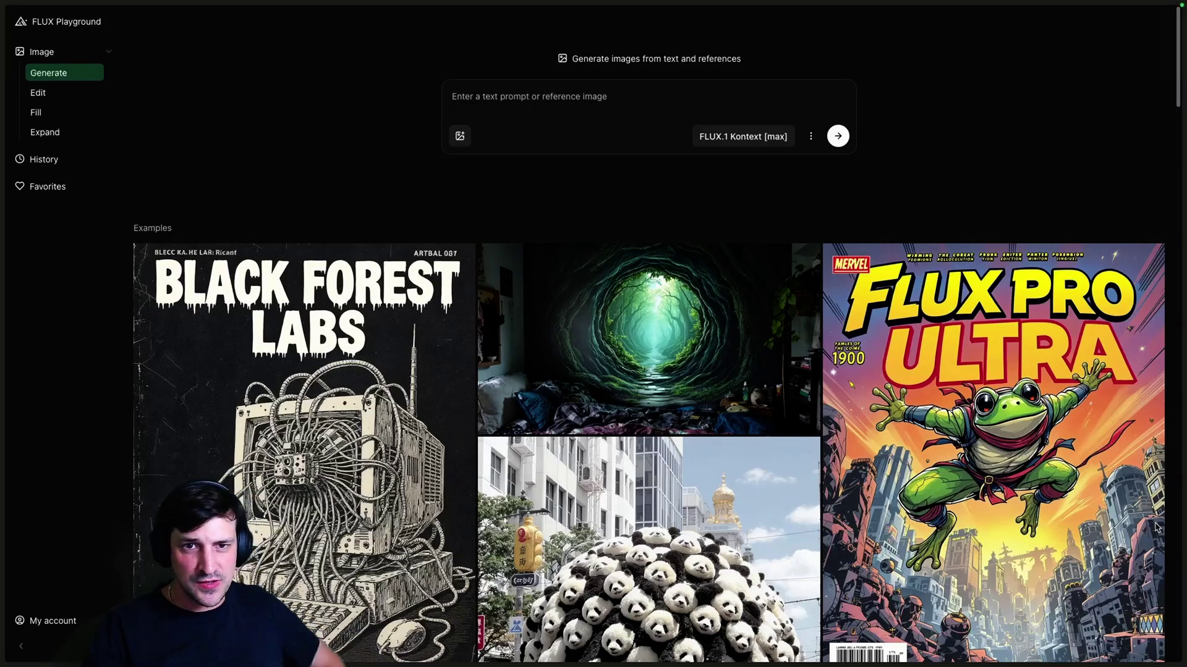
- Look through the available image models, trying FLUX.1 Kontext [pro] and returning to FLUX.1 Kontext [max]
left_click(708, 136)
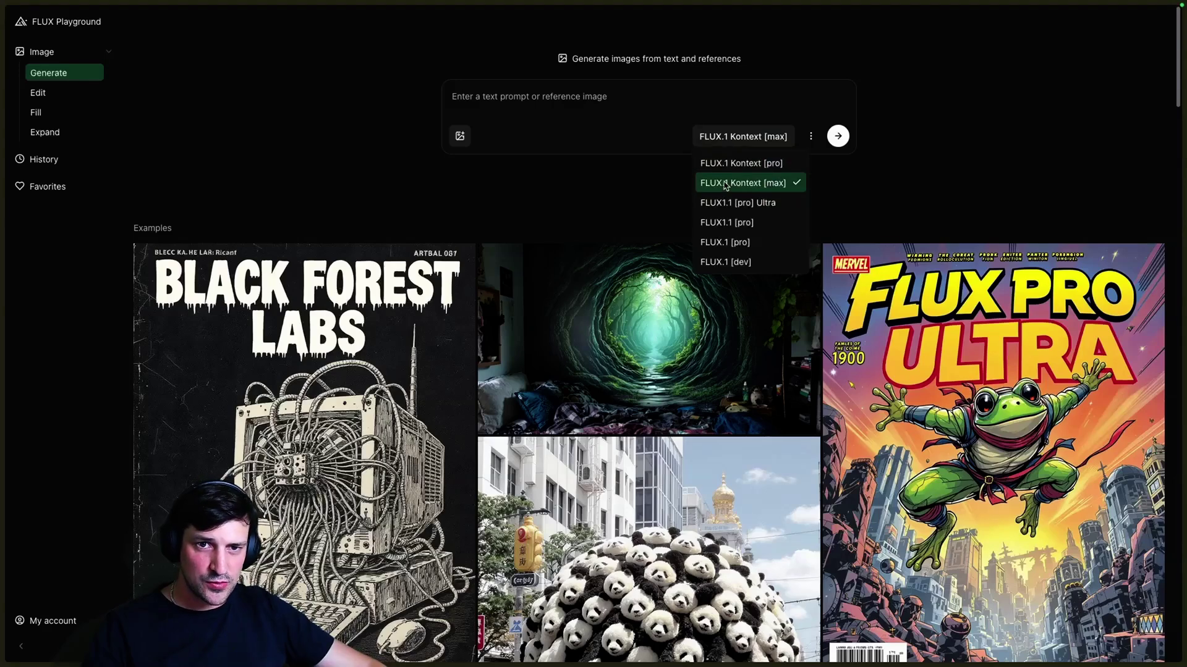
left_click(633, 95)
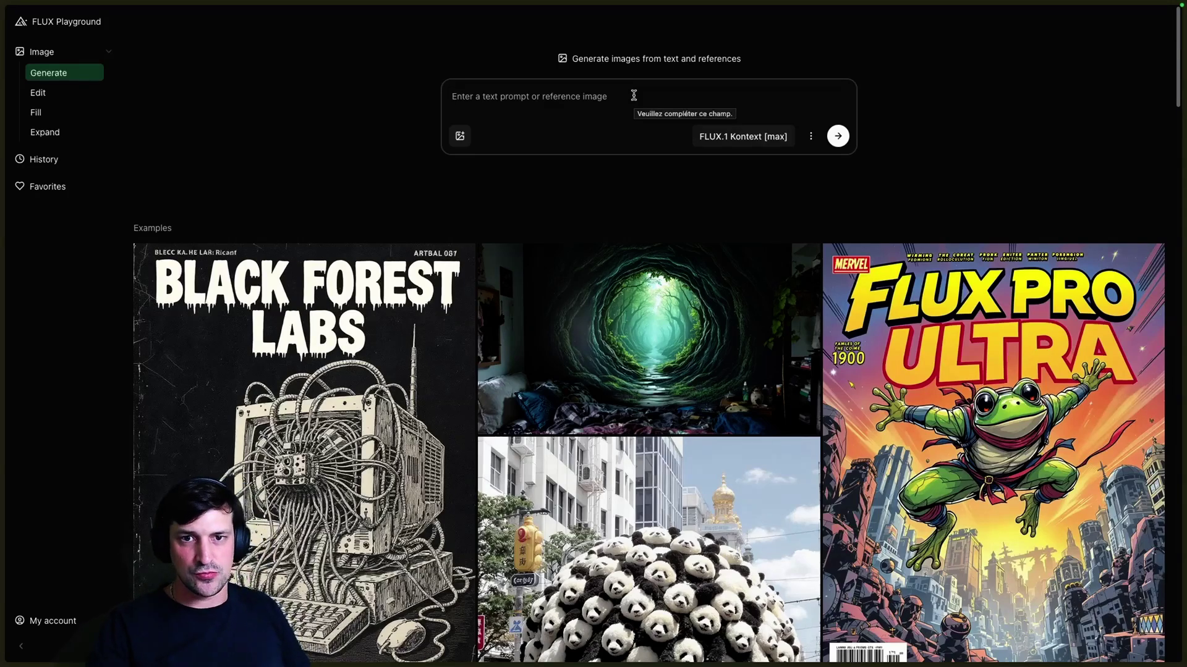
left_click(738, 137)
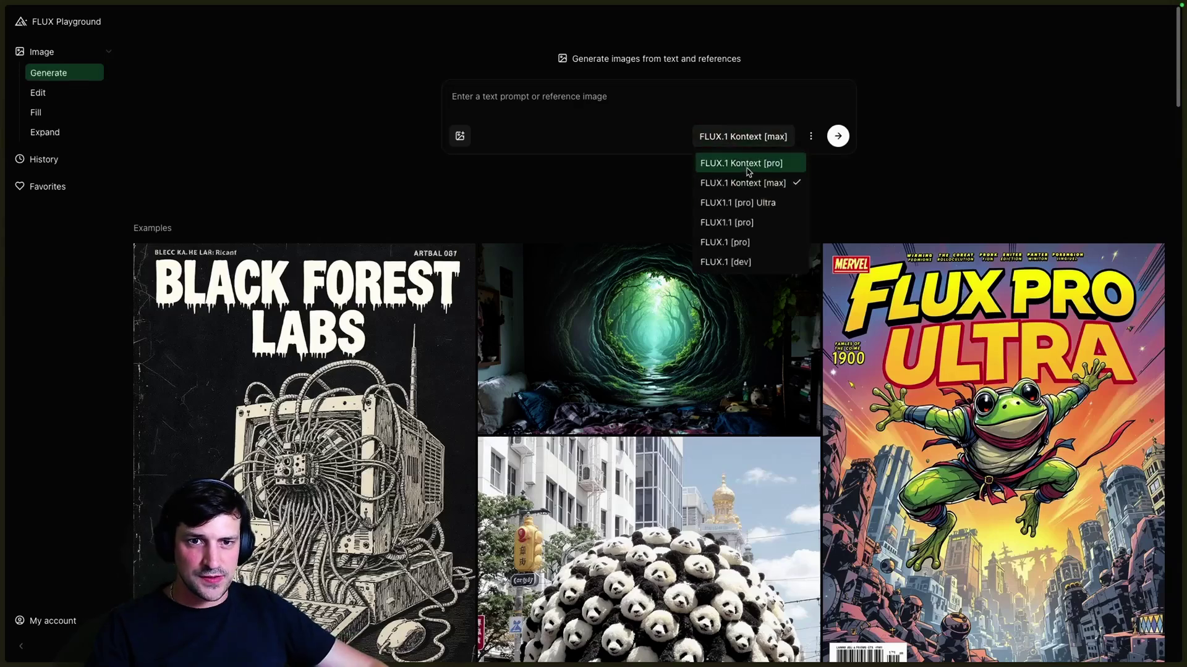
left_click(748, 171)
left_click(750, 139)
left_click(756, 183)
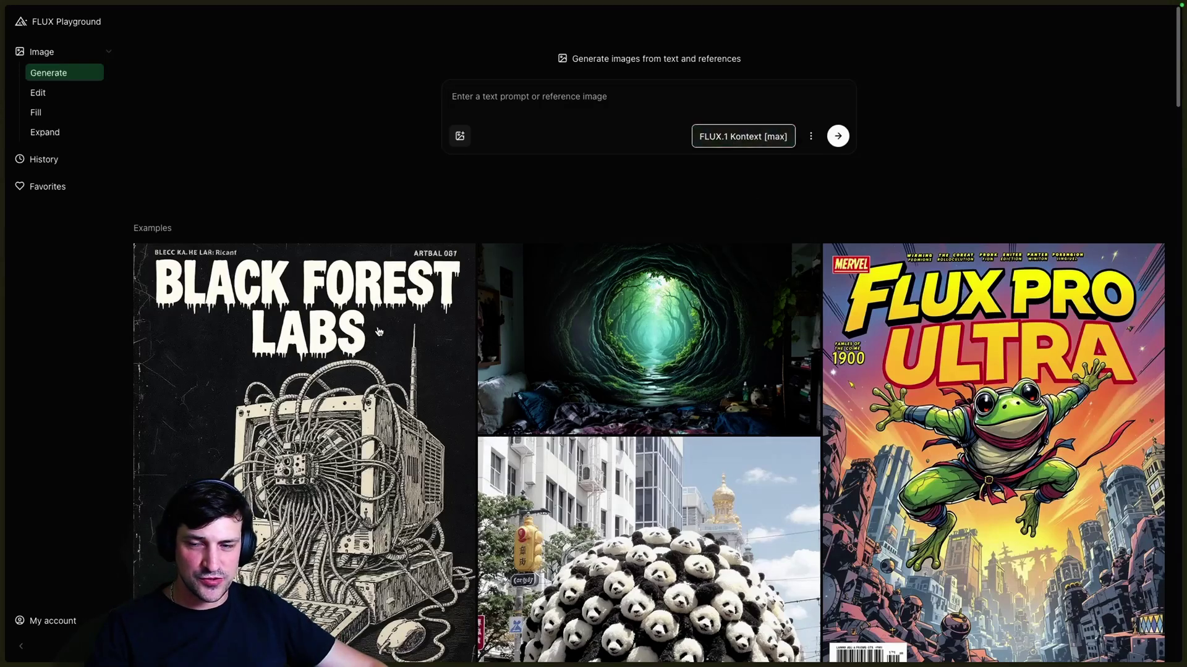
- Check the account's credits and open the API Credits page in the dashboard
left_click(52, 621)
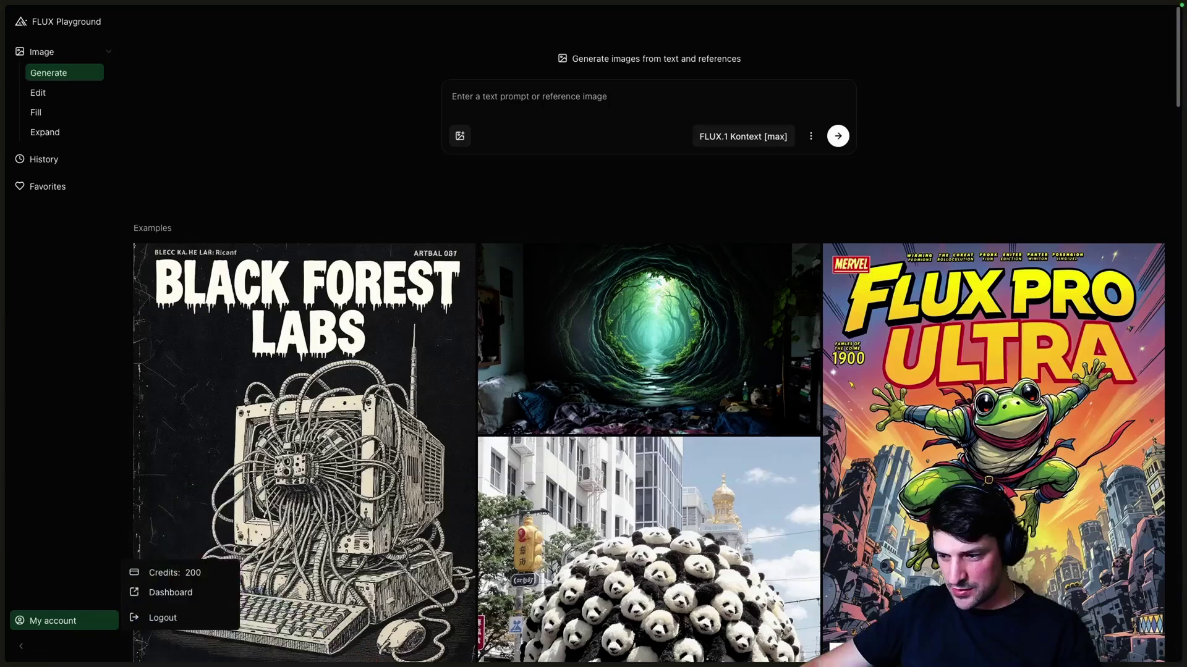
left_click(50, 622)
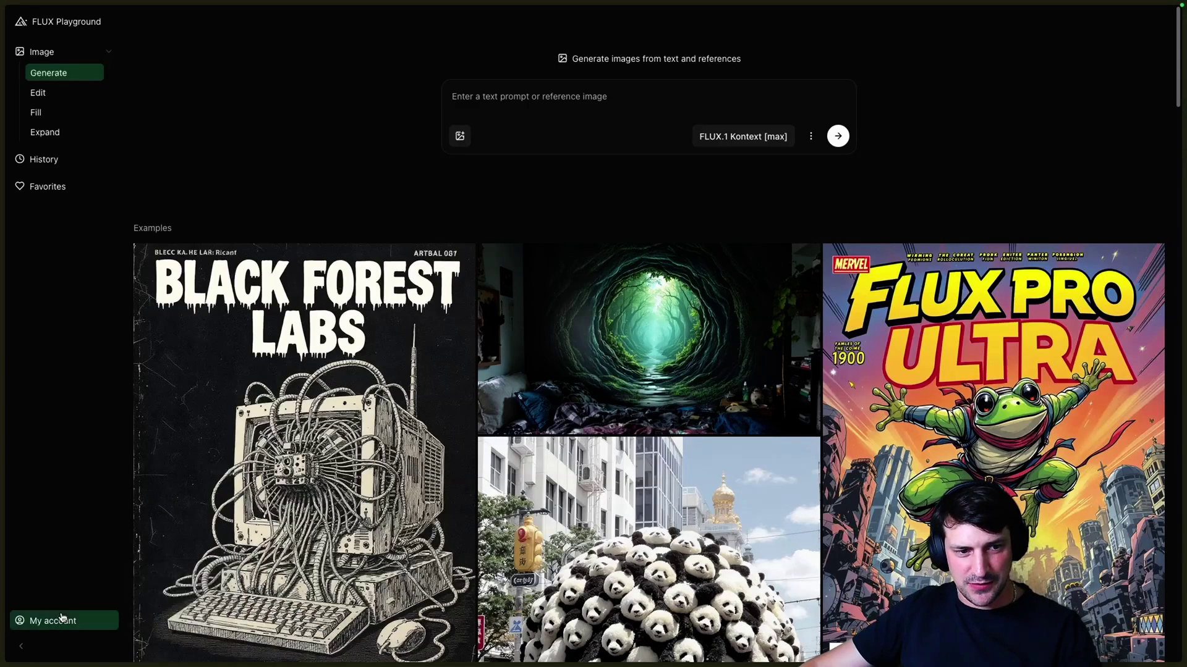
left_click(62, 619)
left_click(161, 574)
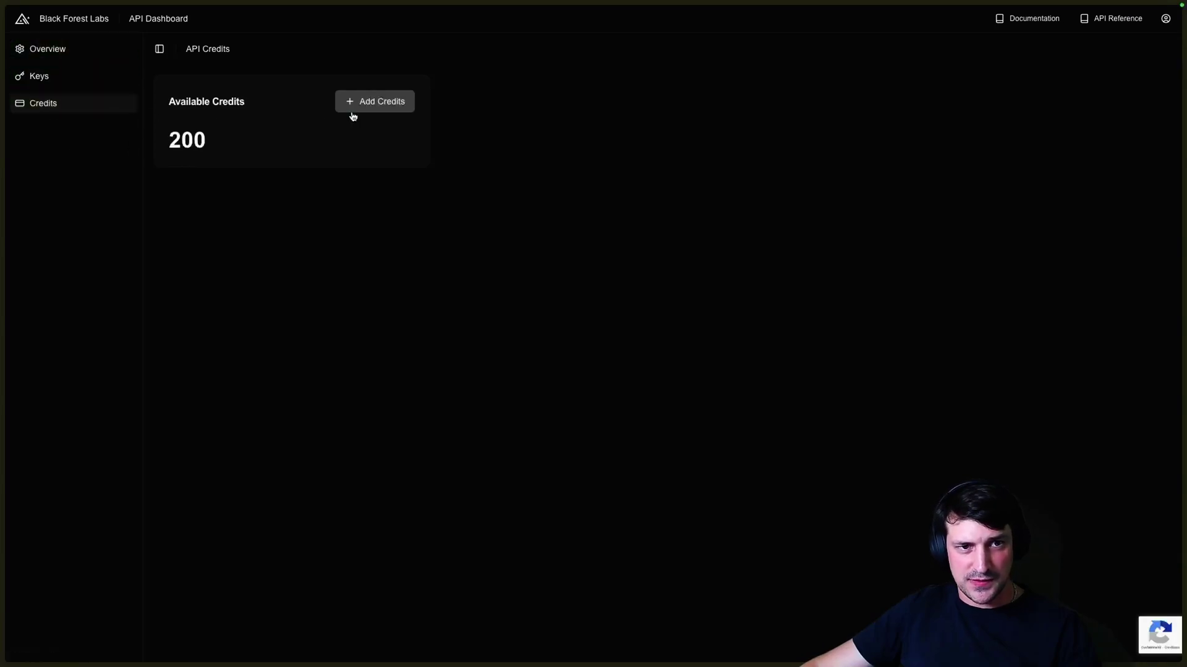
- View the Add Credits purchase form, cancel it, and return to the FLUX Playground
left_click(371, 102)
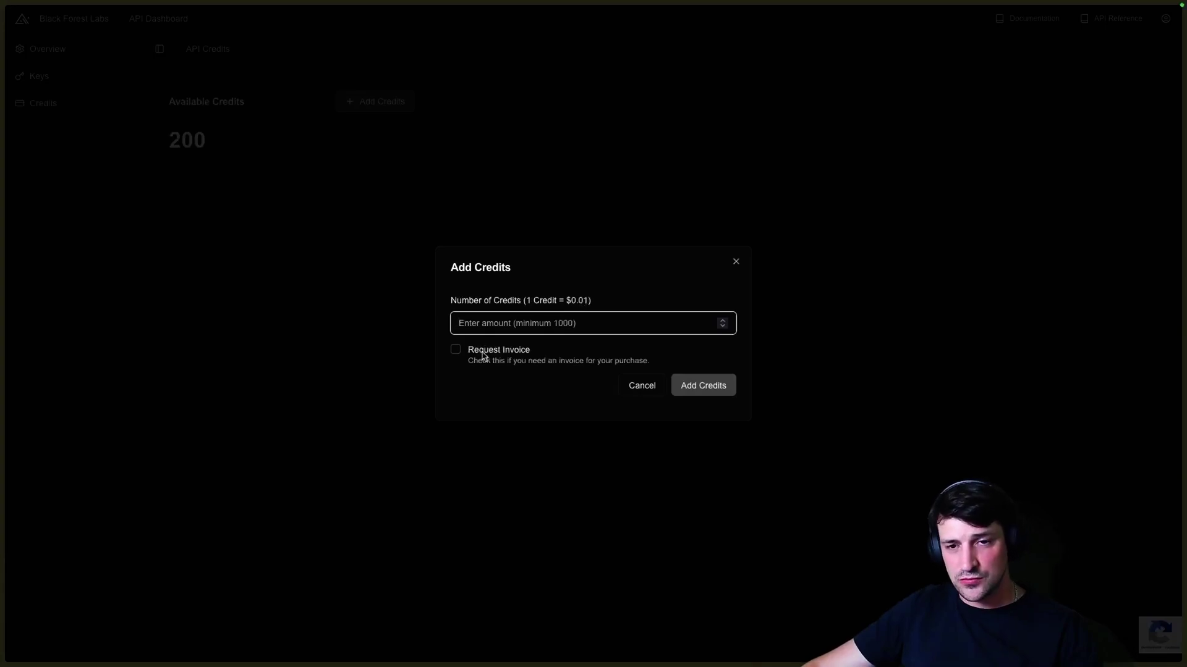
left_click(639, 387)
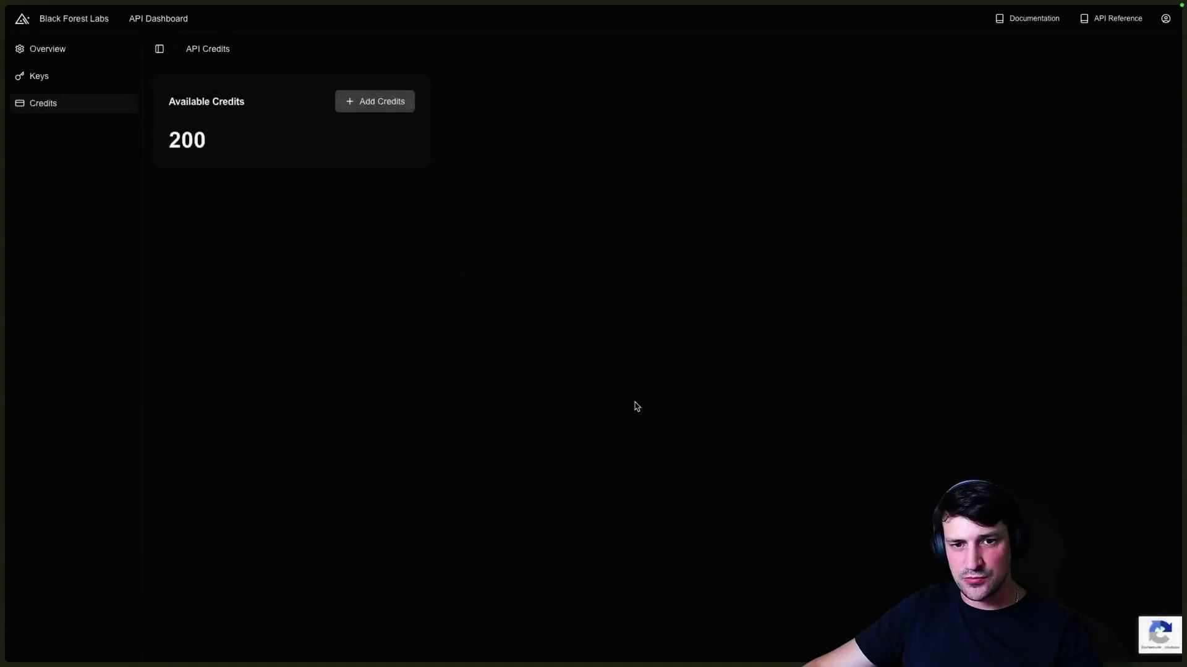
mouse_move(3, 151)
left_click(72, 16)
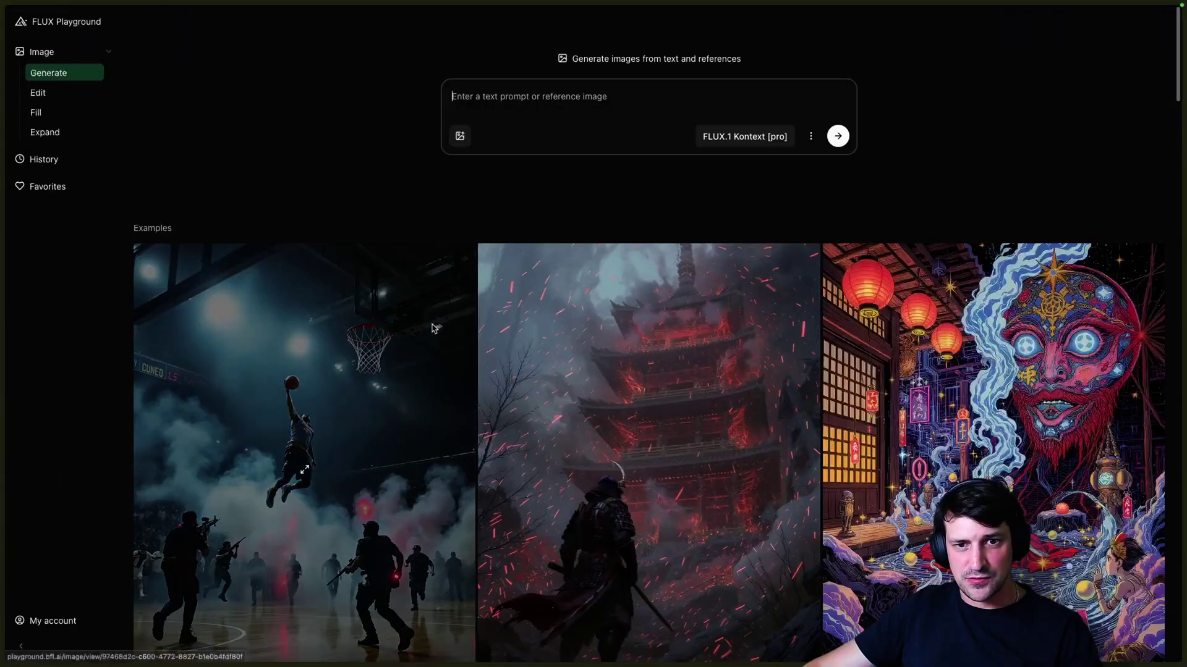
- Review which FLUX models are offered for image generation, leaving the current selection in place
left_click(731, 143)
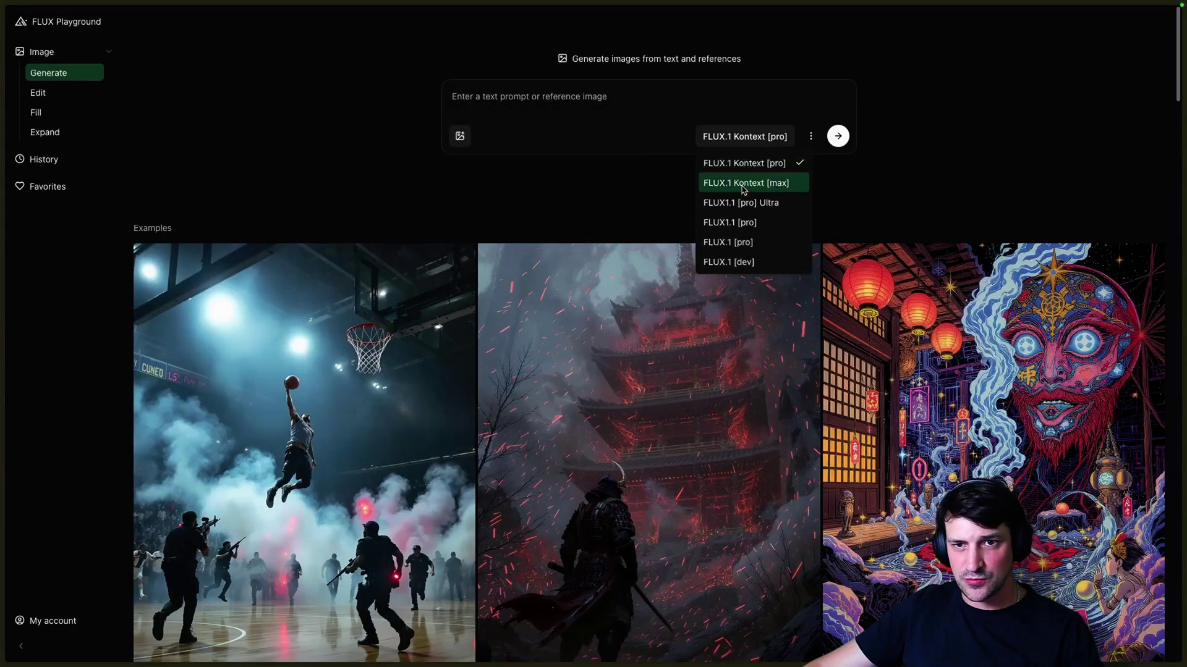
left_click(552, 241)
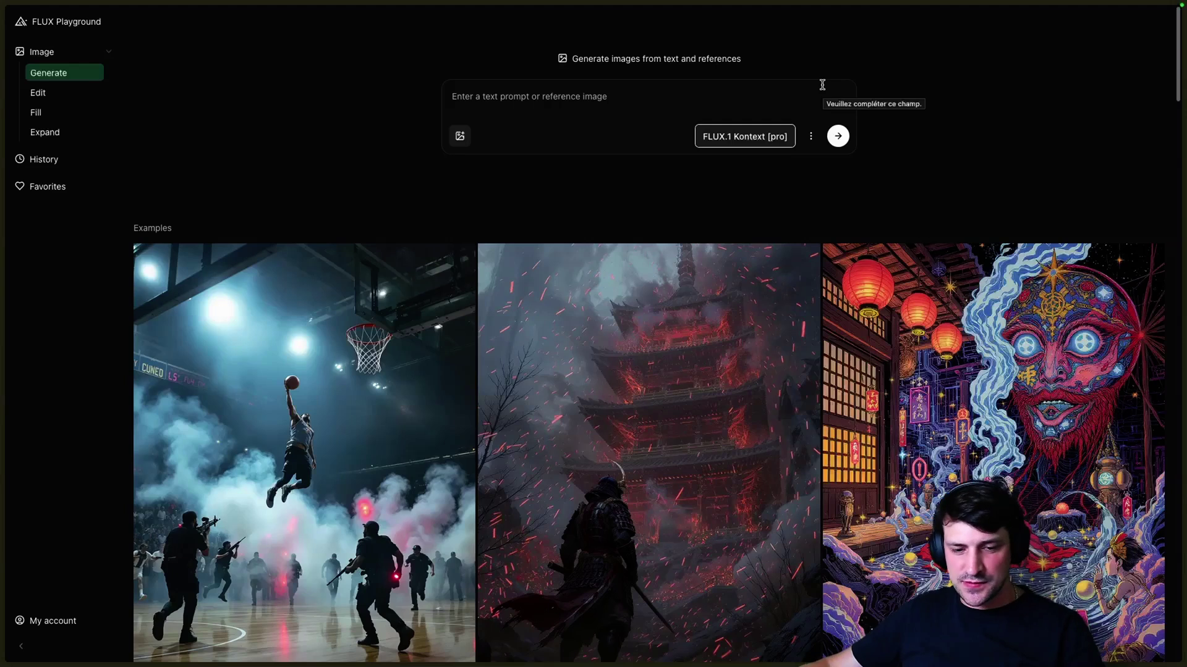
left_click(769, 138)
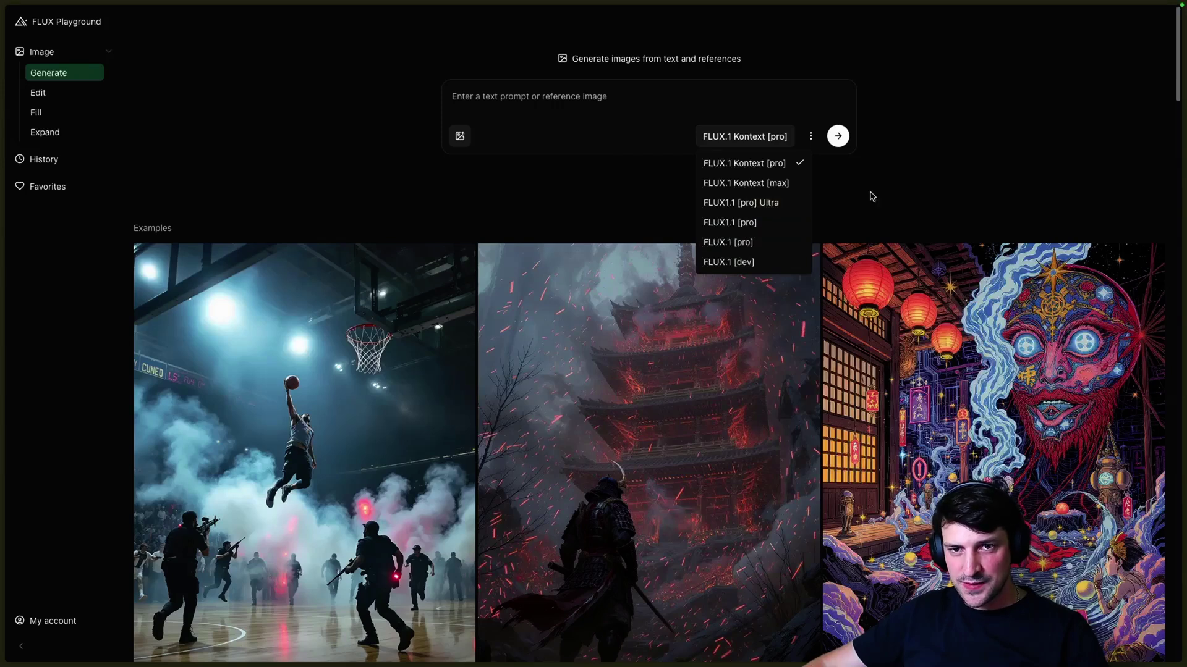
key("Escape")
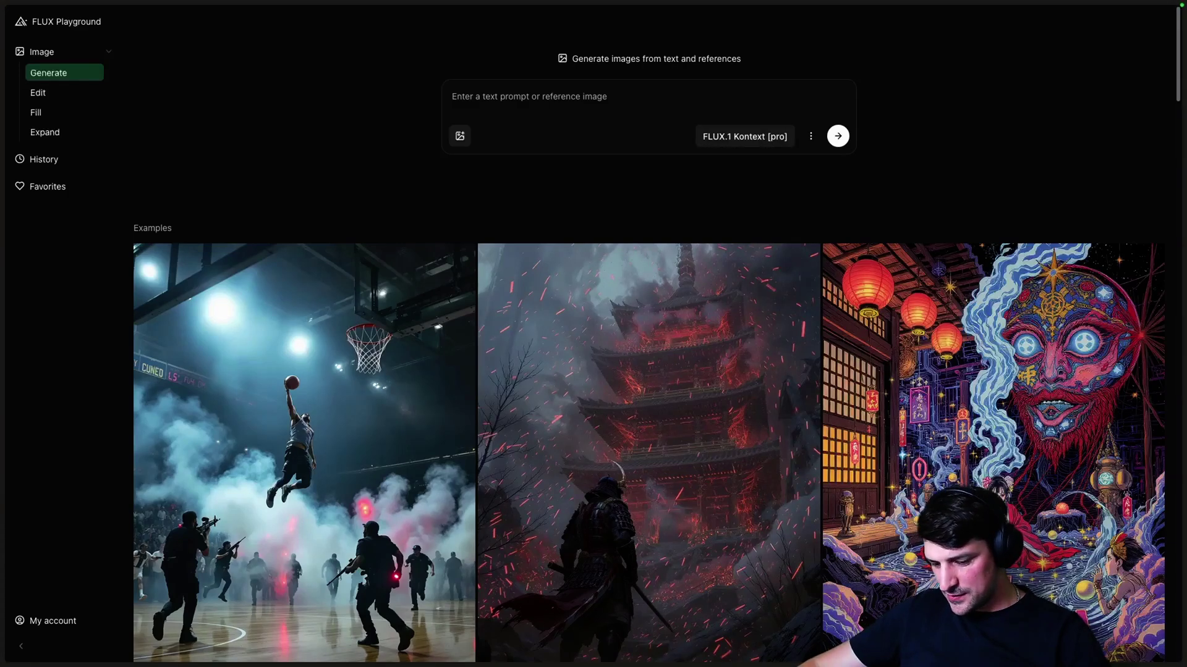
- Generate images from the prompt "Un chat roux qui joue dans la neige" with the FLUX.1 Kontext [max] model
left_click(516, 96)
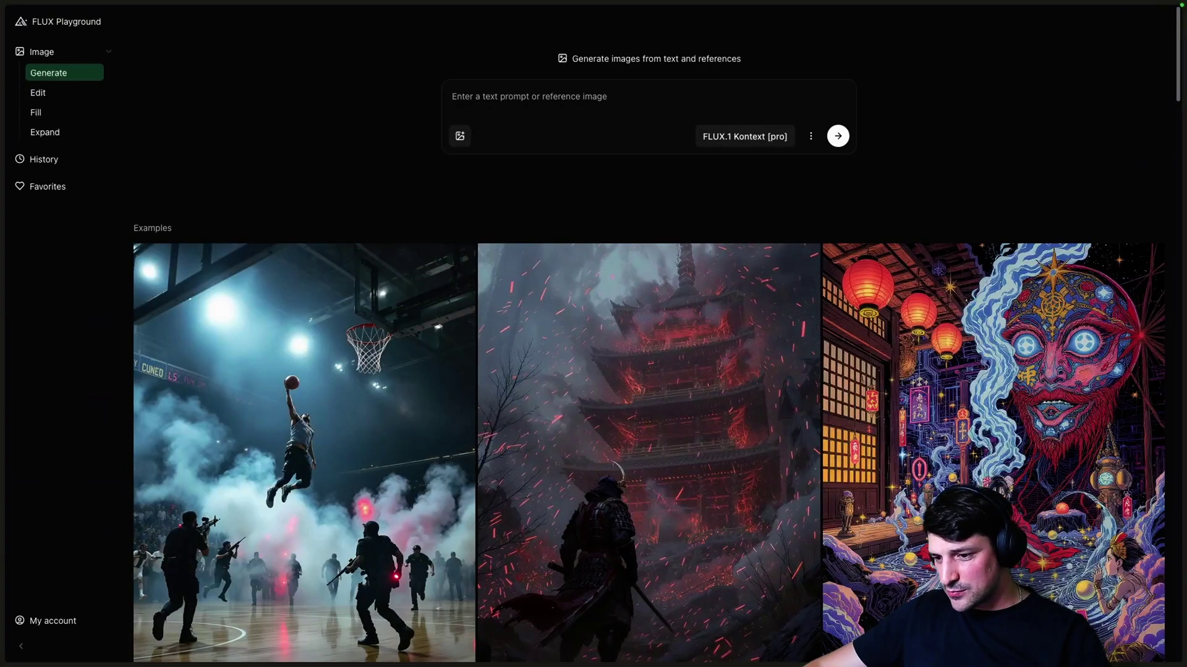
left_click(495, 92)
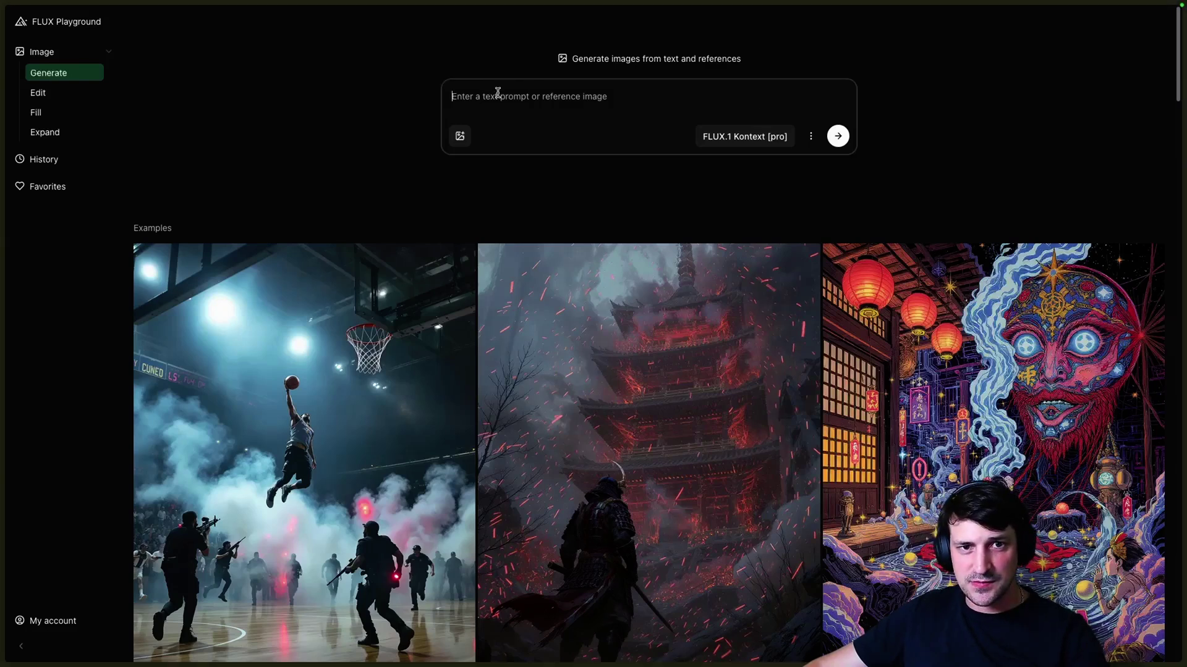
type("Un chat roux qui joue dans la neige")
left_click(788, 139)
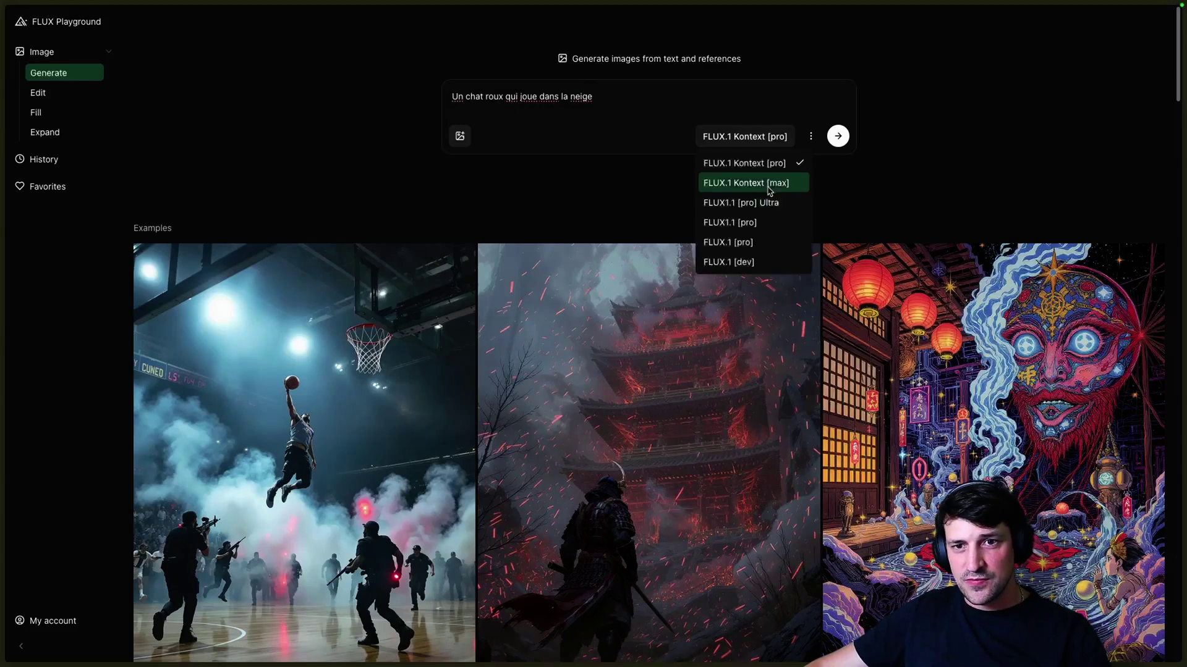
left_click(773, 184)
left_click_drag(453, 96, 620, 106)
left_click(838, 135)
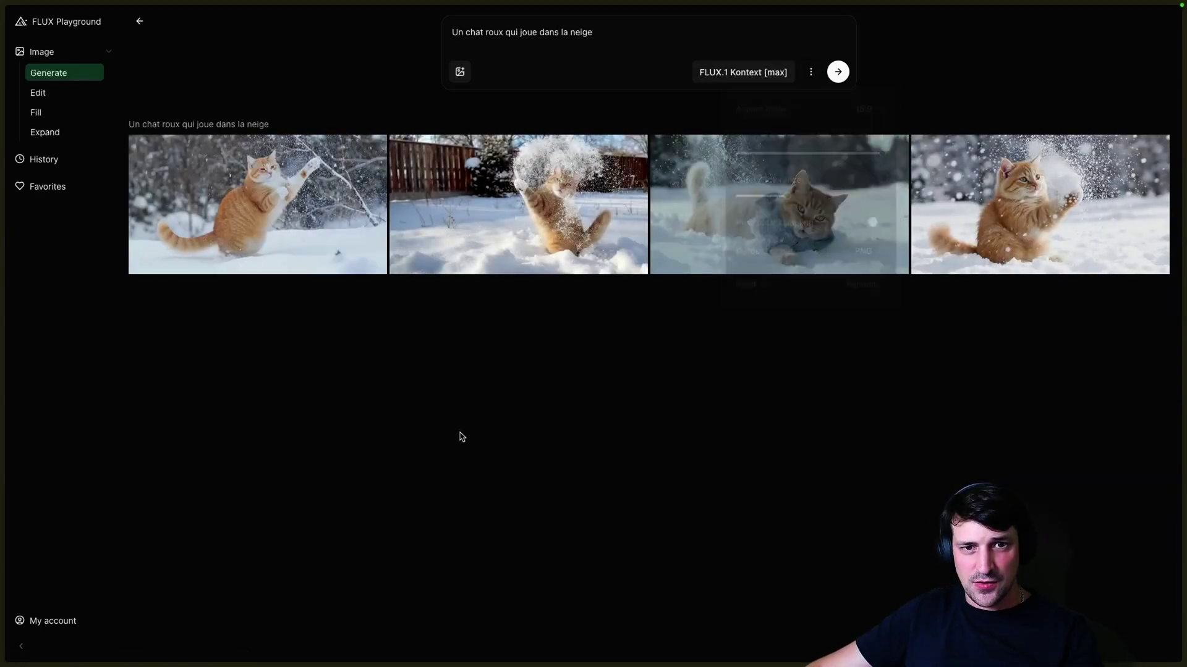
- Open the generation settings and choose the 16:9 aspect ratio
left_click(811, 72)
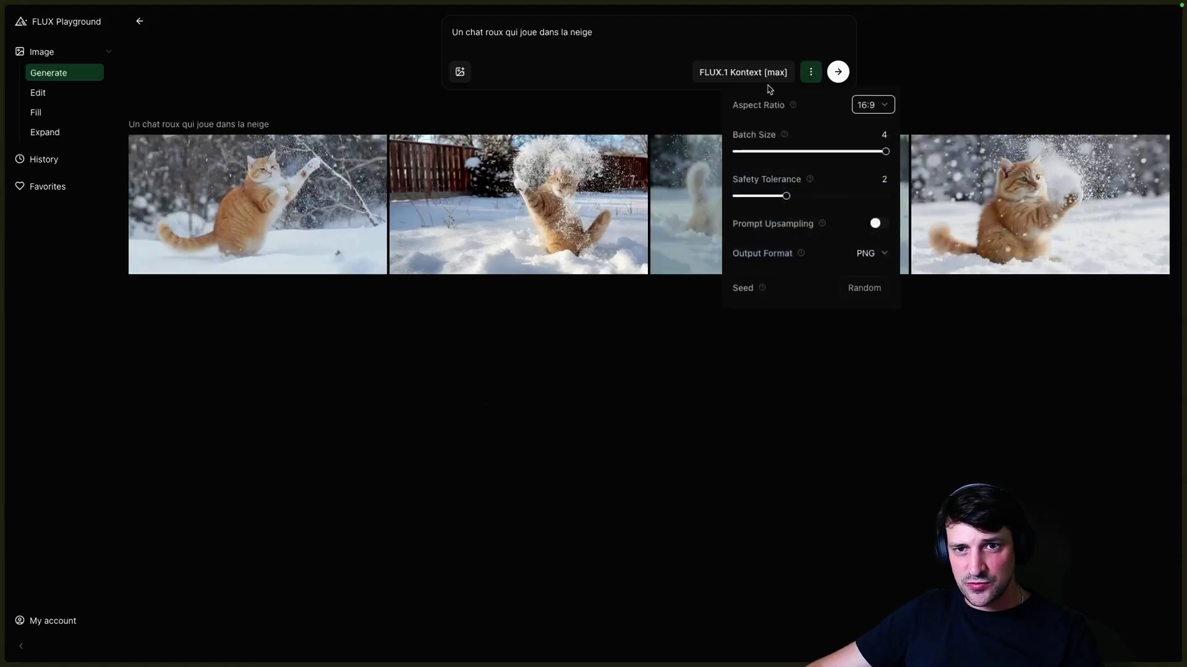
left_click(624, 170)
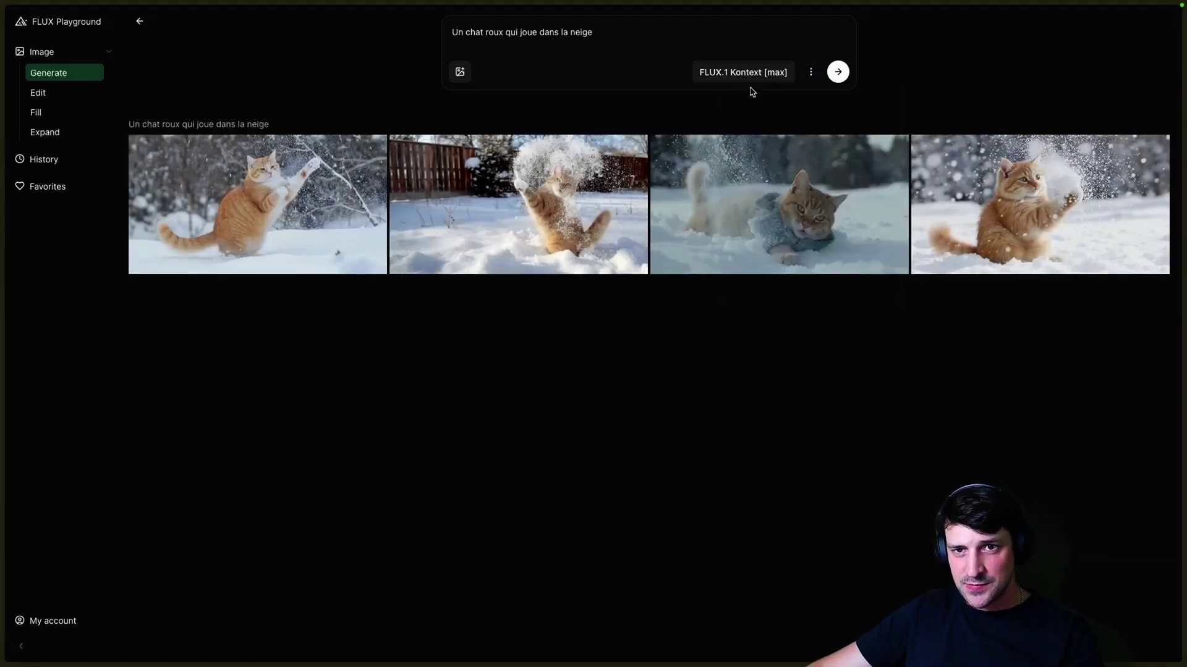
left_click(810, 73)
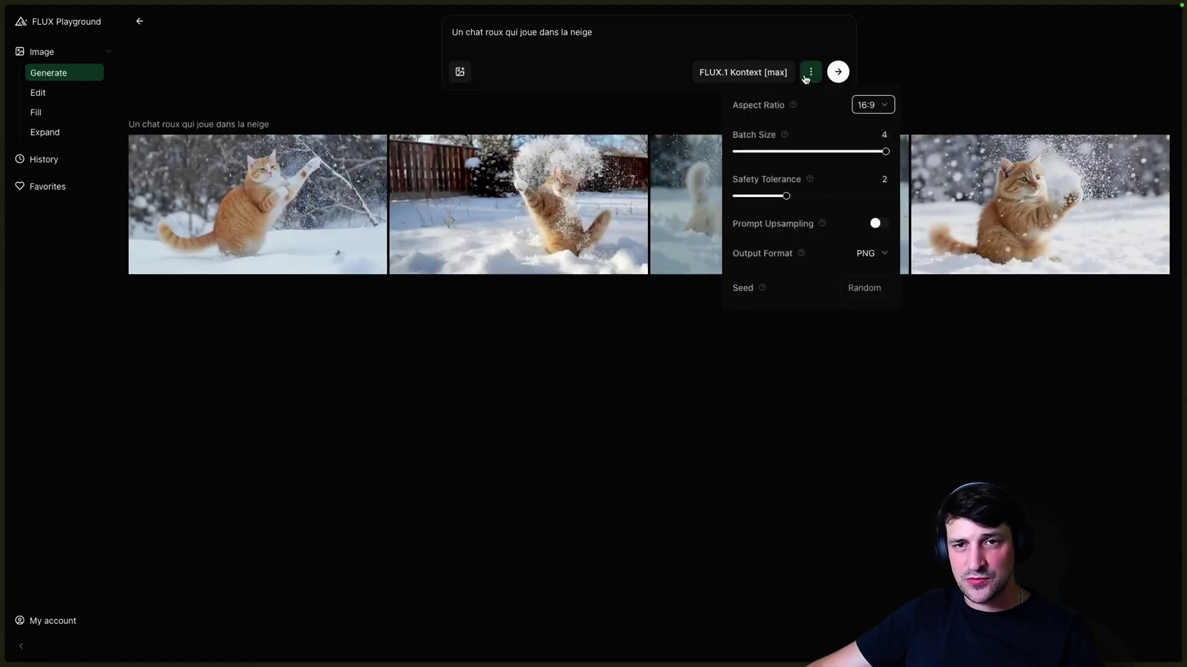
left_click(868, 105)
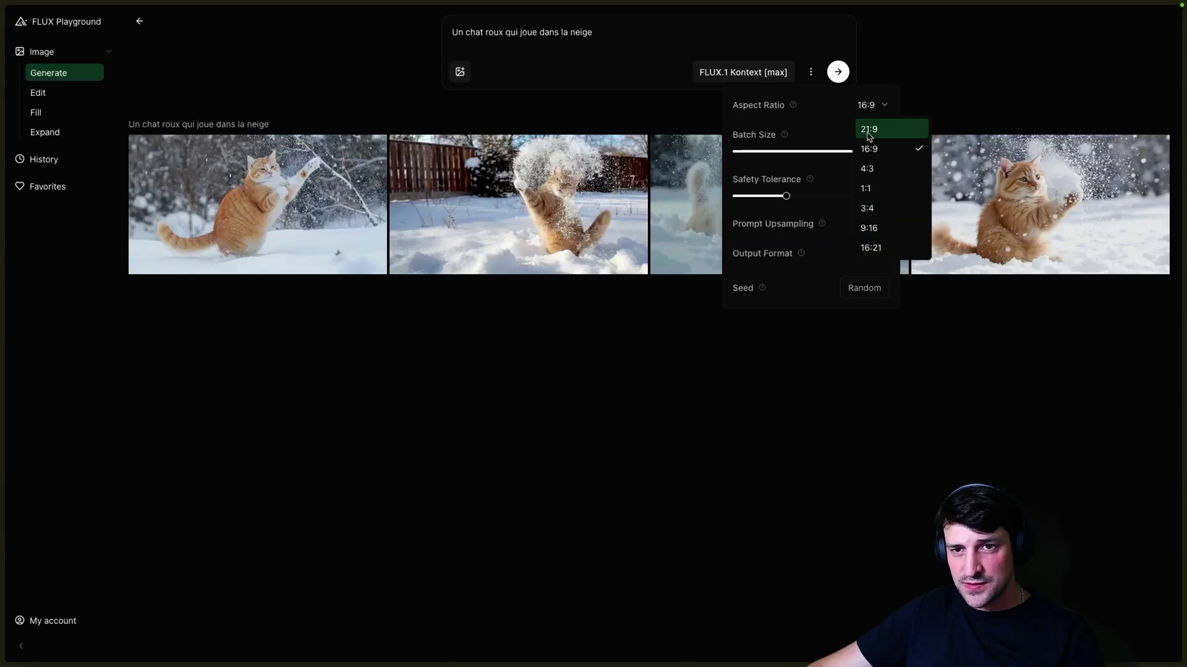
left_click(880, 149)
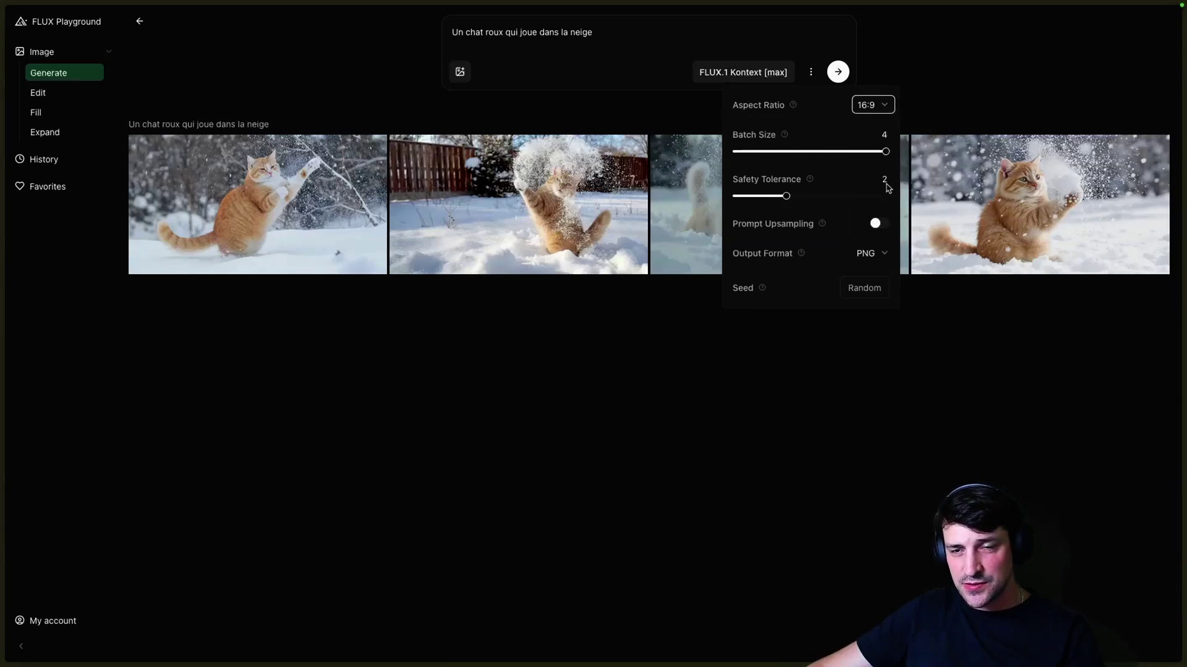
- Set the Safety Tolerance of the generation settings to 0
mouse_move(812, 183)
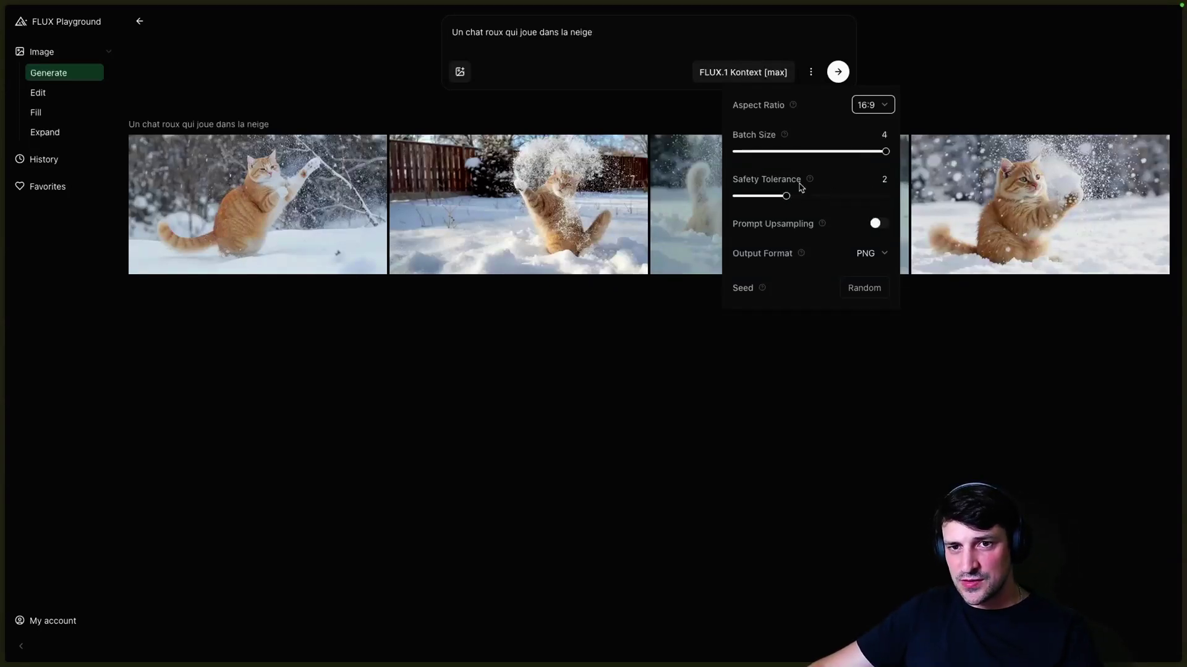
left_click(785, 196)
left_click_drag(786, 197, 738, 207)
left_click(686, 204)
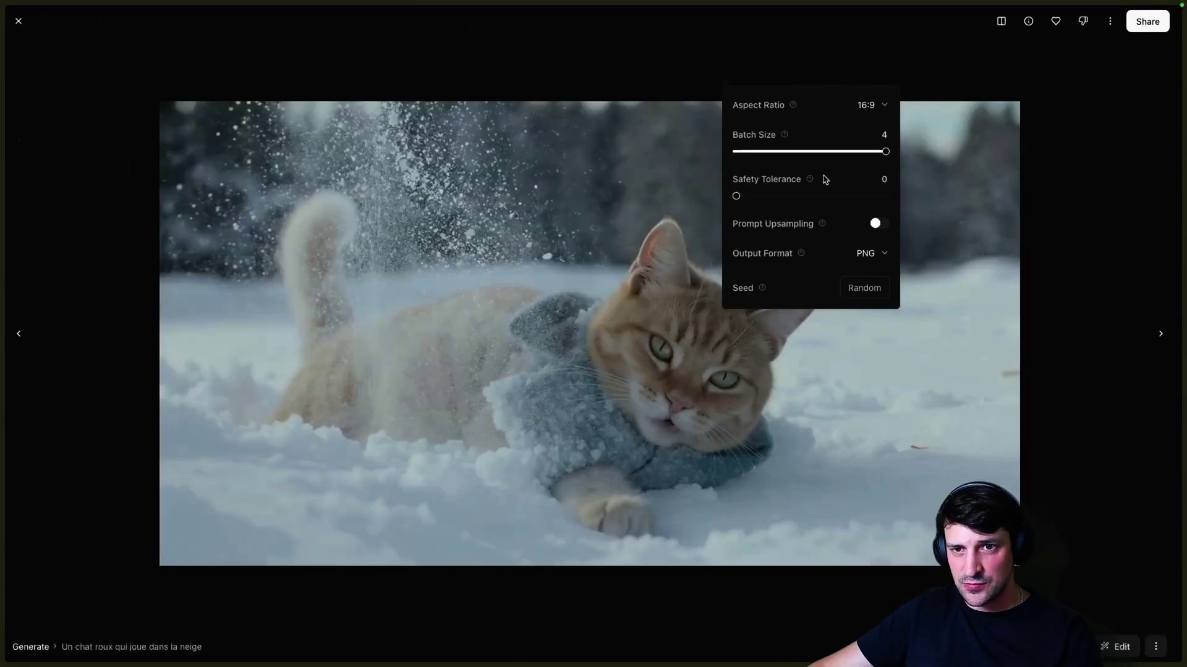
left_click(18, 21)
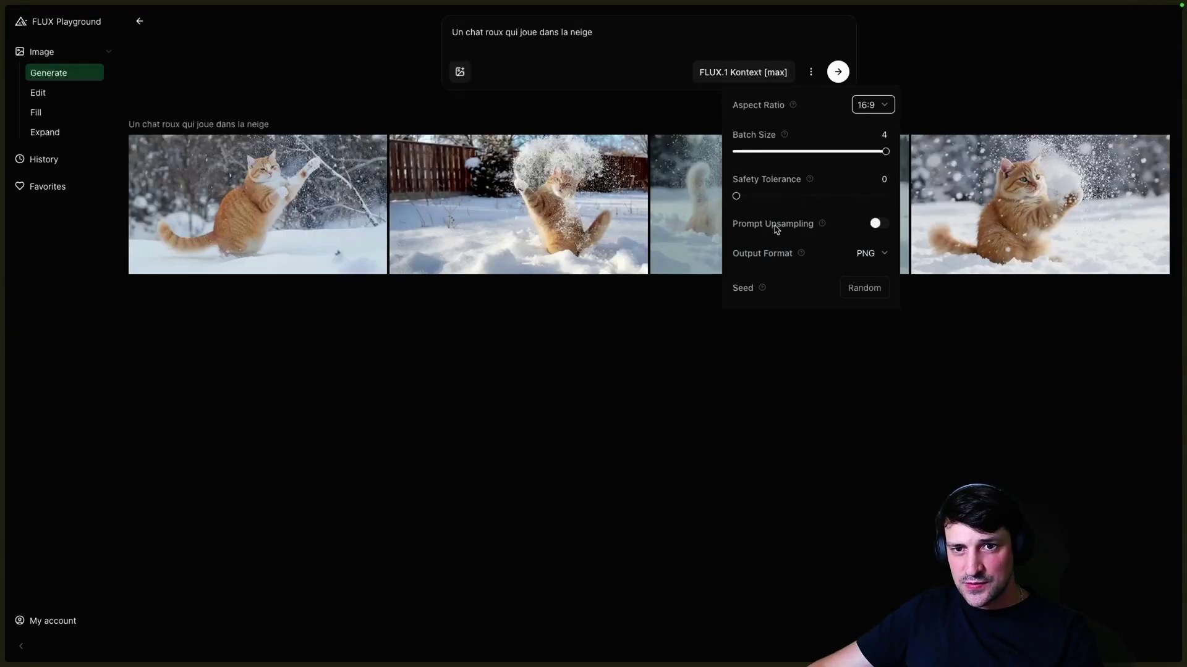
- Check the prompt upsampling, output format and seed options, and close the generation settings
mouse_move(823, 227)
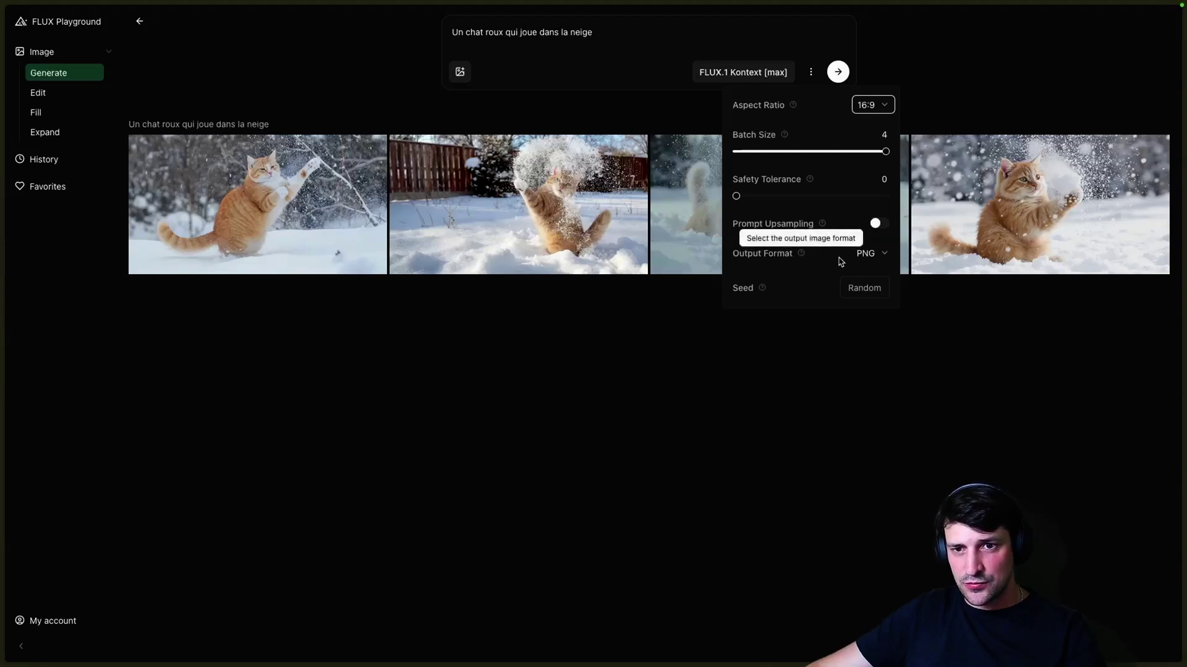
left_click(872, 258)
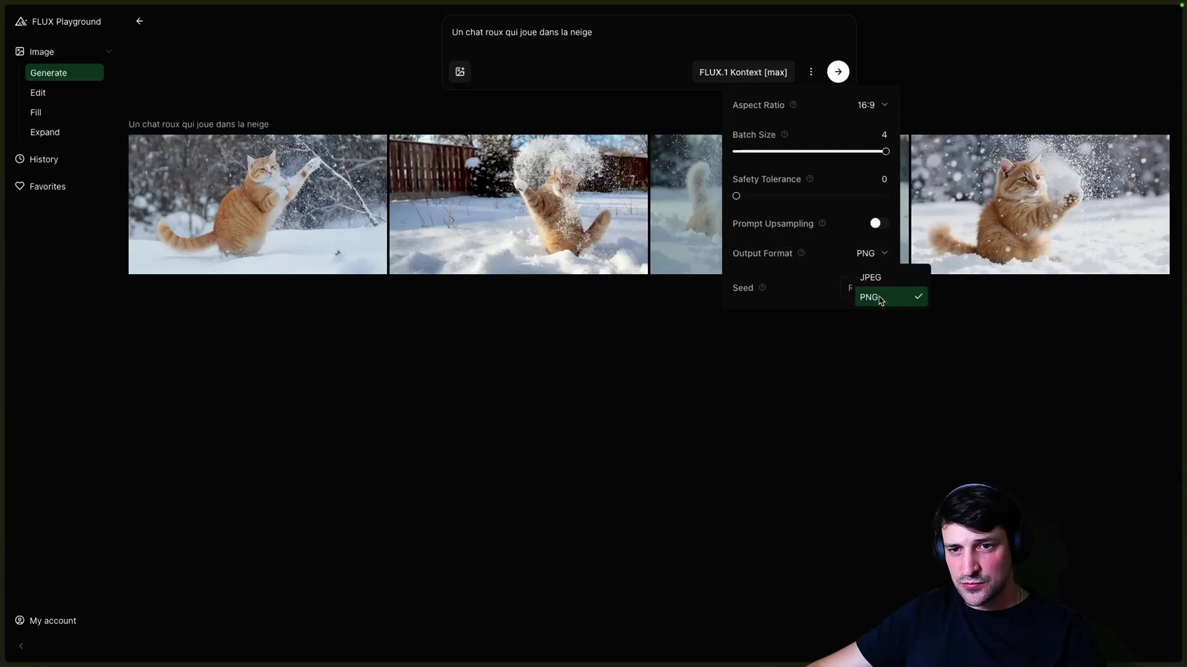
left_click(844, 259)
left_click(864, 288)
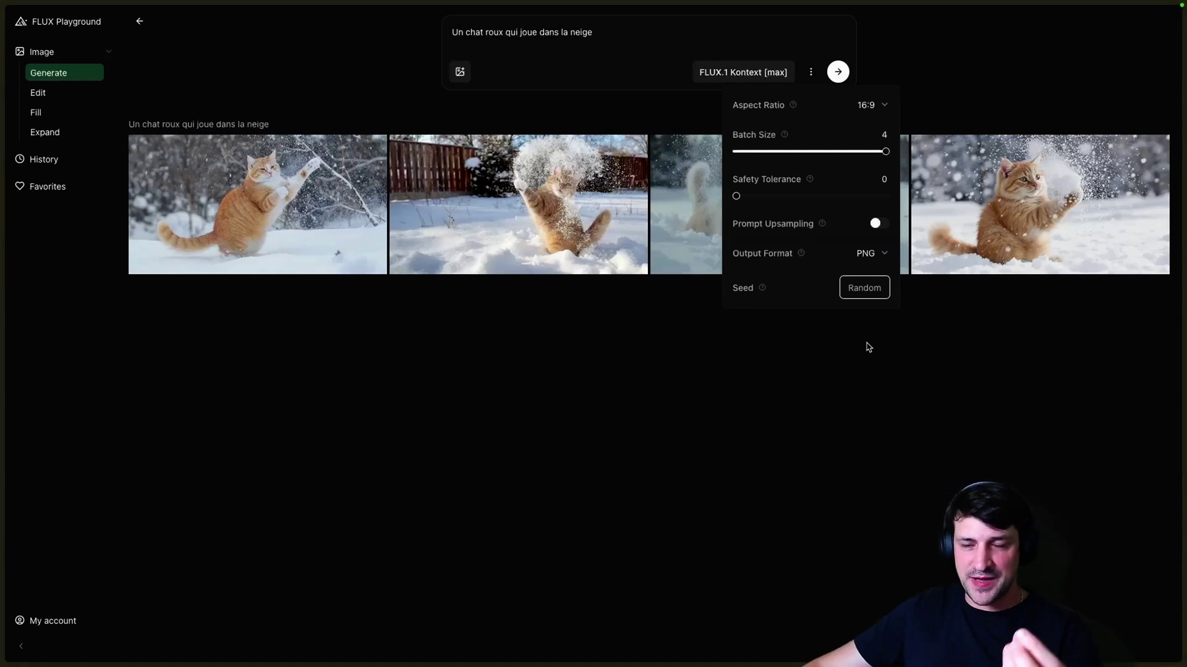
left_click(932, 340)
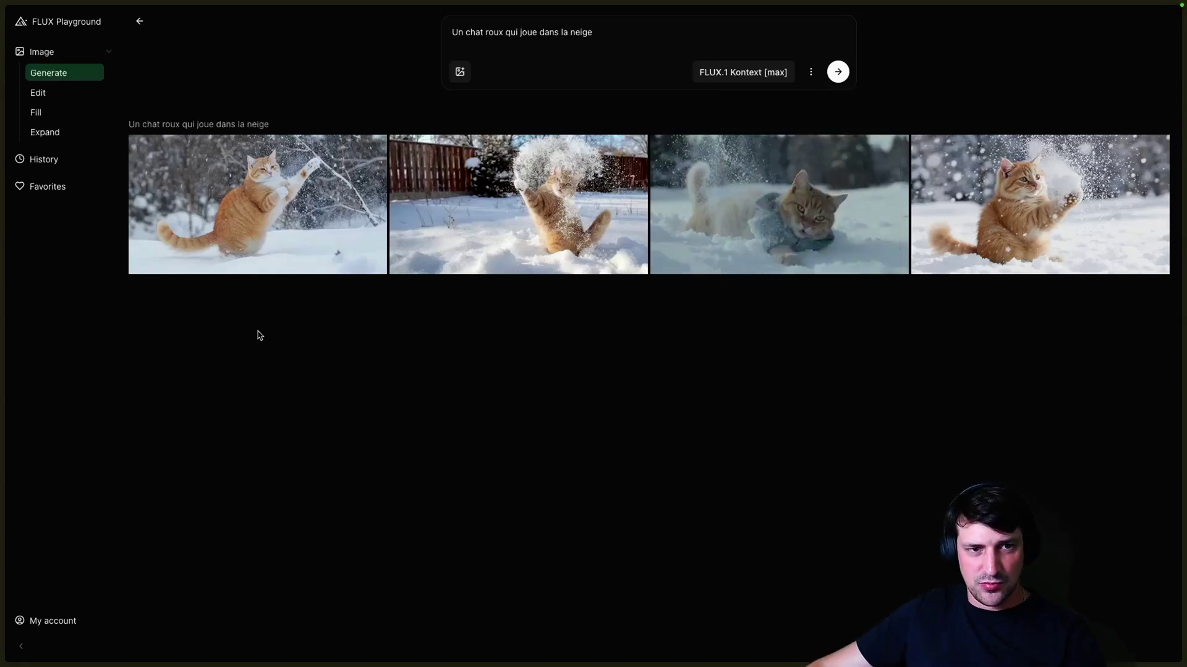
- Check the credits remaining on the account after the image generation
left_click(49, 623)
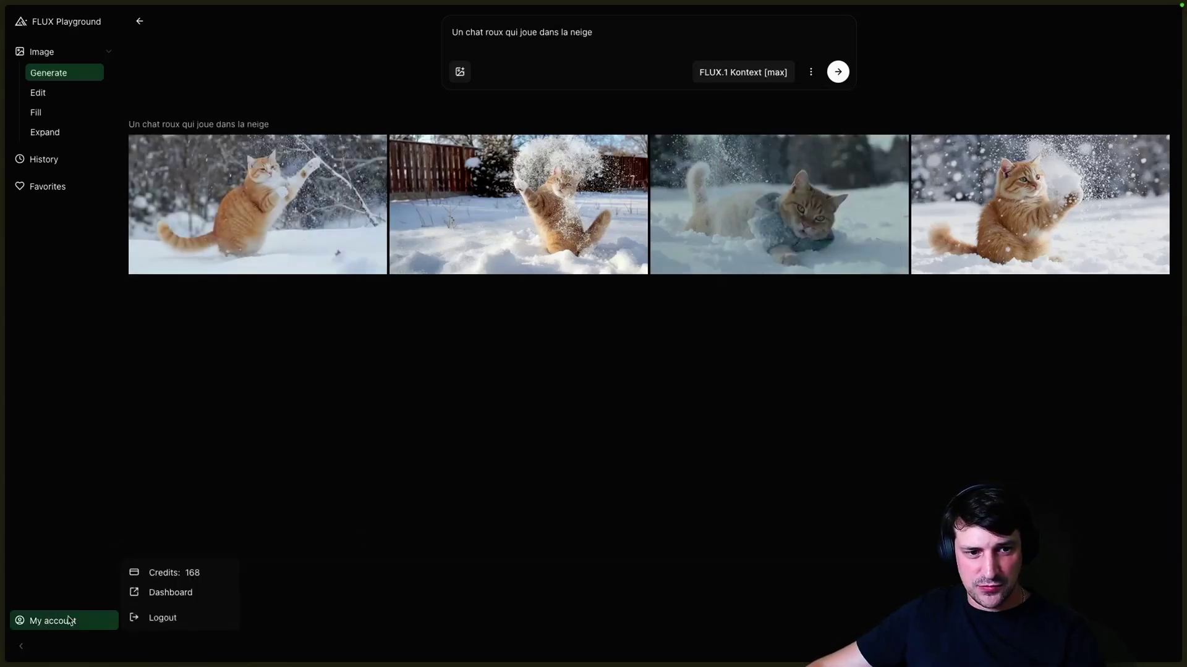
left_click(72, 621)
left_click(74, 622)
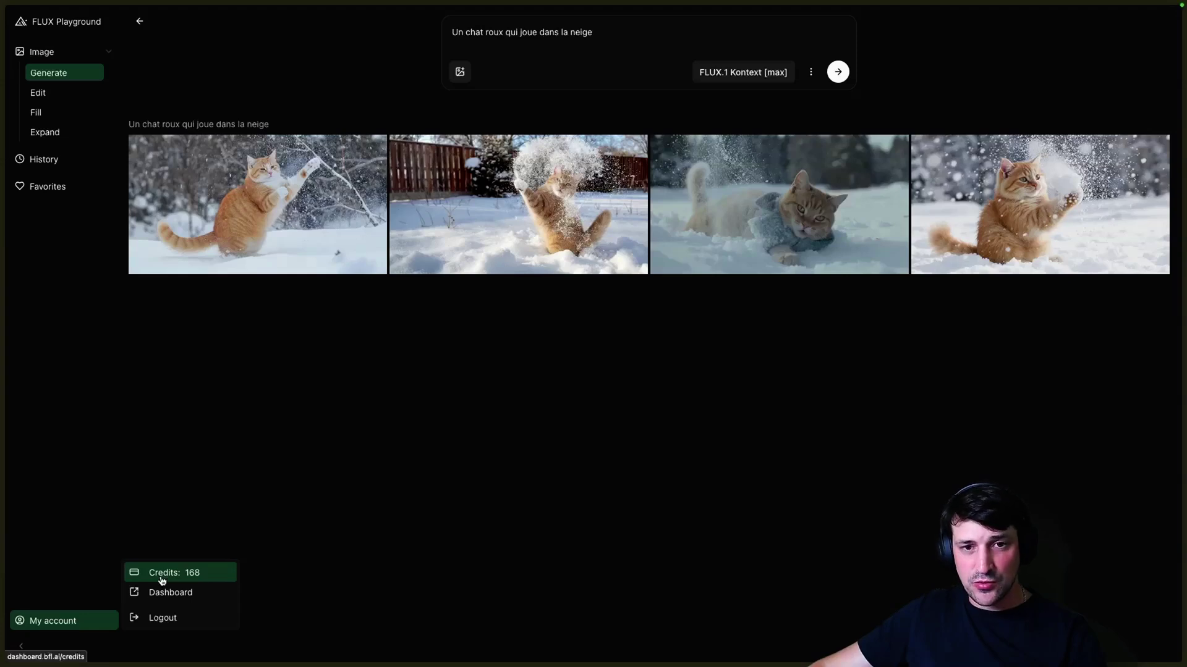
left_click(315, 403)
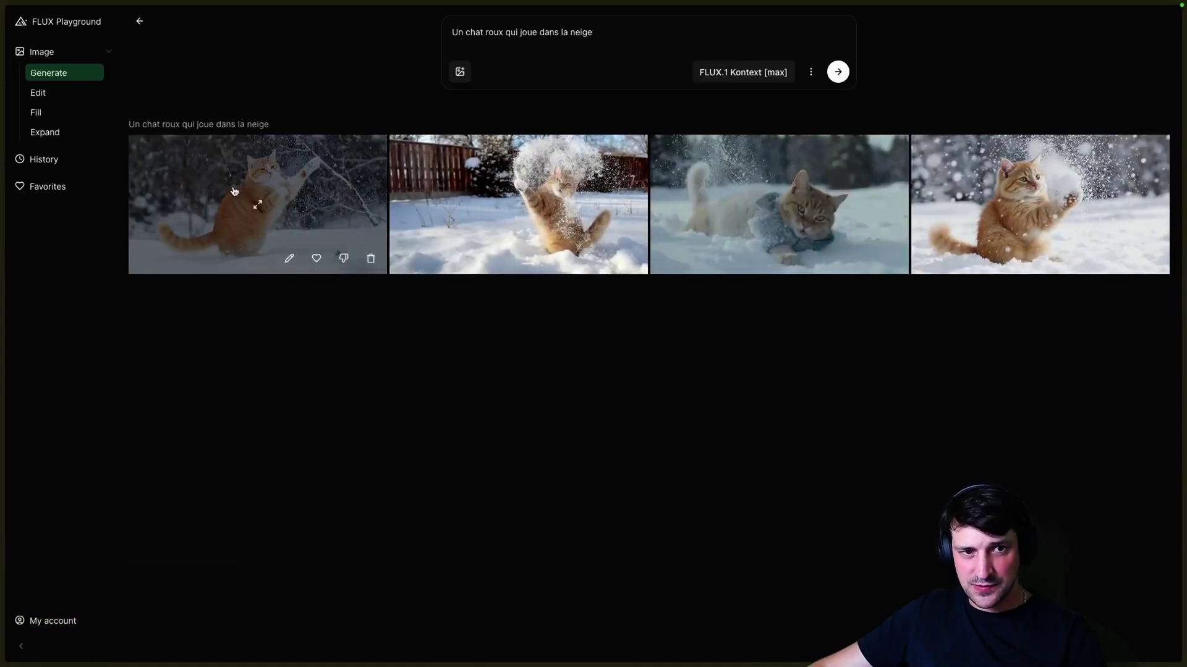
- Examine the four generated ginger cat images one by one at full size and return to the results
left_click(234, 191)
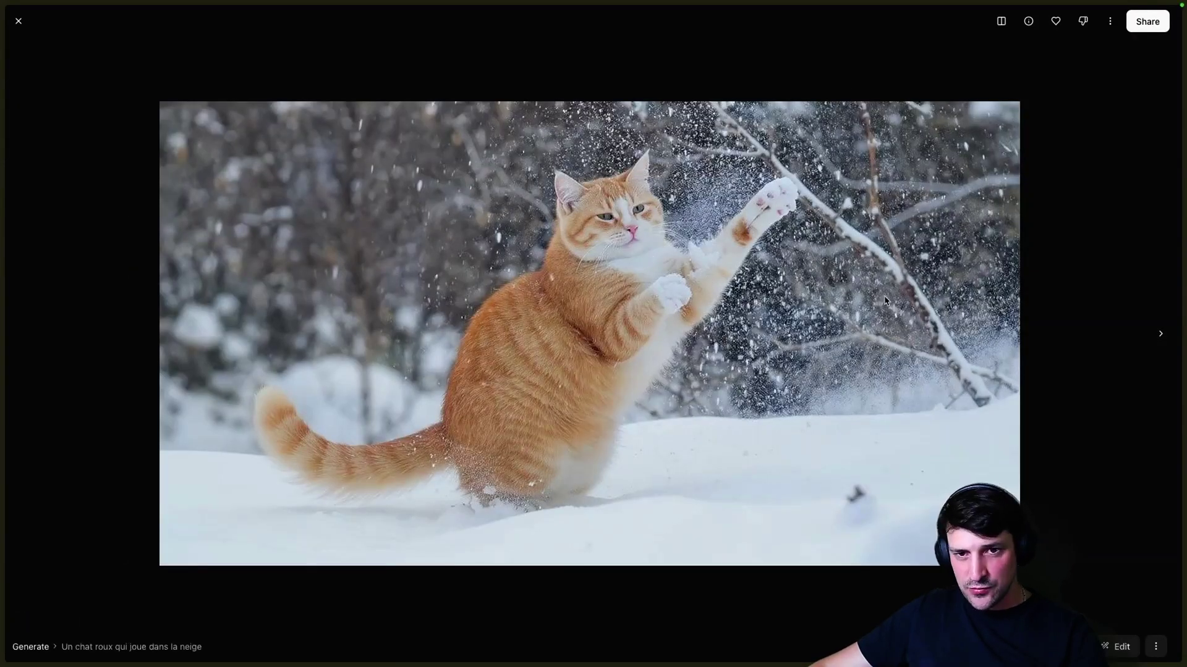
left_click(1157, 335)
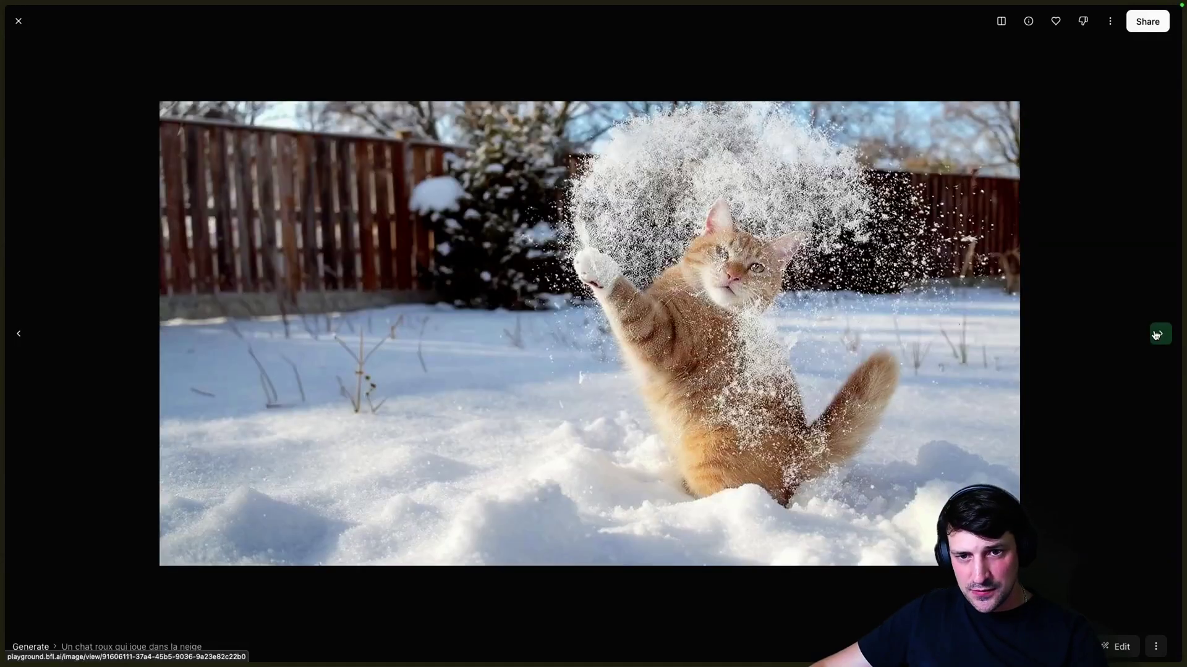
left_click(1155, 334)
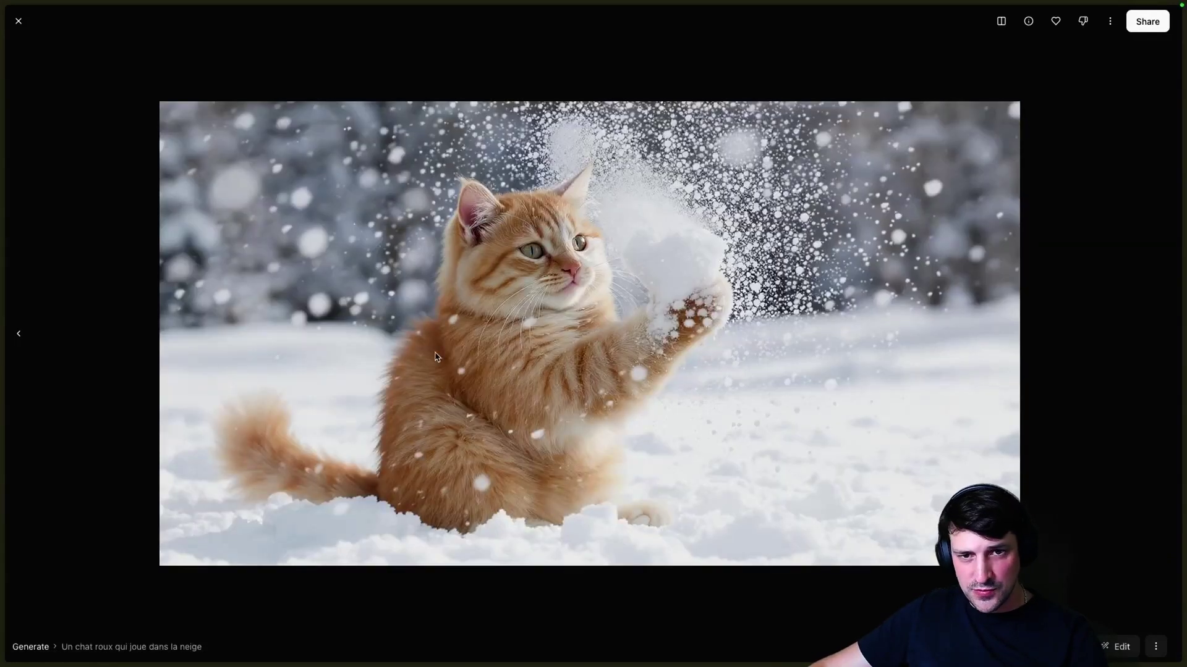
left_click(14, 334)
left_click(15, 334)
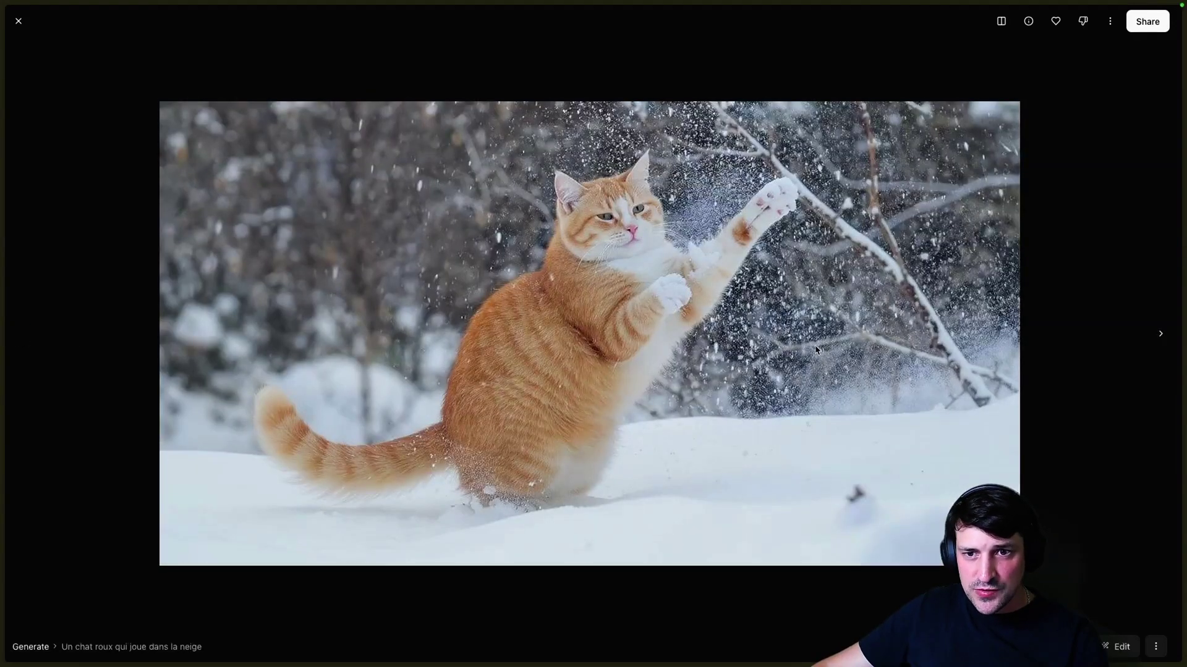
left_click(1156, 335)
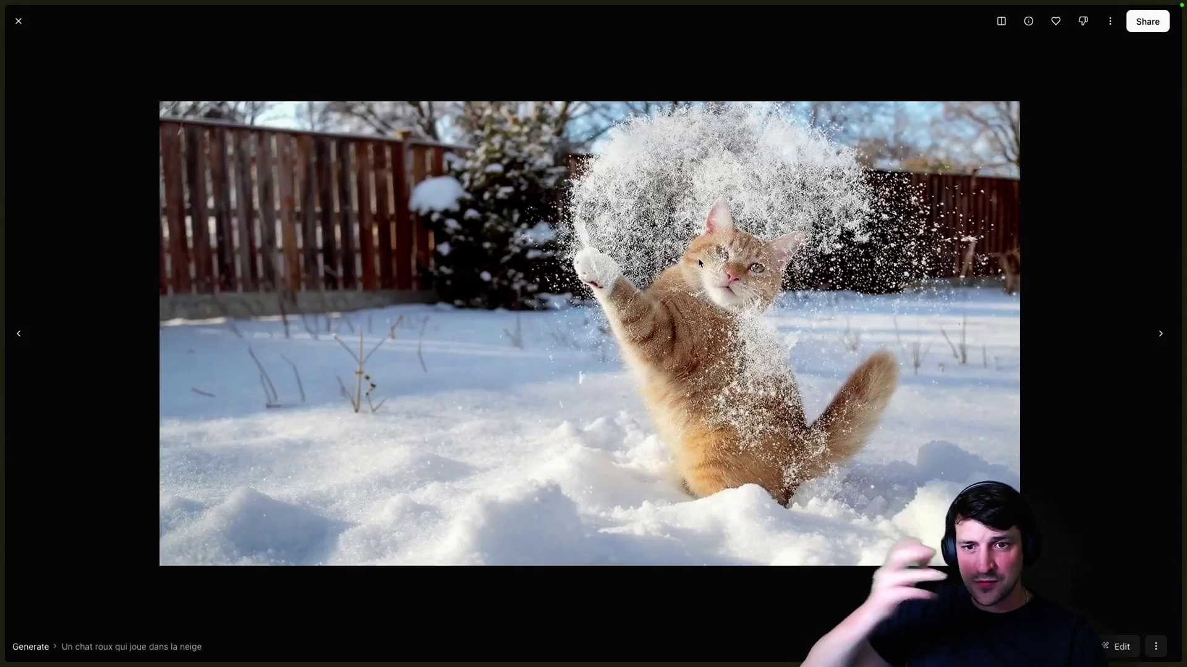
left_click(20, 335)
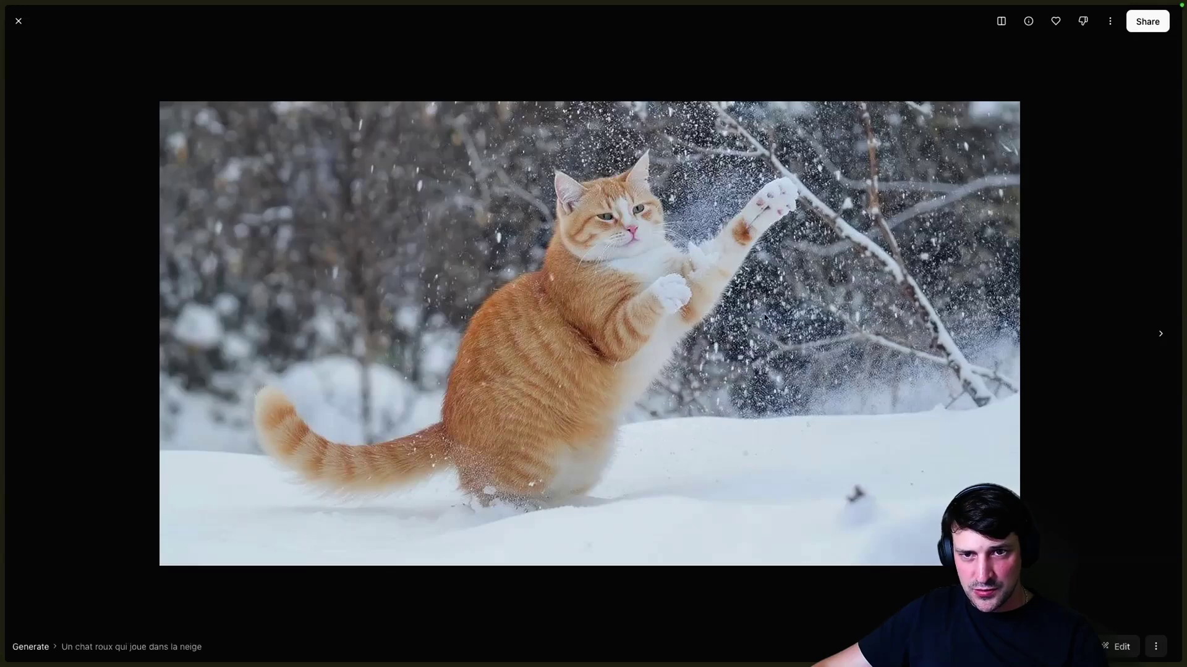
left_click(1160, 334)
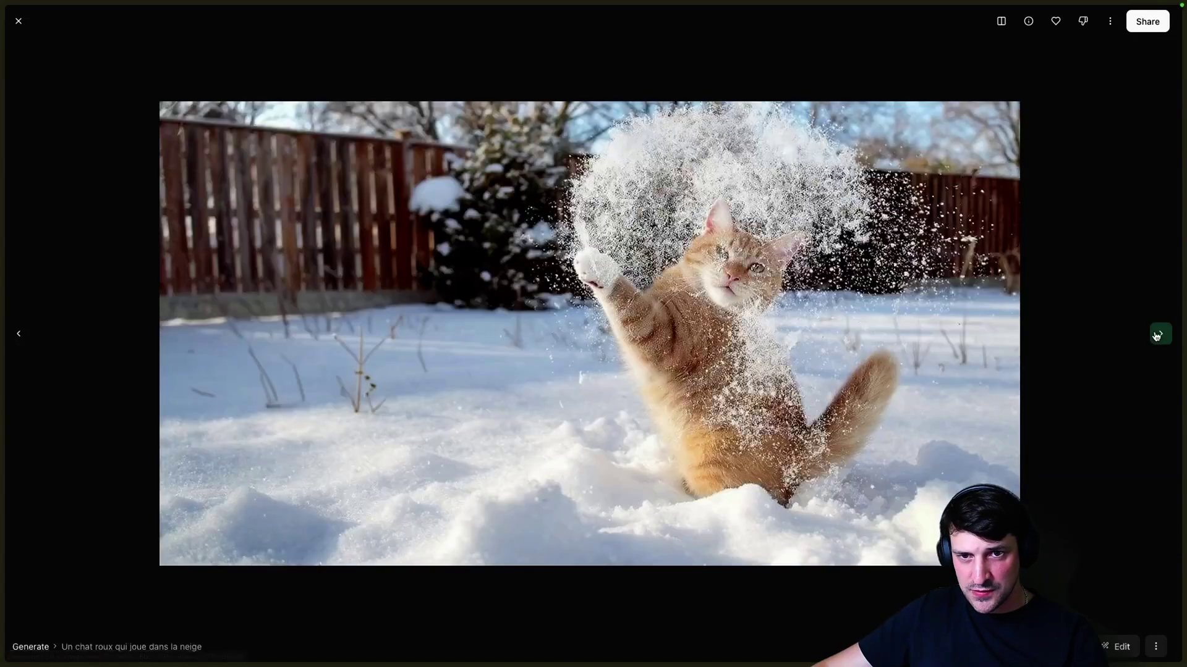
left_click(1160, 334)
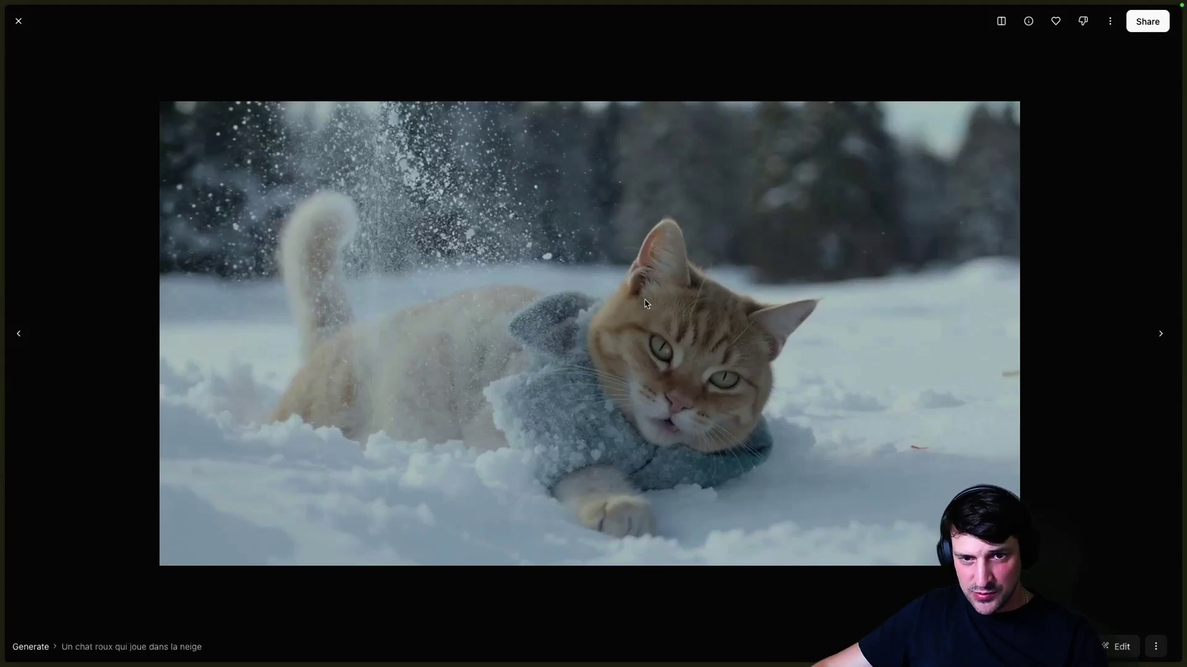
left_click(1160, 334)
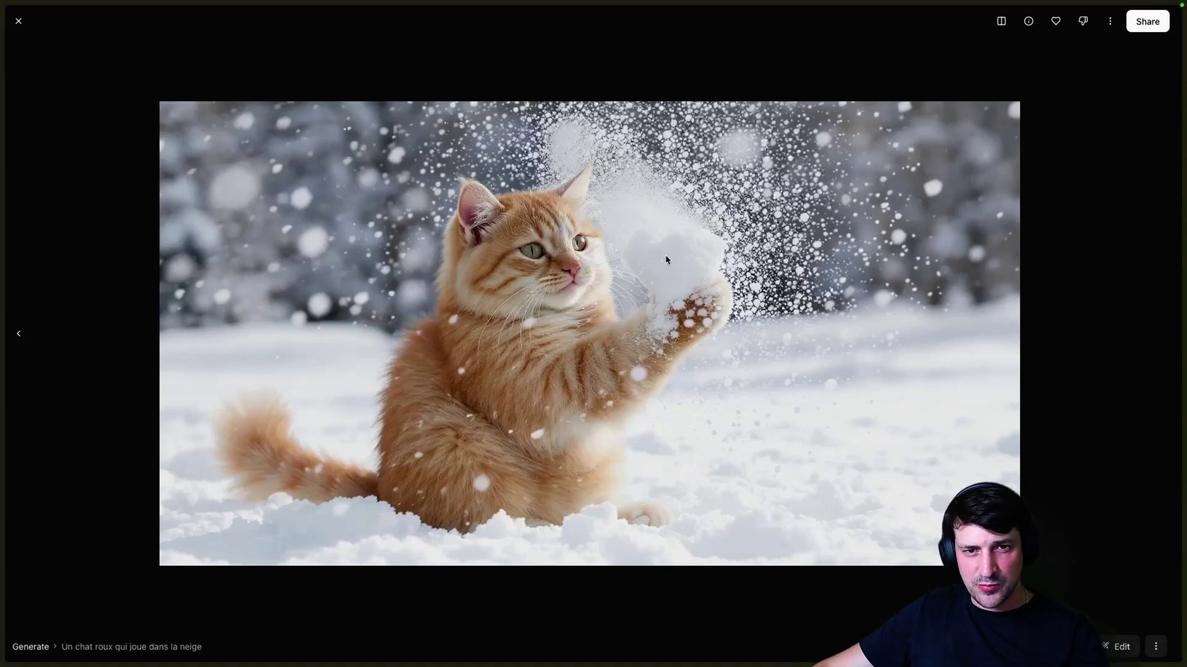
left_click(19, 21)
- Check the batch size in the generation settings and view a generated cat image at full size
left_click(811, 72)
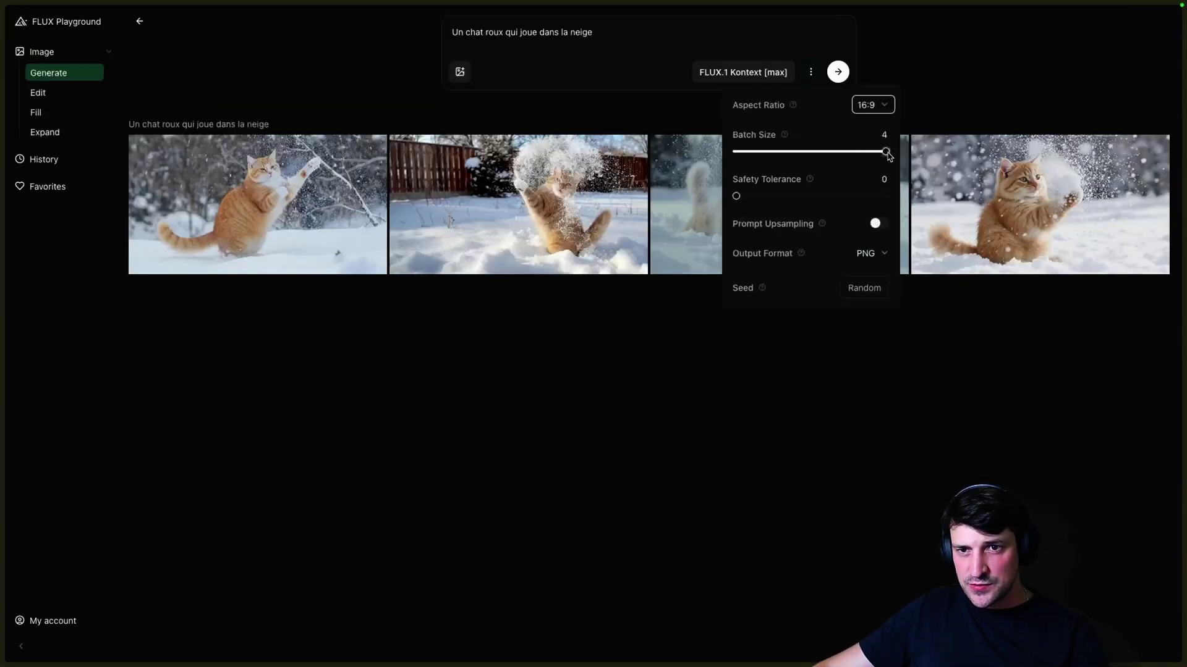
left_click(519, 204)
left_click(19, 21)
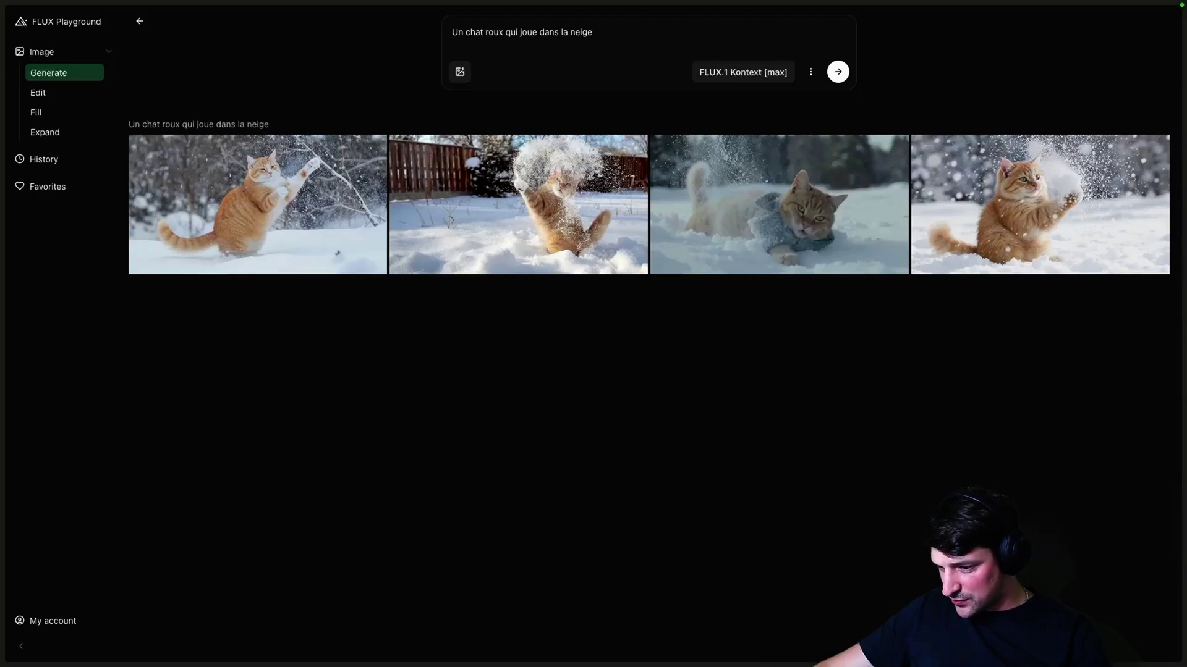
- Clear the prompt and attach the portrait generation-e78af649-816c-4d78-8301-1d9f01f3d782.jpg from the Downloads folder as the reference image
key("ctrl+a")
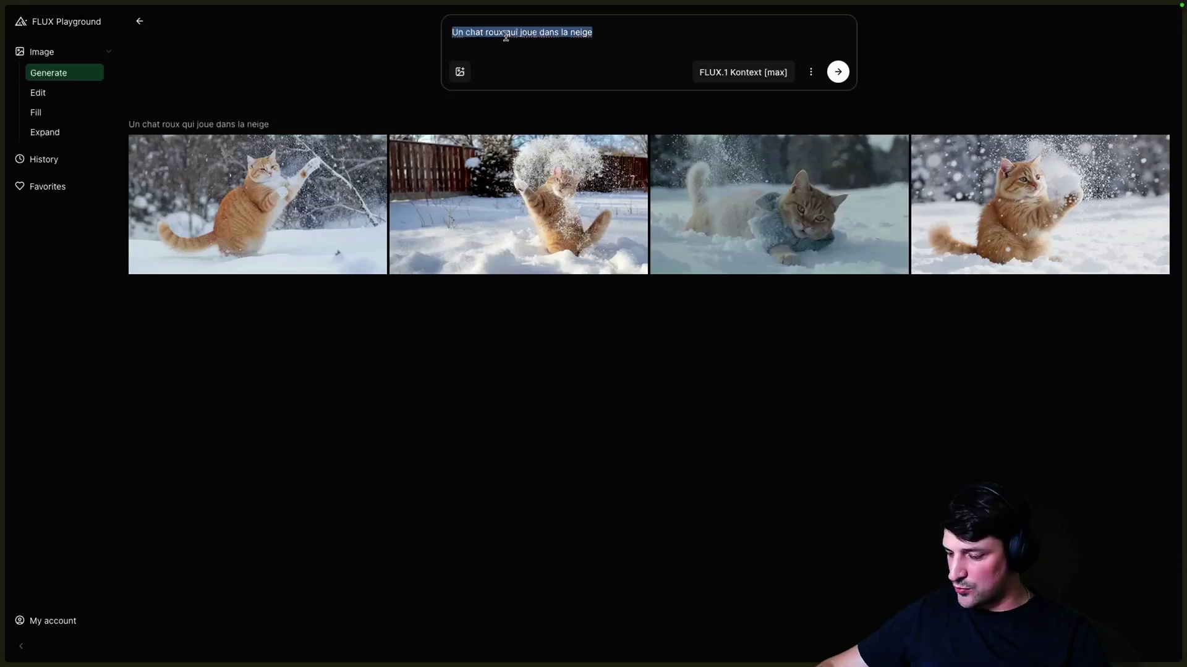
key("BackSpace")
left_click(459, 73)
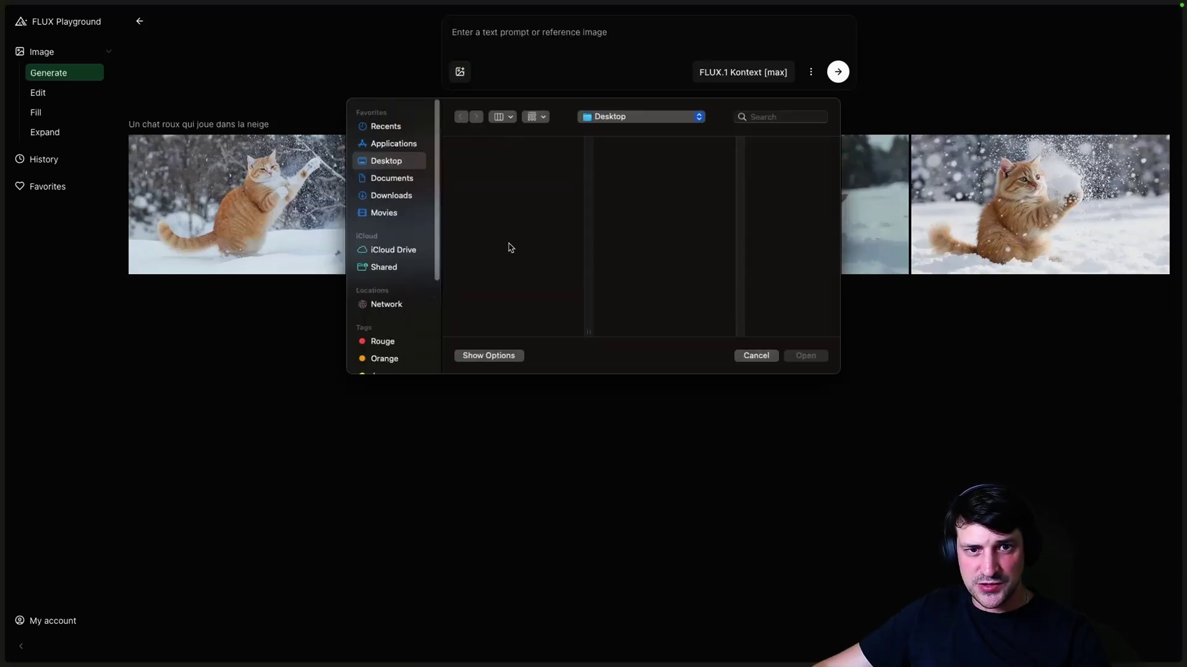
left_click(394, 197)
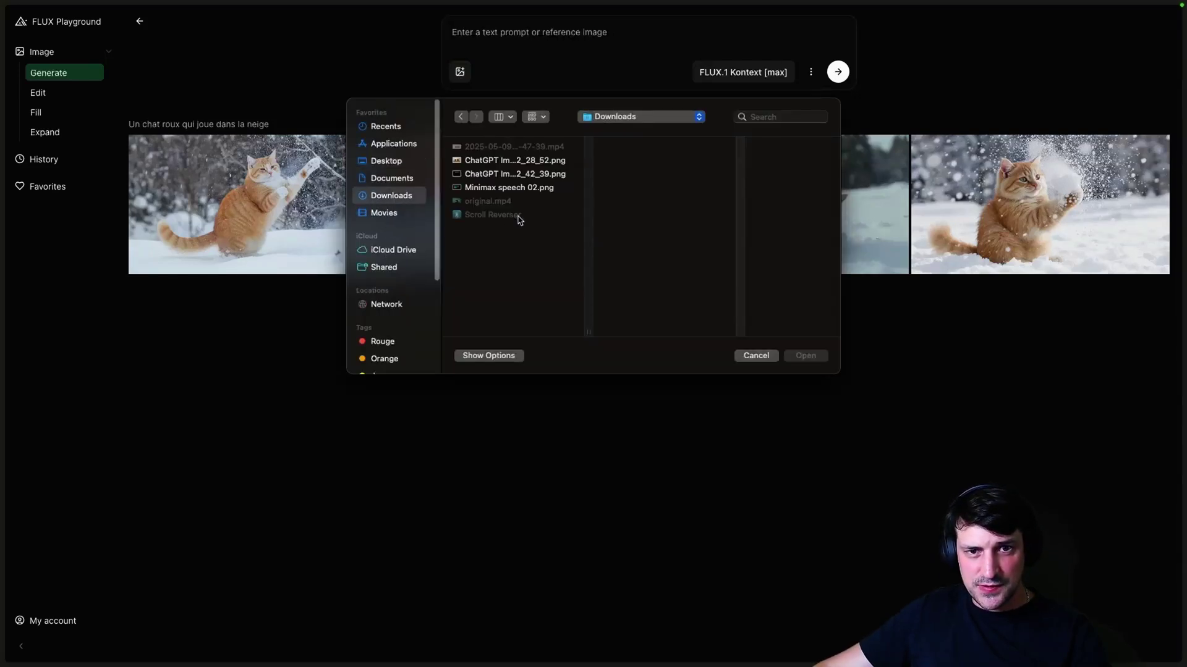
left_click(490, 189)
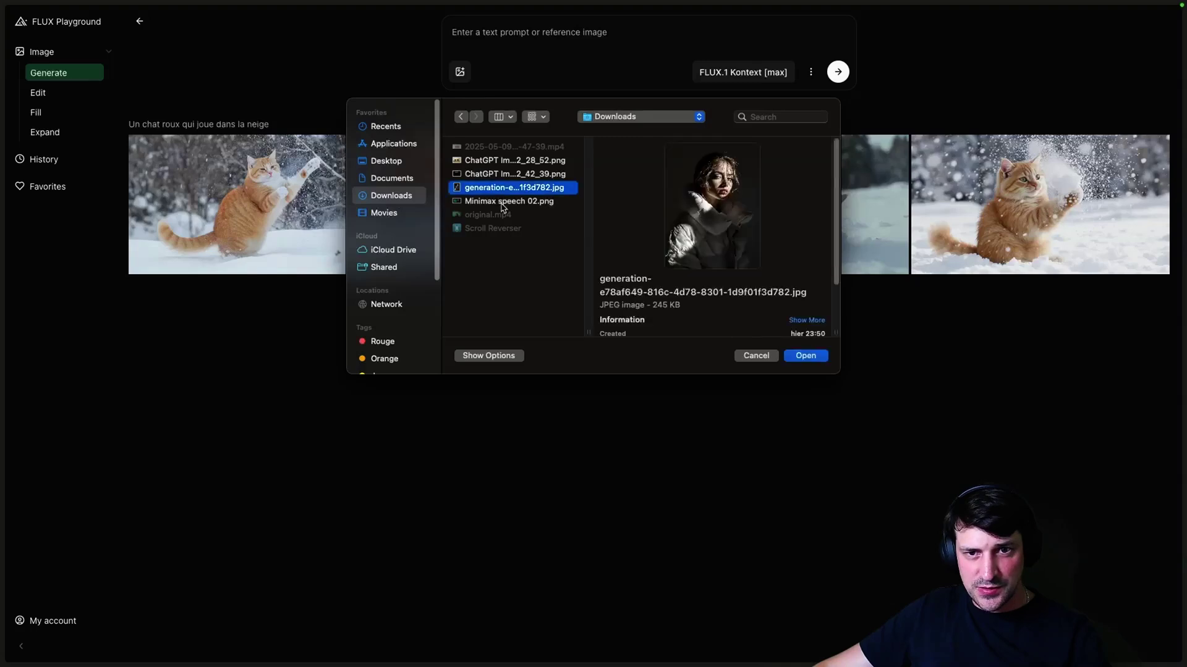
left_click(805, 356)
- Enter the prompt "Garde le même personnage, mais change son décor : fais-le marcher dans une ruelle cyberpunk de nuit sous la pluie, reflets de néons au sol."
key("ctrl+z")
key("ctrl+a")
type("Garde le même personnage, mais change son décor : fais-le marcher dans une ruelle cyberpunk de nuit sous la pluie, reflets de néons au sol.")
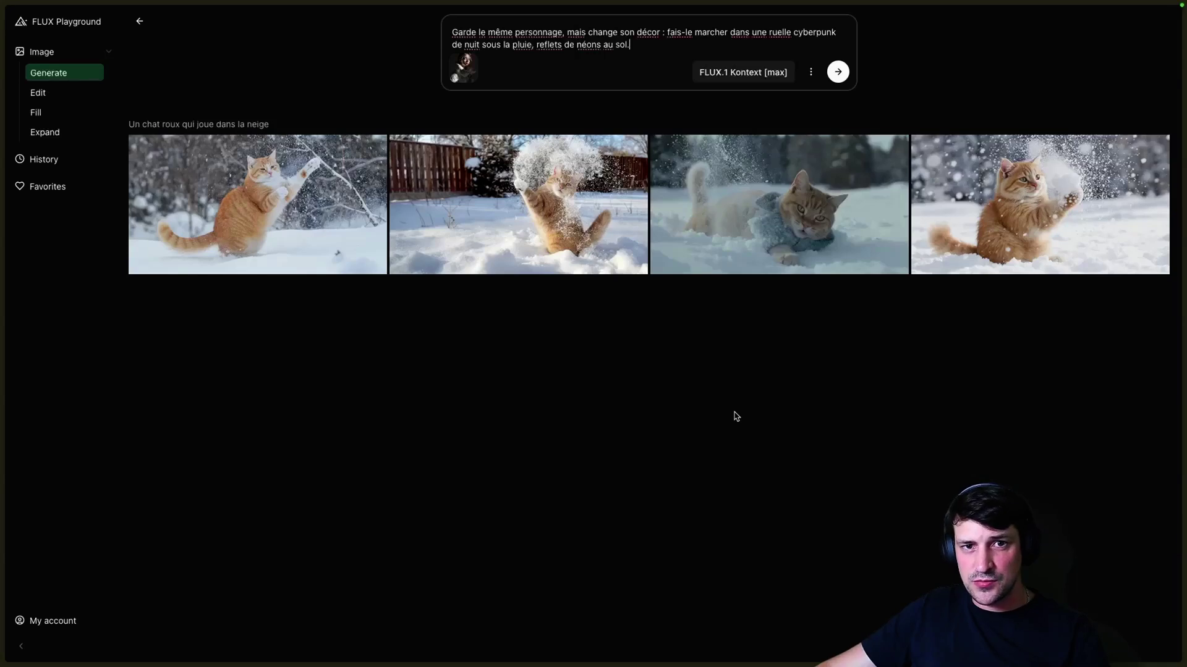
- Set the Safety Tolerance to 0 and generate the image from the reference portrait and prompt
left_click(764, 71)
left_click(810, 72)
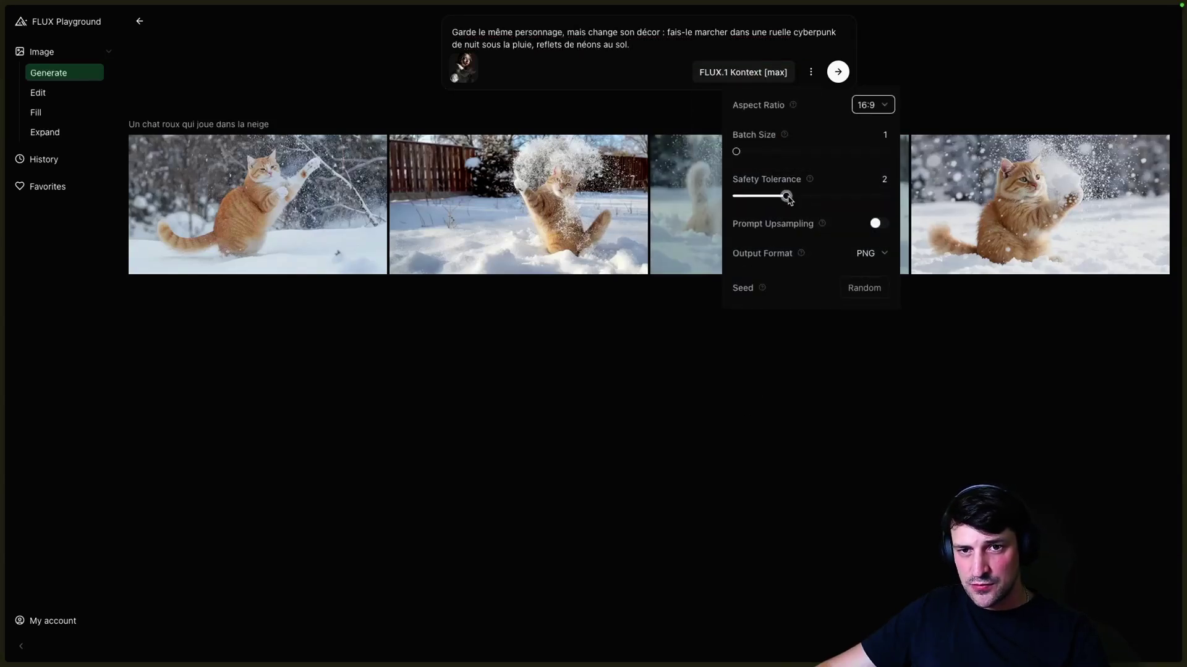
left_click_drag(786, 195, 710, 197)
key("Escape")
left_click(811, 72)
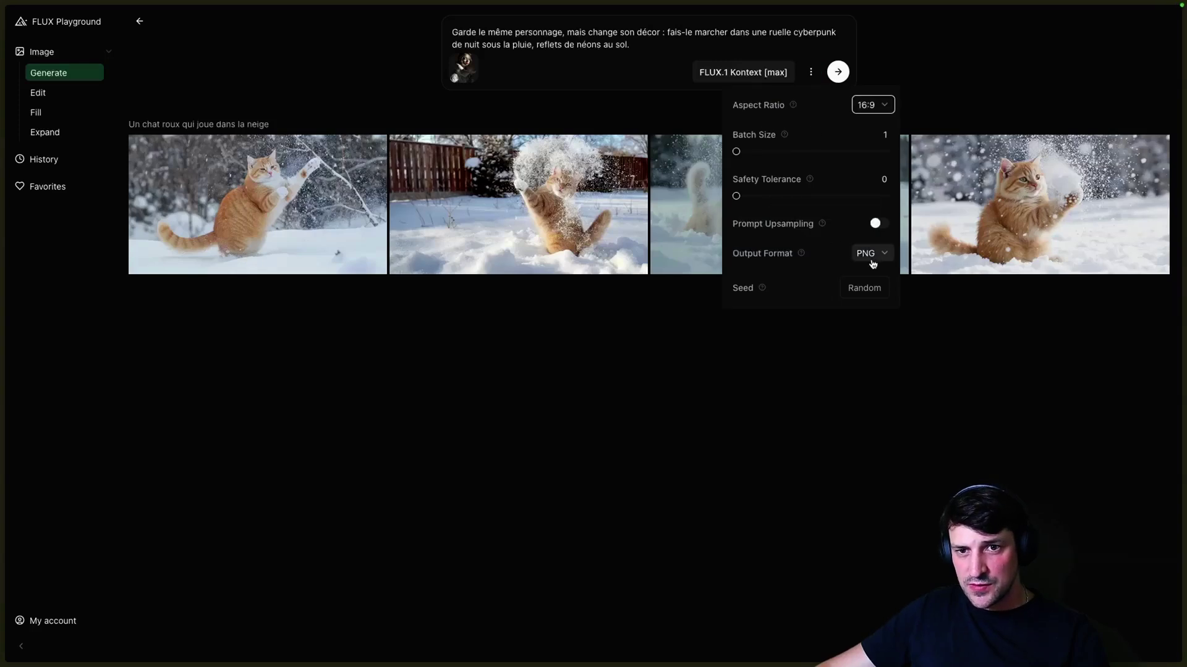
left_click(845, 62)
left_click(839, 67)
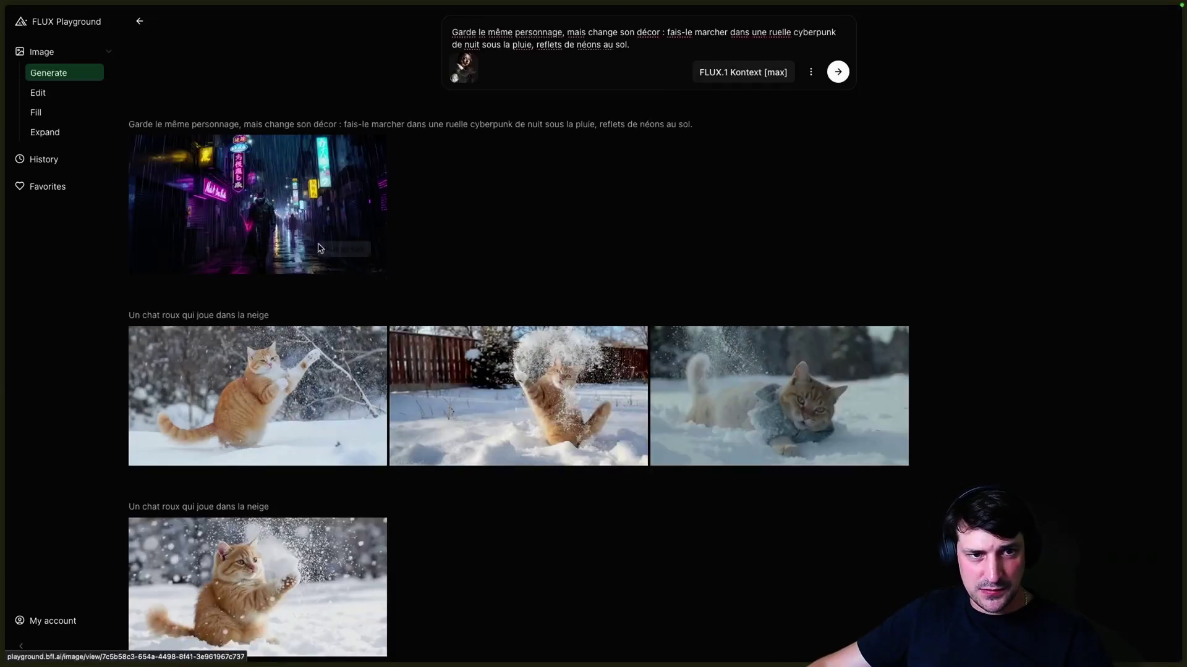
- View the generated cyberpunk alley image at full size and check the generation settings used for it
left_click(268, 205)
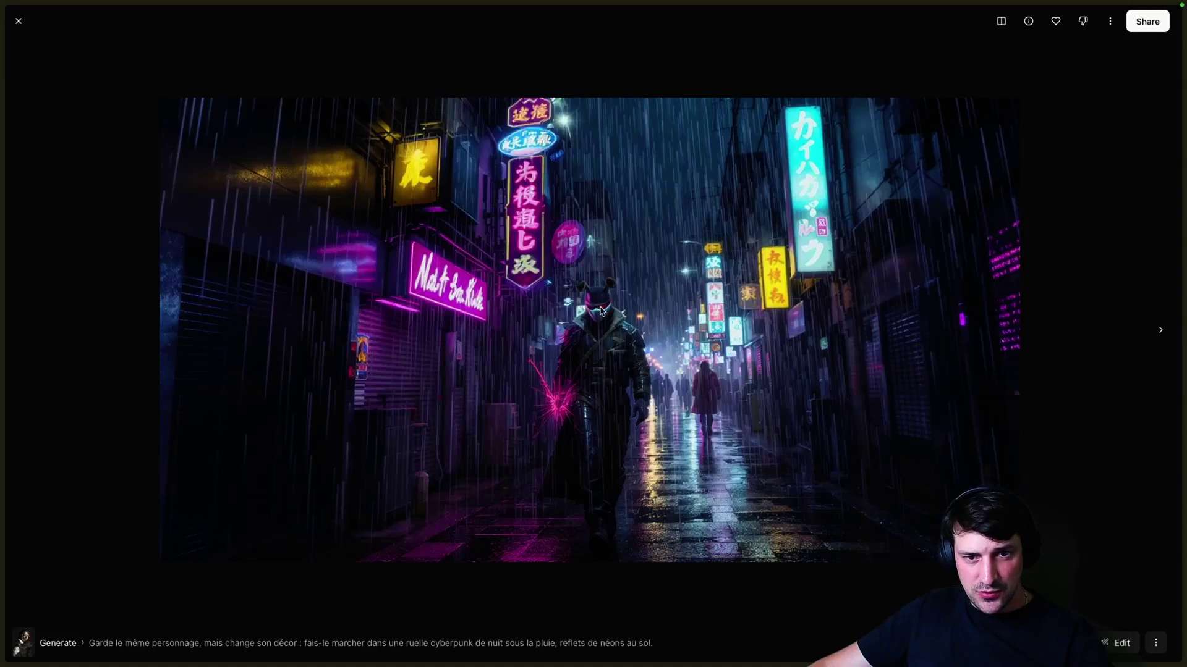
left_click(18, 21)
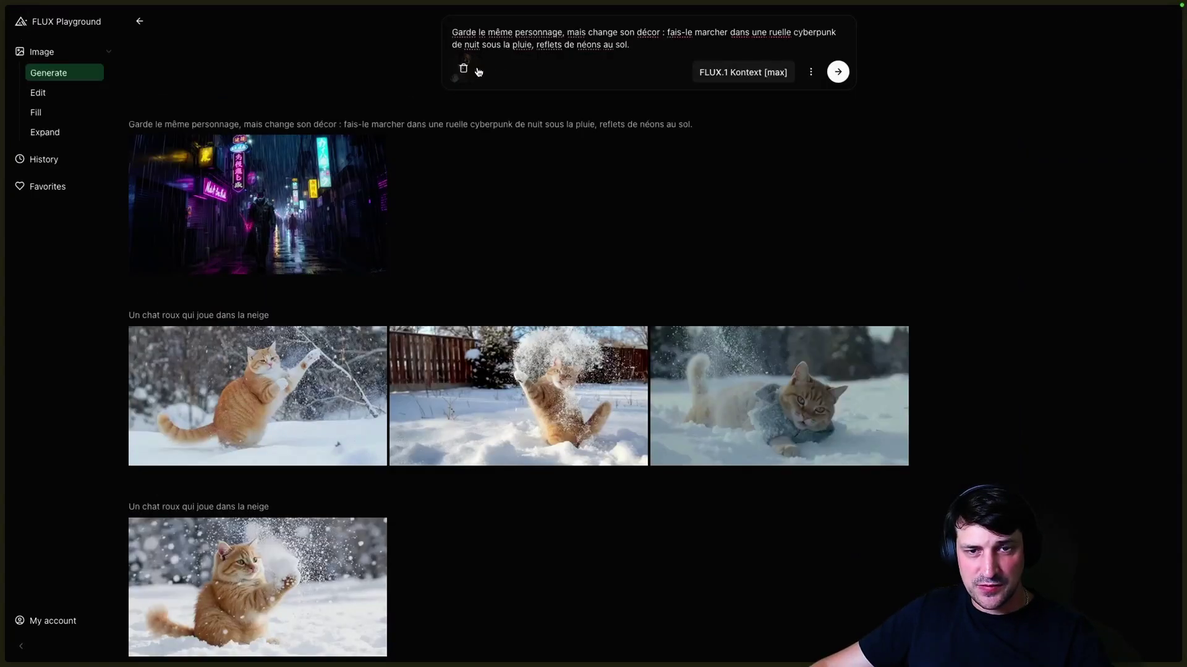
left_click(811, 71)
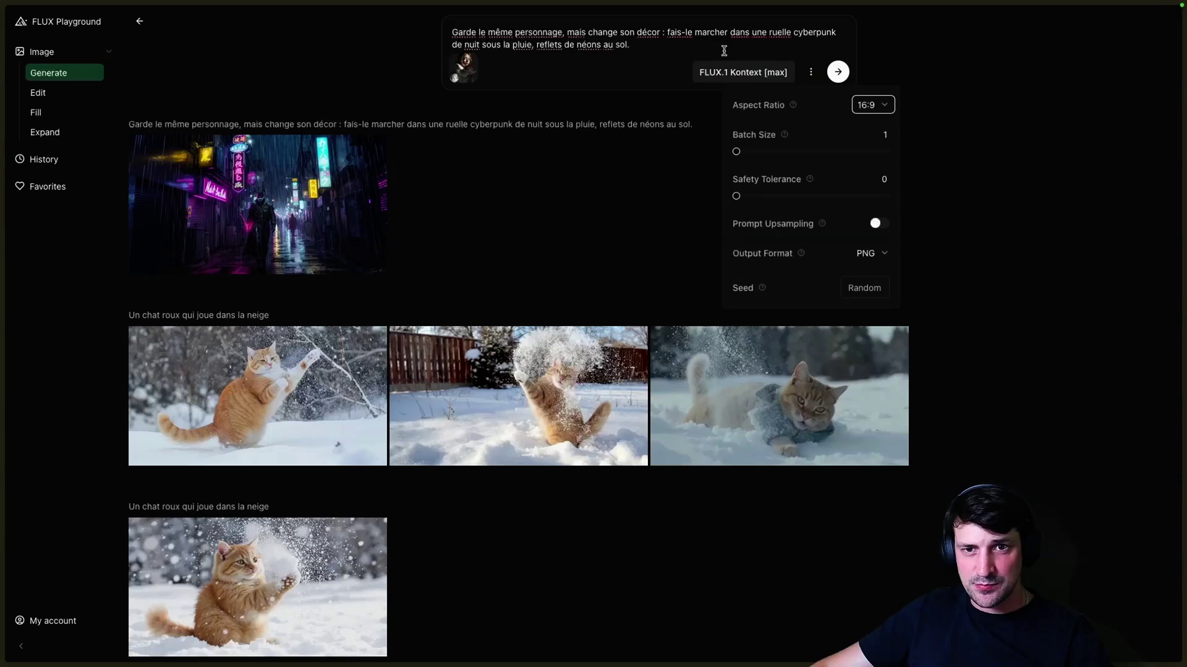
left_click(686, 46)
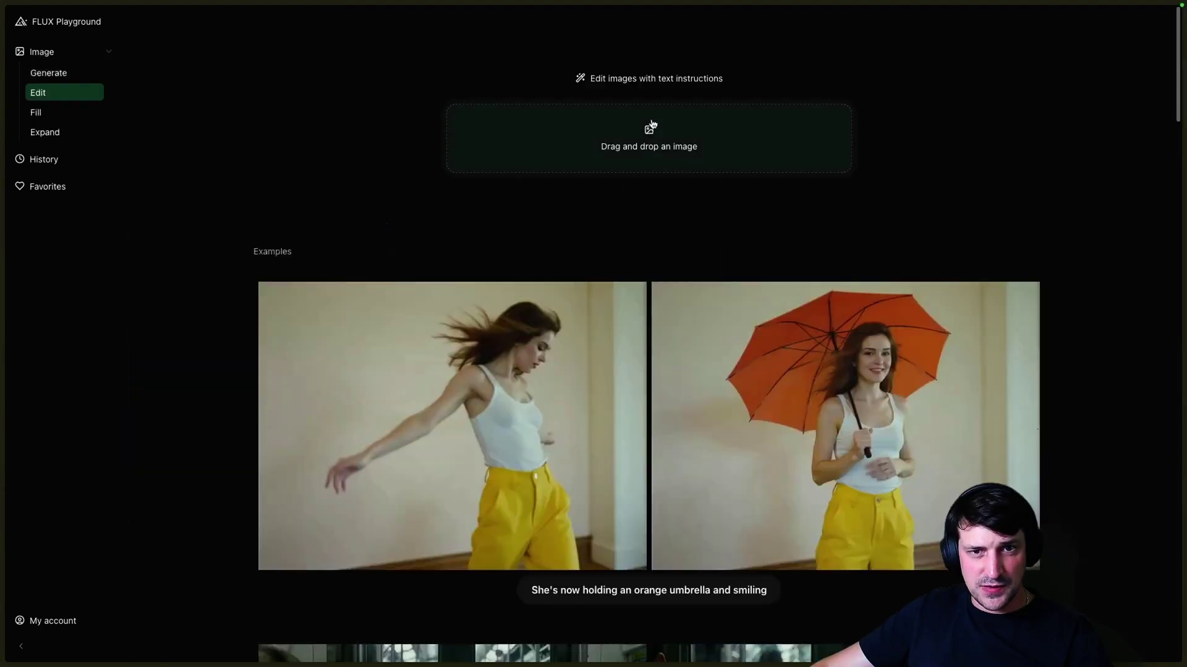
- Look over the Edit and Fill pages, check the account's remaining credits and return to the Generate page
left_click_drag(583, 78, 724, 94)
left_click(633, 93)
left_click(55, 113)
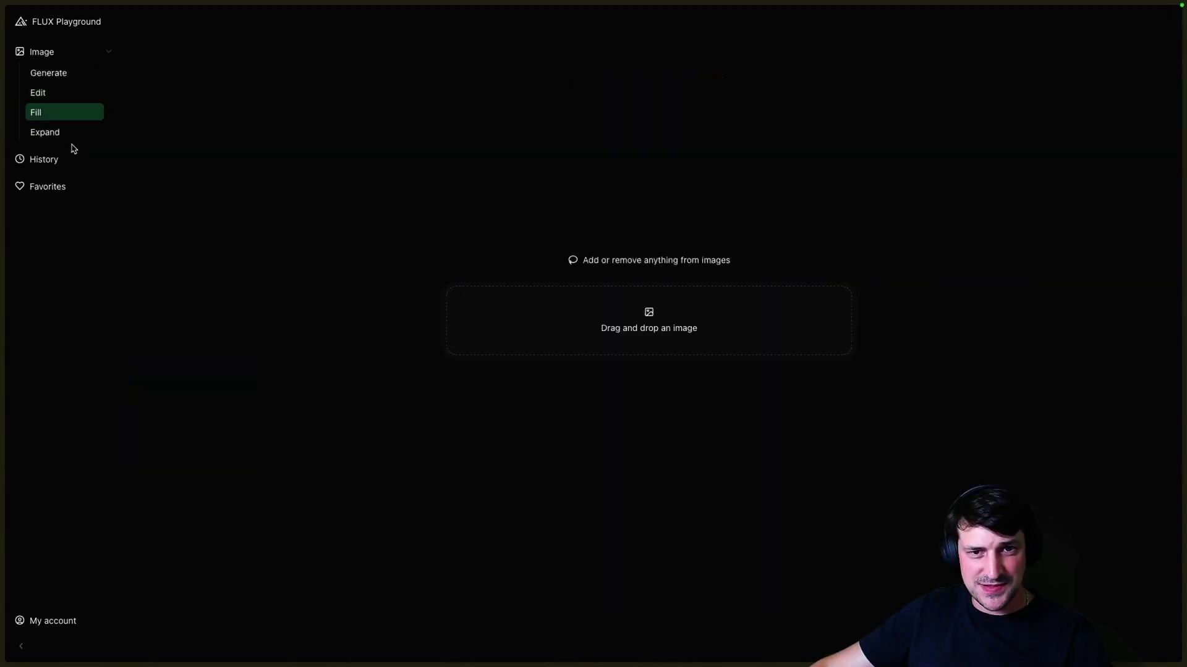
left_click(58, 73)
left_click(69, 626)
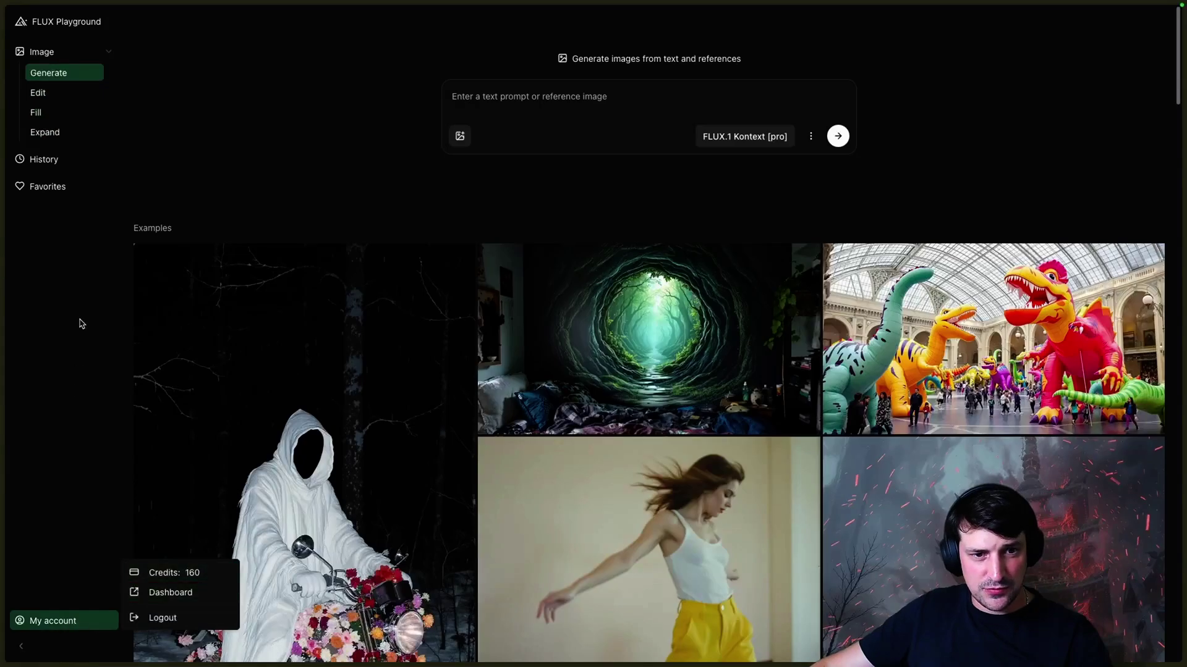
key("Escape")
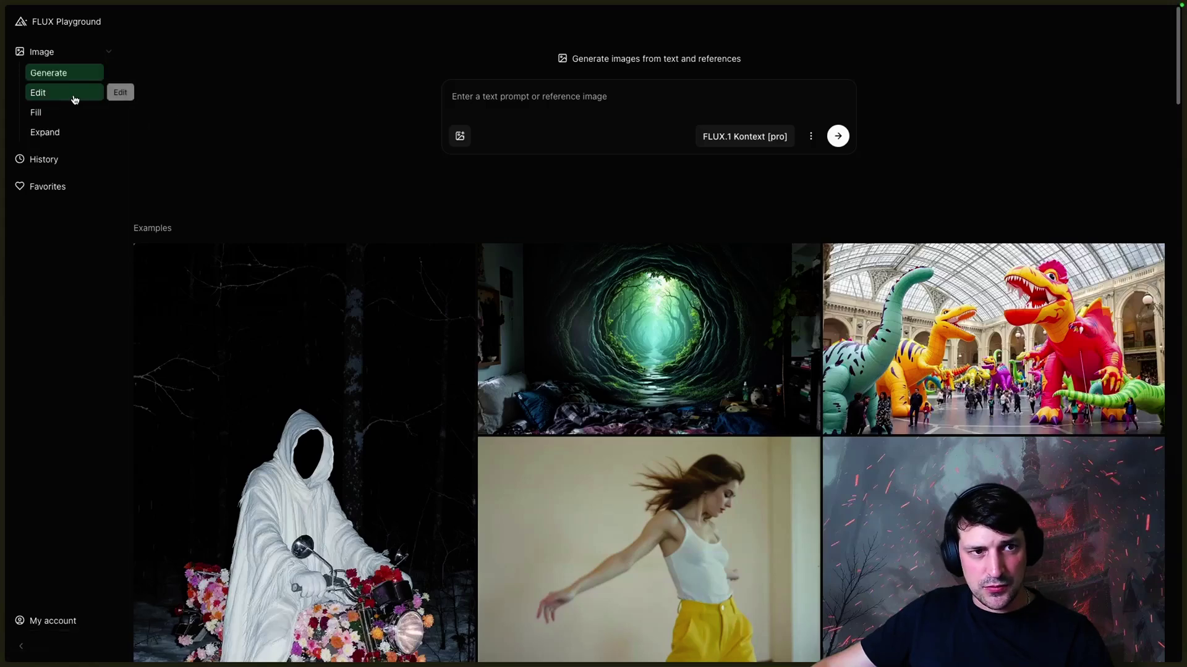
left_click(75, 94)
left_click(30, 75)
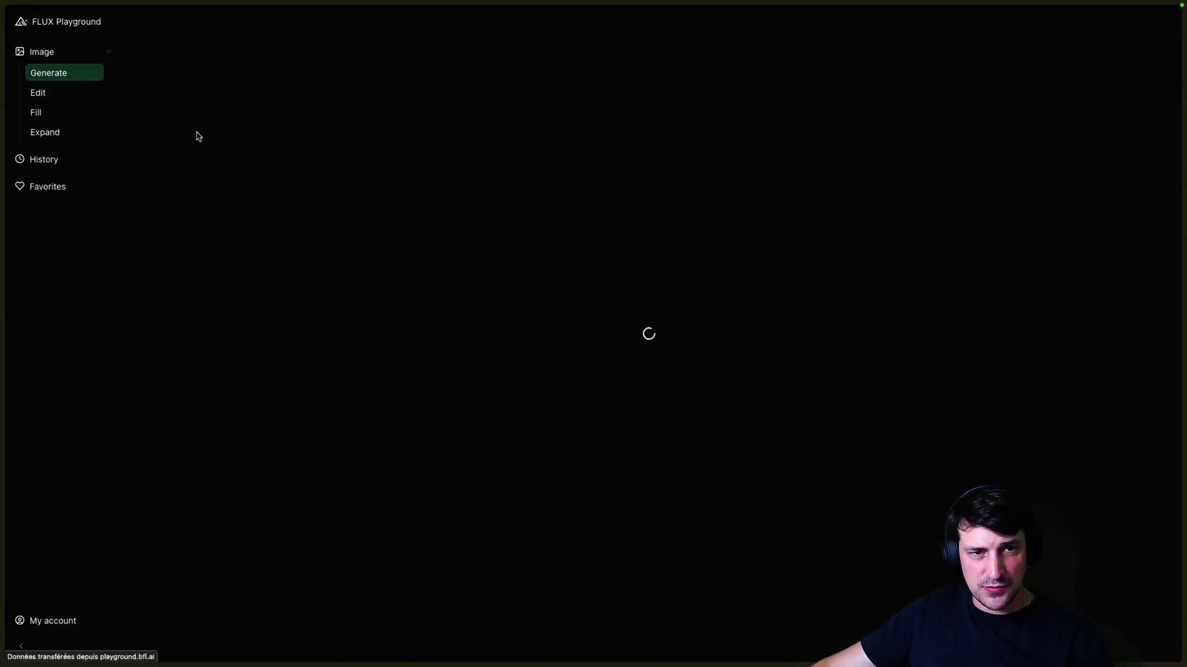
- Try the FLUX1.1 [pro] Ultra and FLUX.1 Kontext [max] models, and switch back to FLUX.1 Kontext [pro]
left_click(753, 135)
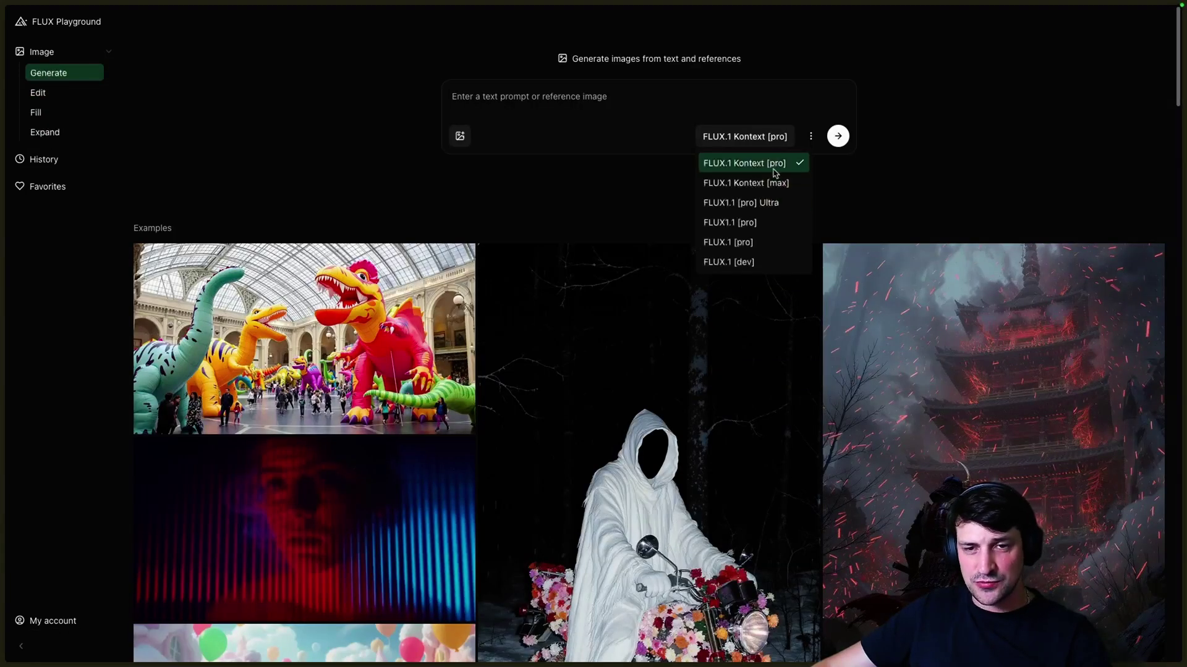
left_click(769, 204)
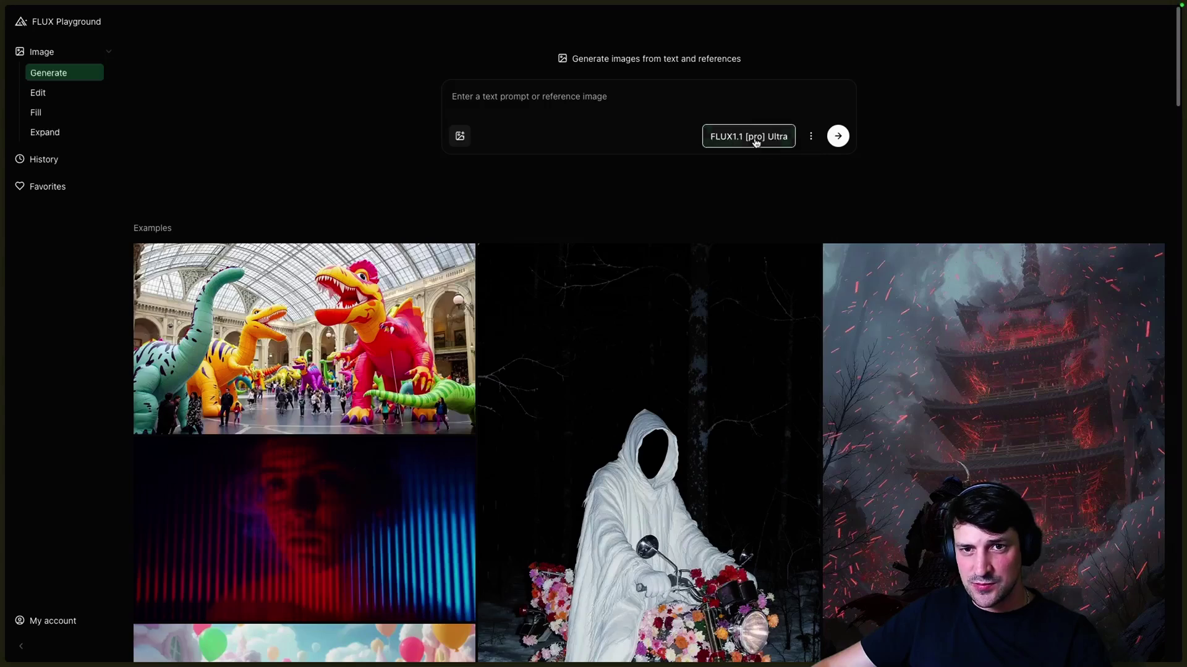
left_click(760, 137)
left_click(746, 183)
left_click(767, 140)
left_click(738, 162)
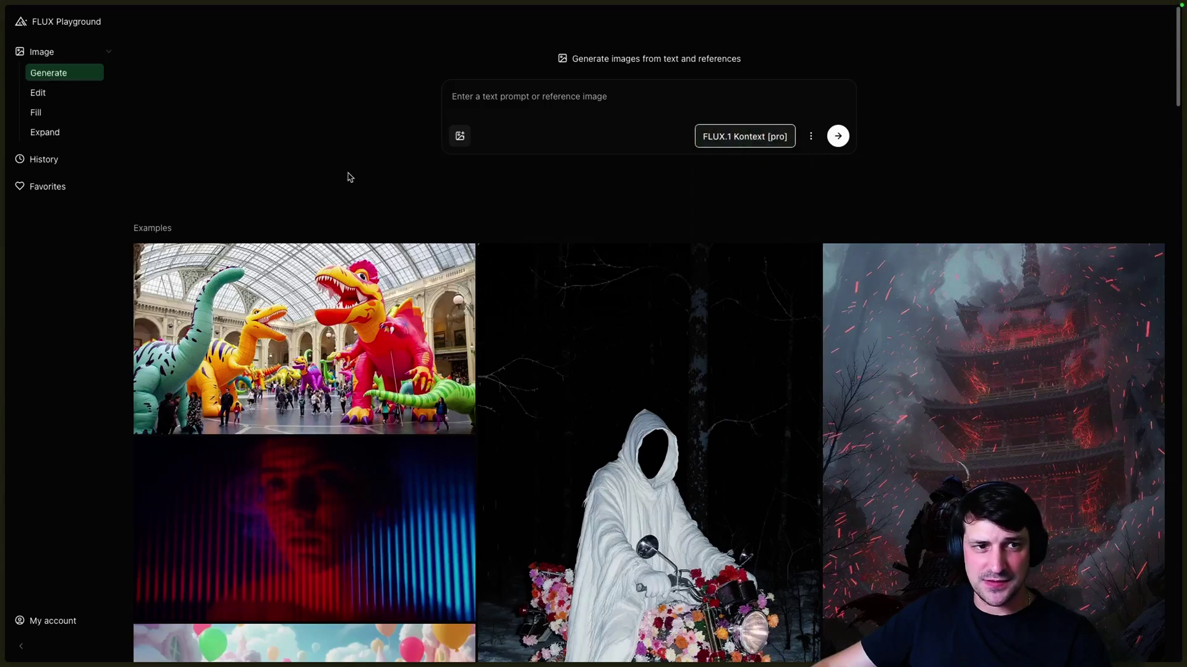
- Examine the example gallery images at full size, including the inflatable dinosaurs and the hooded figure on a flowered motorcycle
scroll(498, 354, "down", 3)
scroll(498, 354, "up", 3)
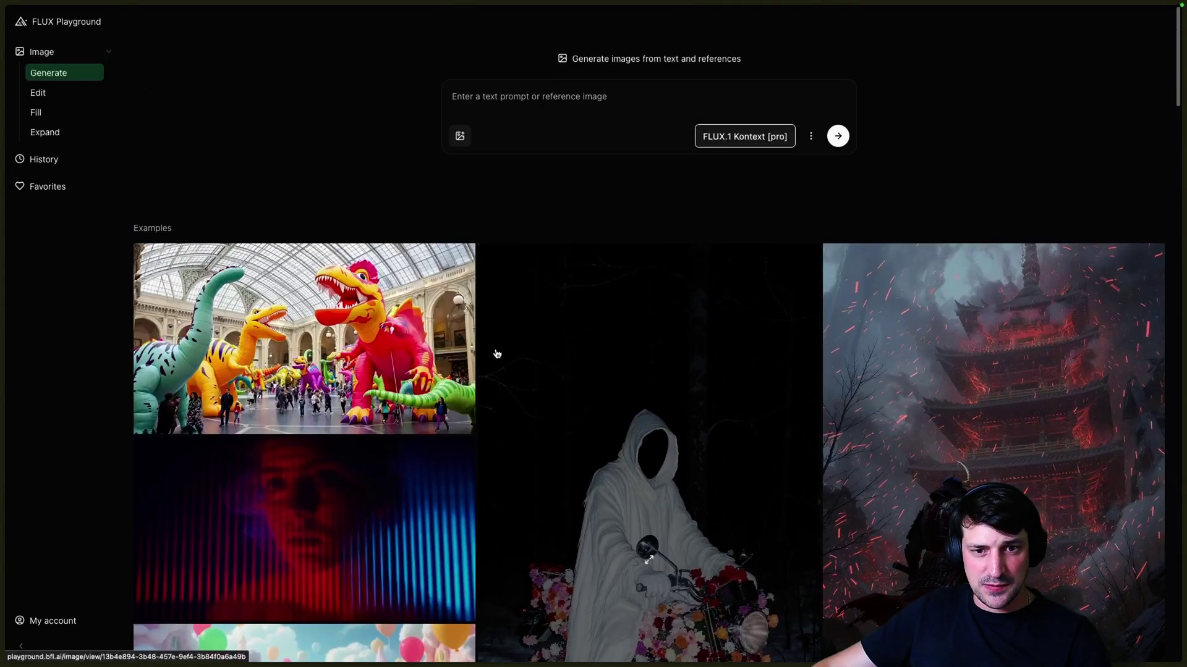
left_click(395, 382)
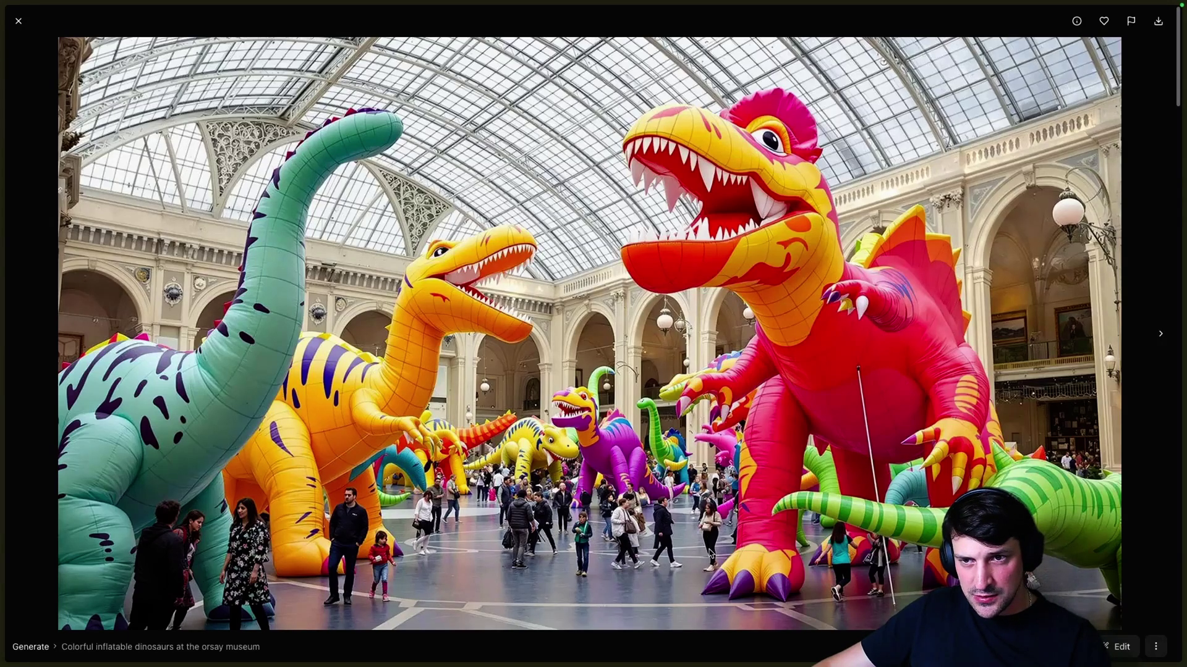
key("Escape")
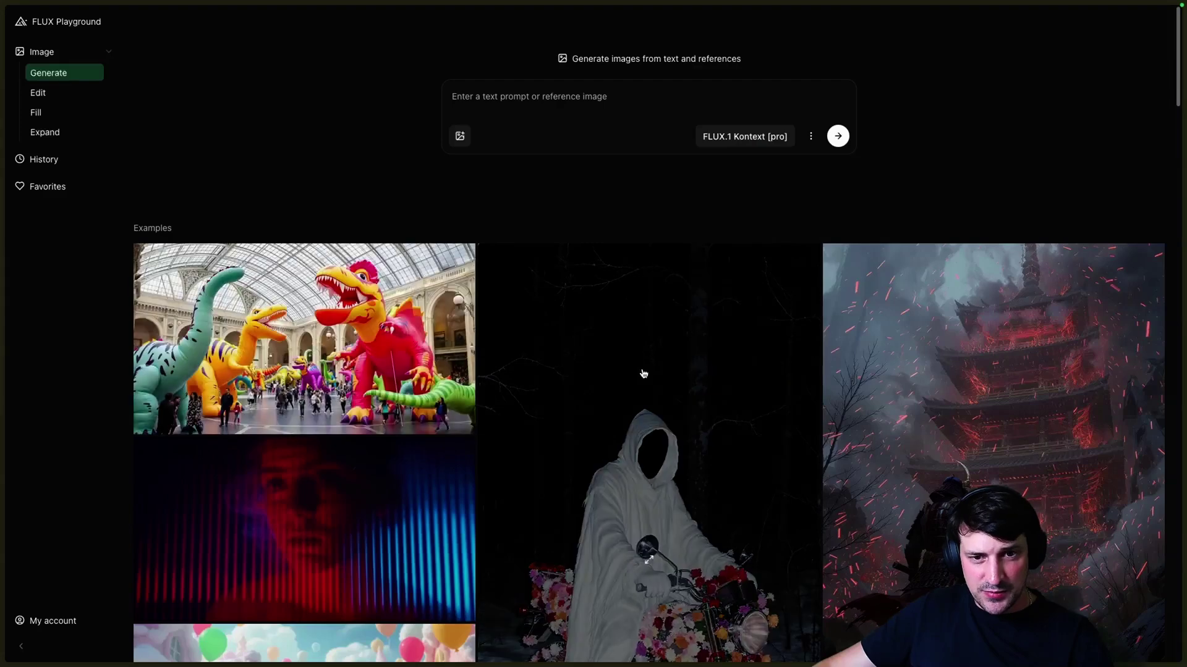
left_click(618, 433)
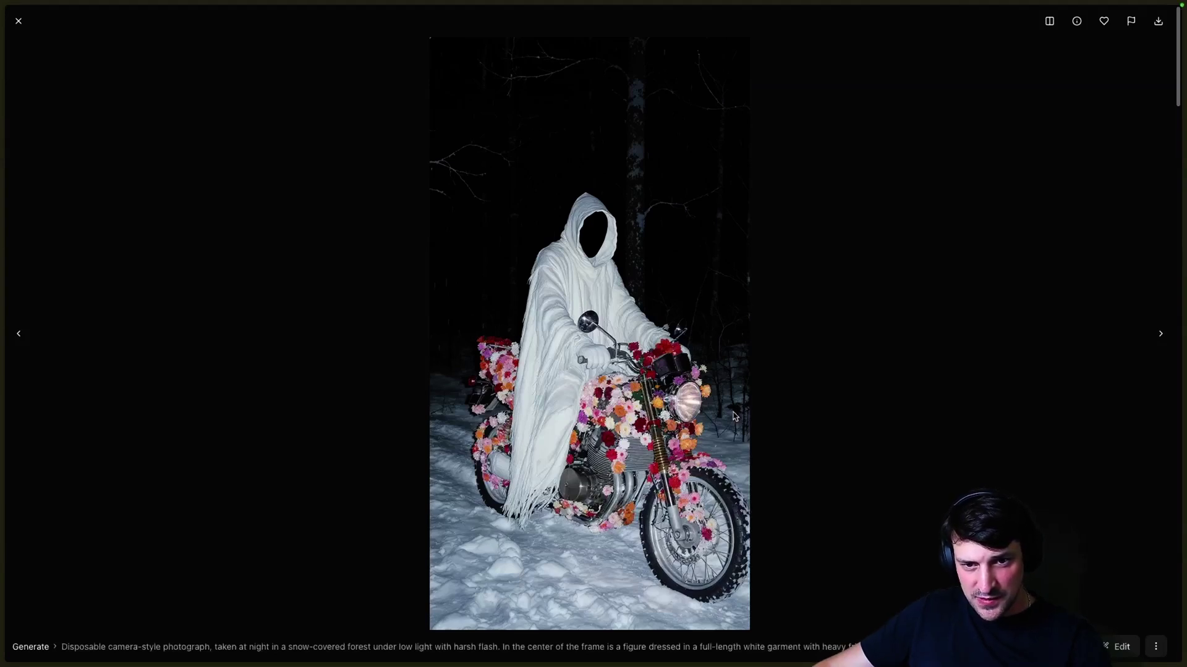
left_click(1160, 334)
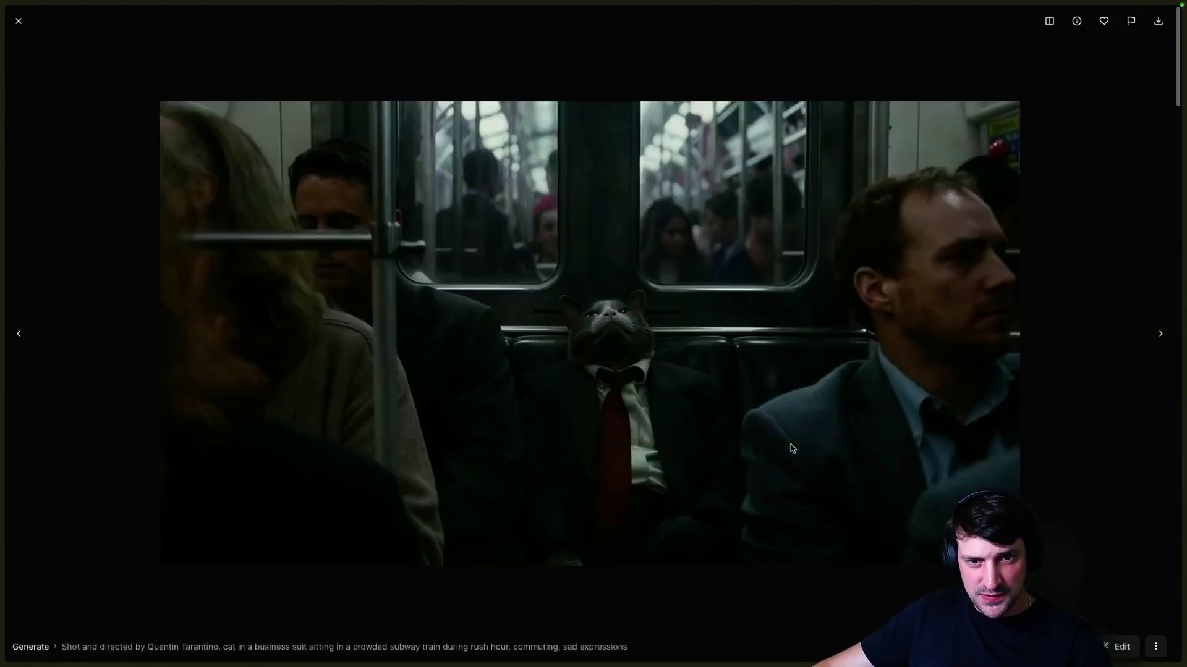
- Close the full-size subway cat image and look over the first before-and-after examples on the Edit page
left_click(18, 21)
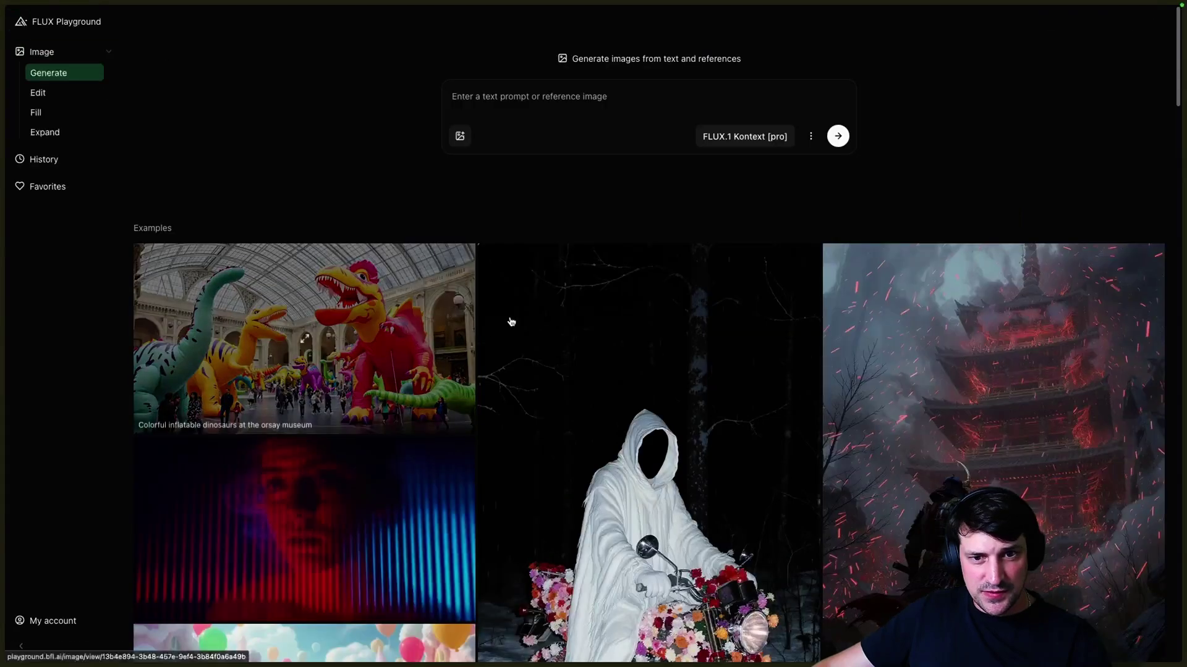
left_click(52, 99)
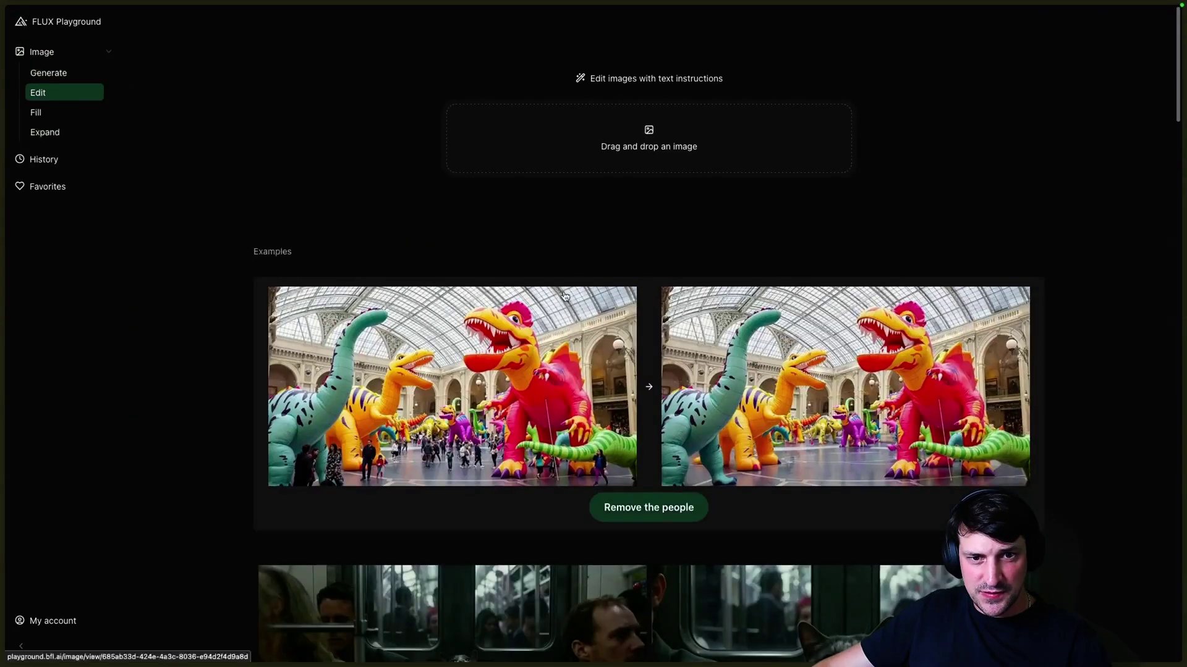
scroll(410, 253, "down", 3)
scroll(736, 297, "down", 3)
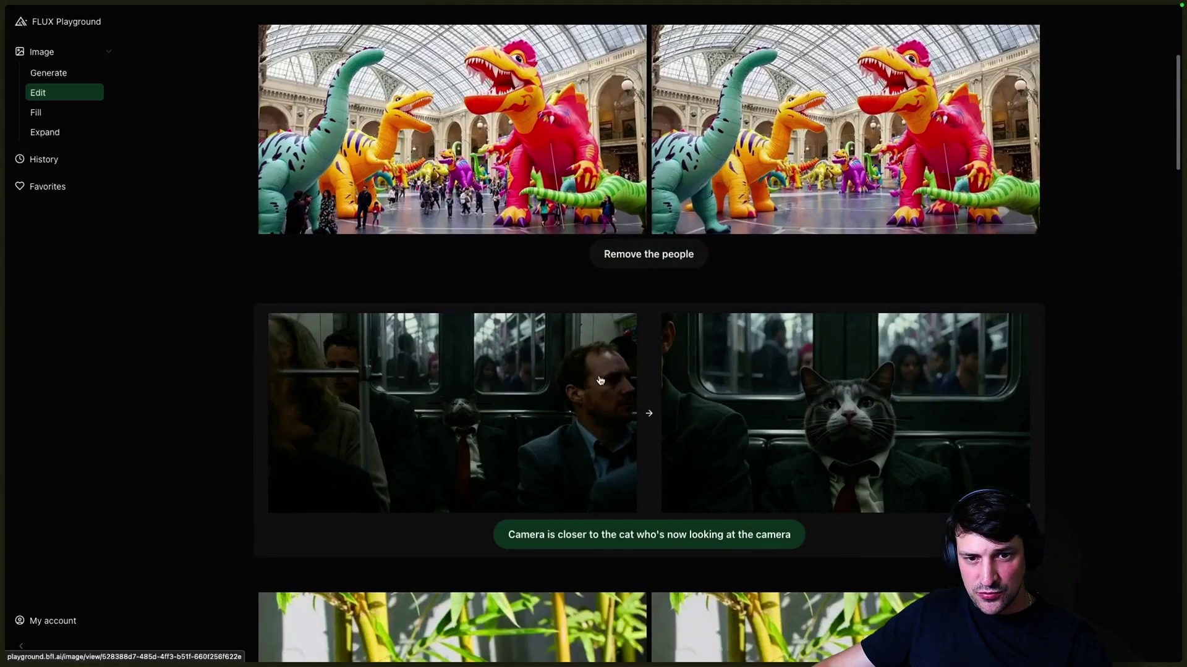
scroll(561, 212, "up", 2)
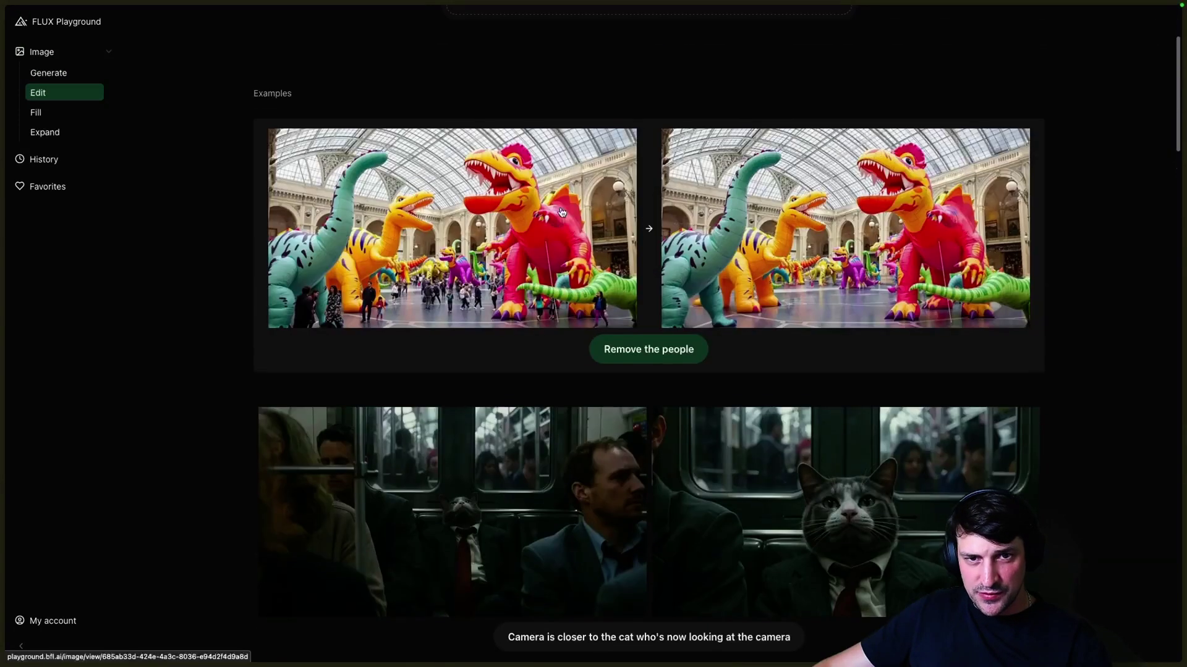
- View the inflatable dinosaurs "Remove the people" example at full size and compare the original with the edited version
left_click(517, 254)
key("Escape")
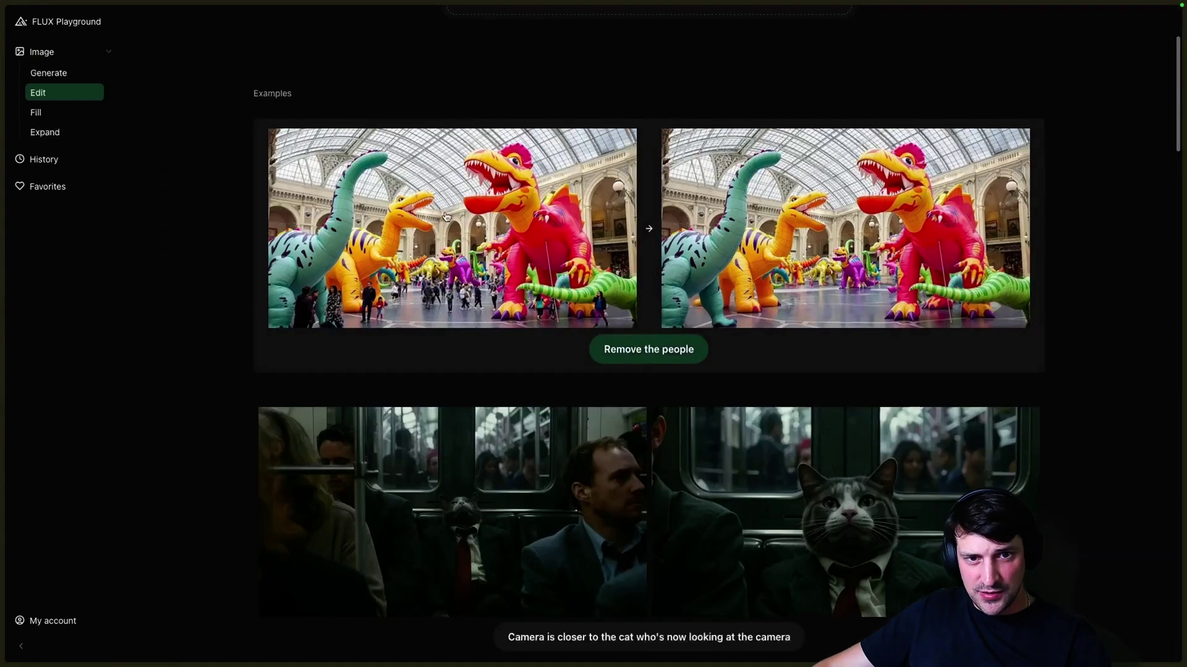
left_click(811, 272)
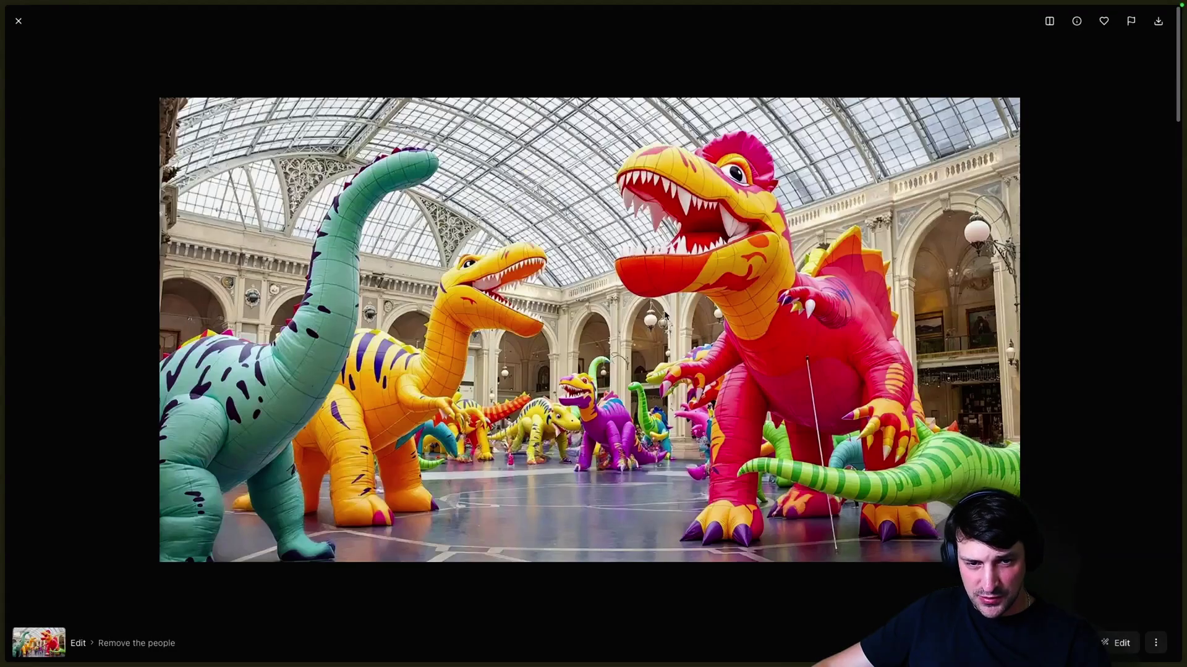
key("Escape")
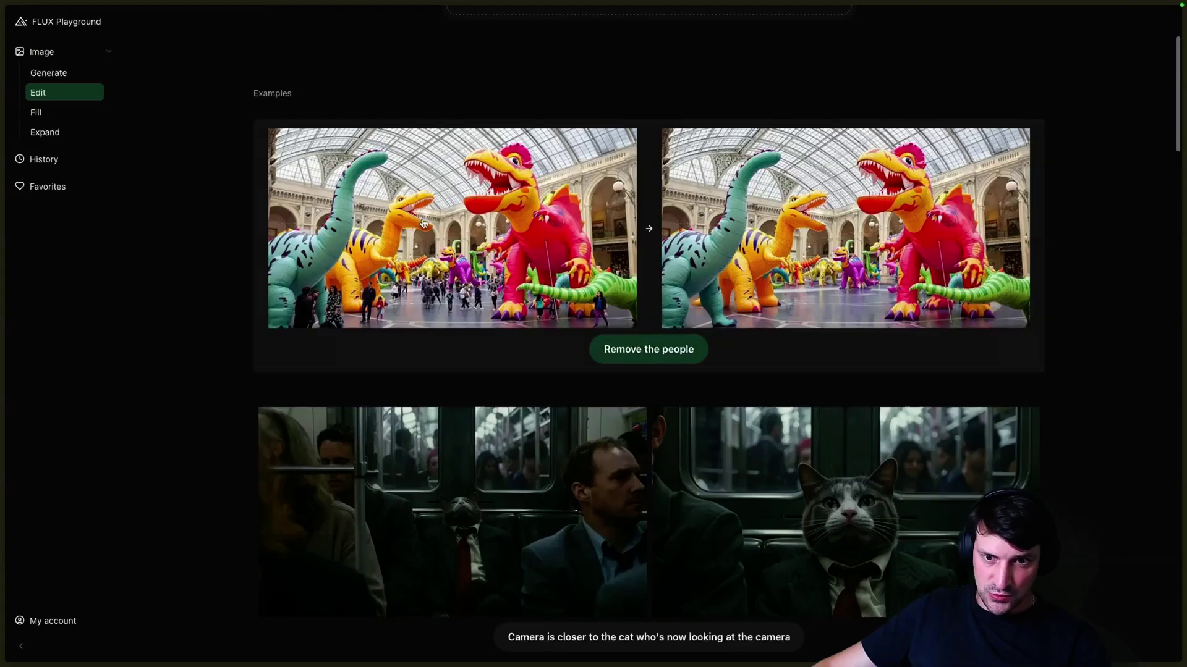
left_click(873, 300)
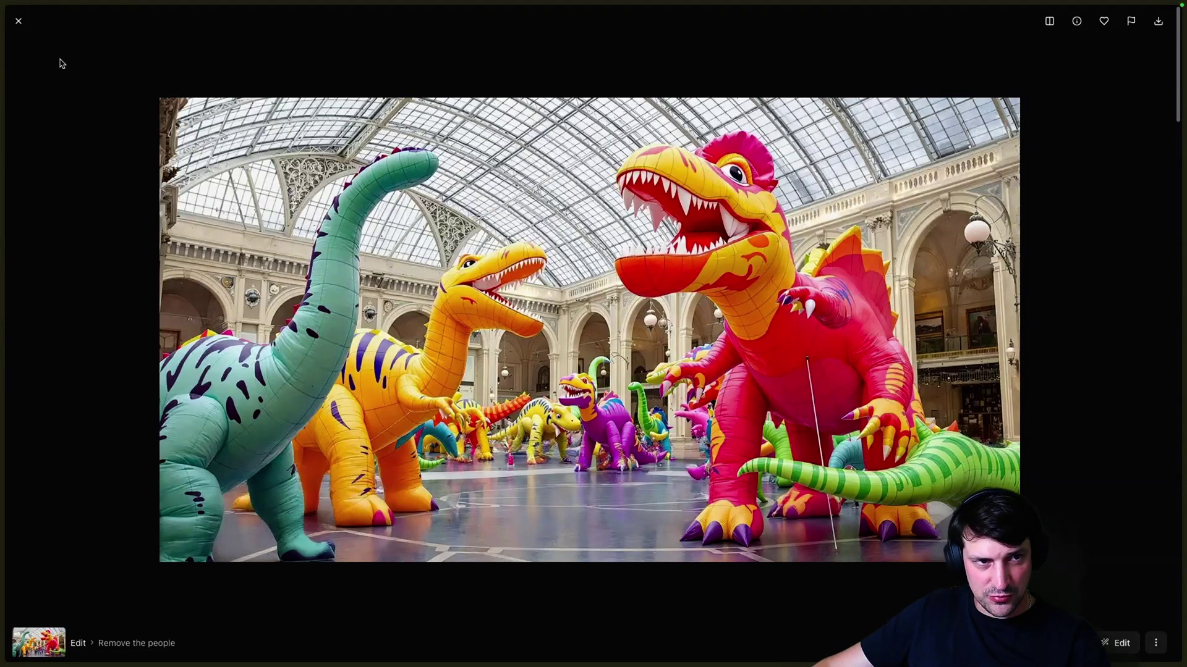
key("Escape")
left_click(430, 293)
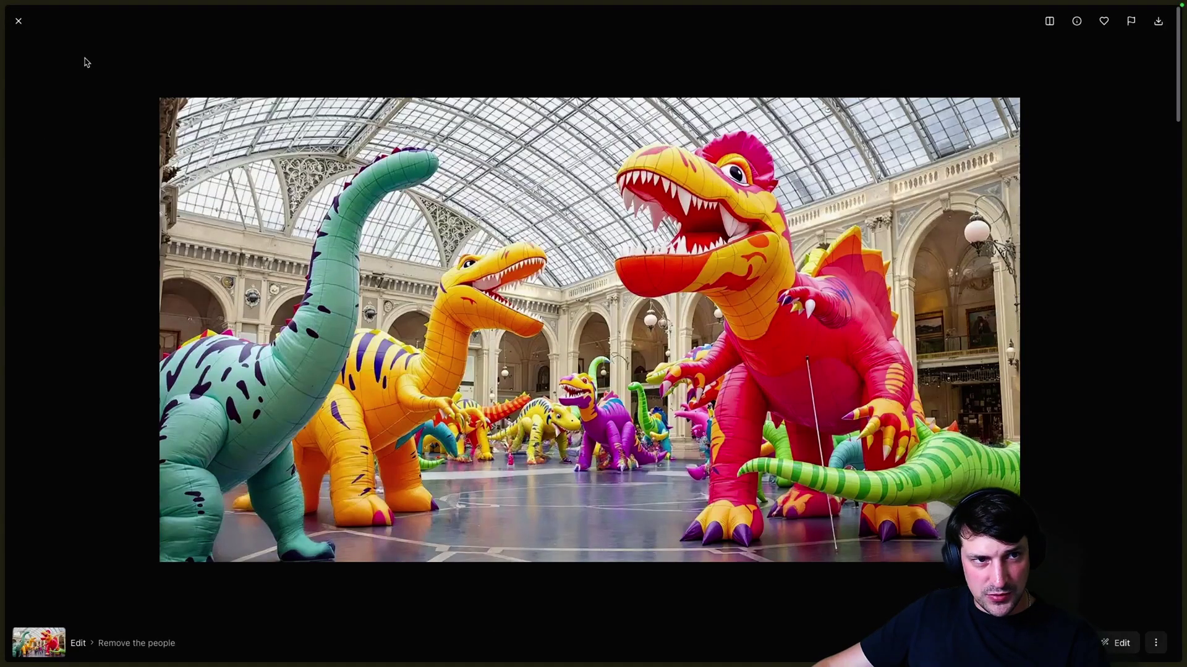
left_click(20, 24)
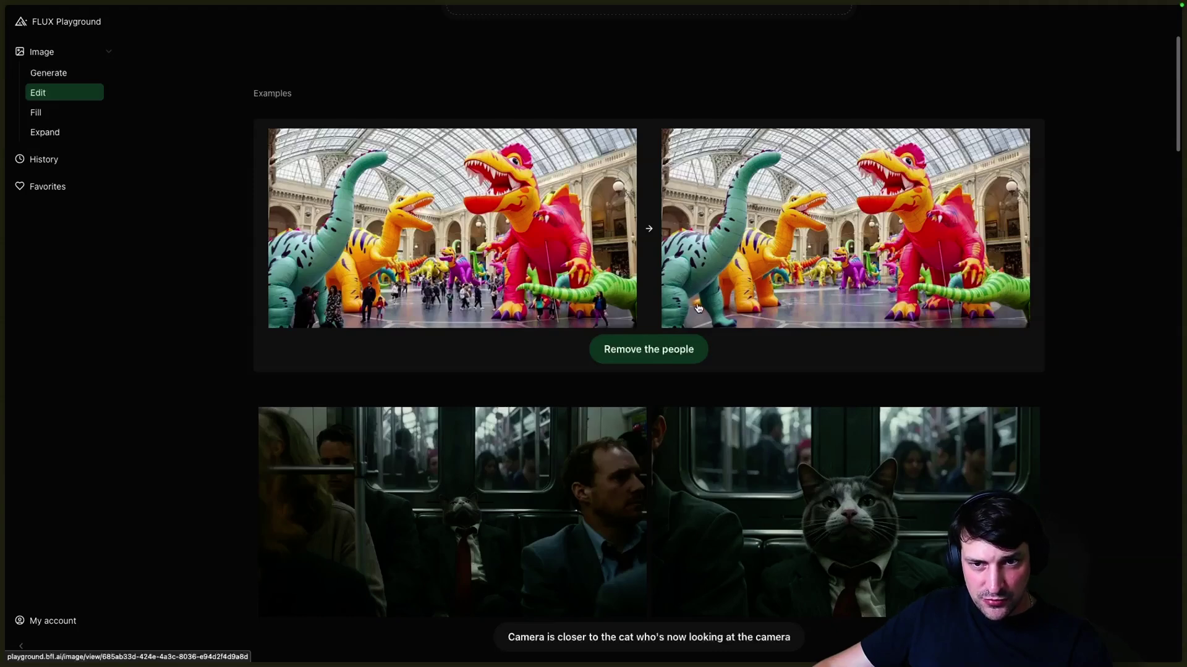
- Examine the edit examples of the subway cat close-up, the virgin colada drink swap and the yarn-textured lizard
scroll(784, 294, "down", 2)
scroll(784, 294, "down", 4)
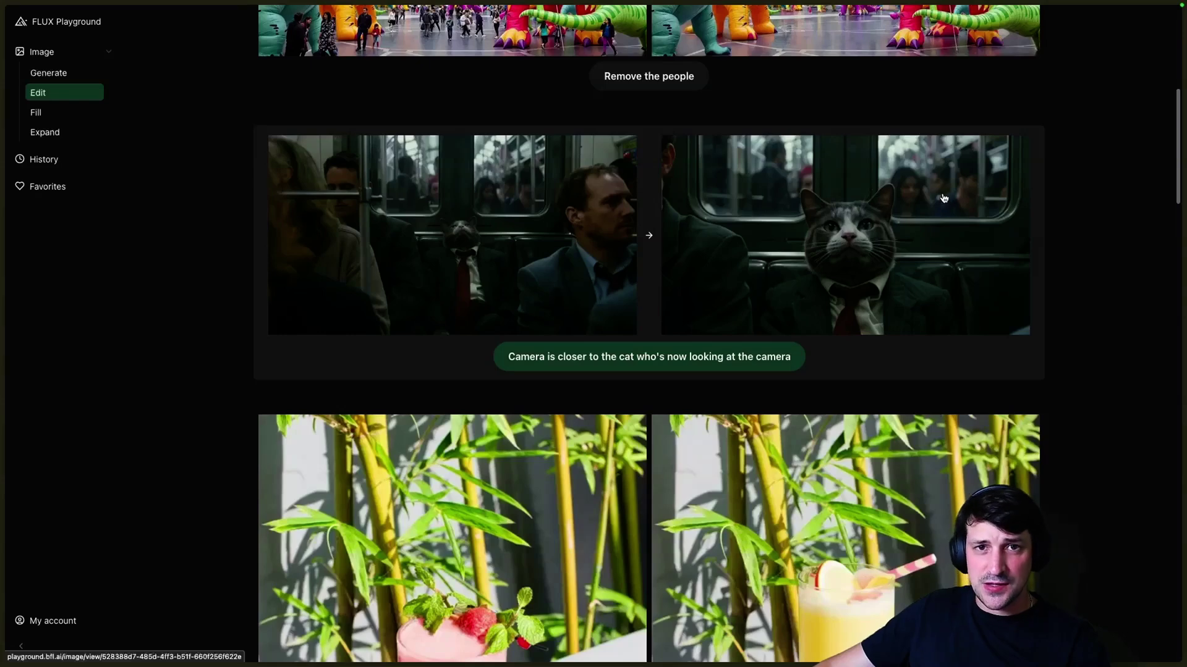
scroll(915, 231, "down", 6)
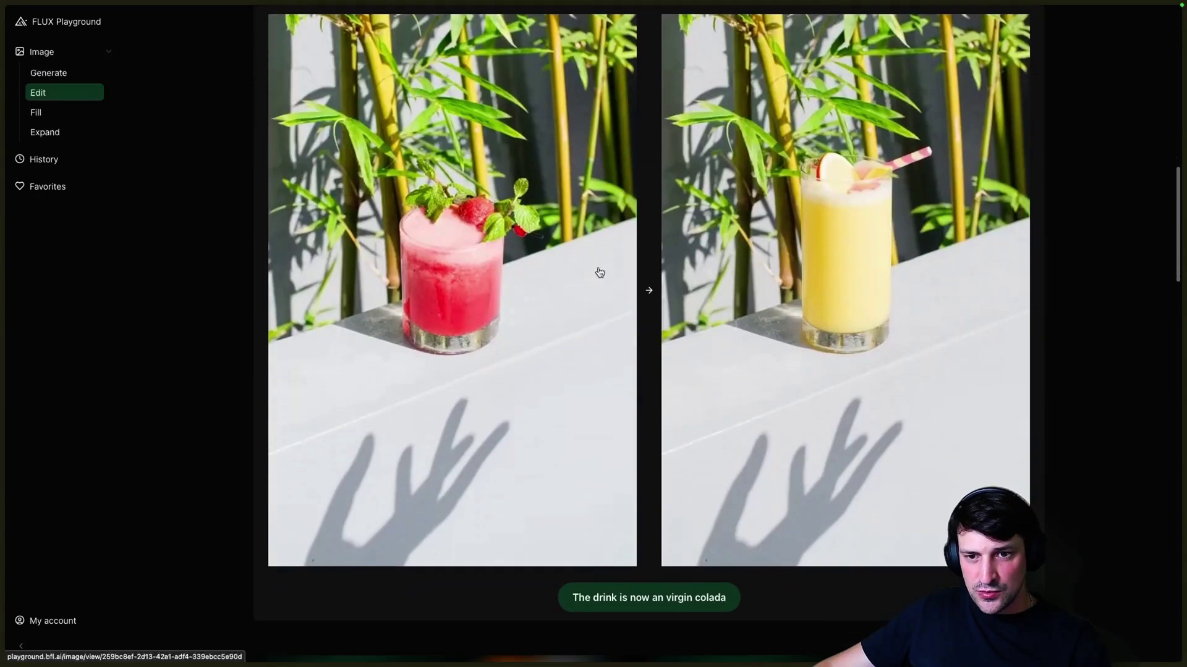
scroll(832, 288, "up", 1)
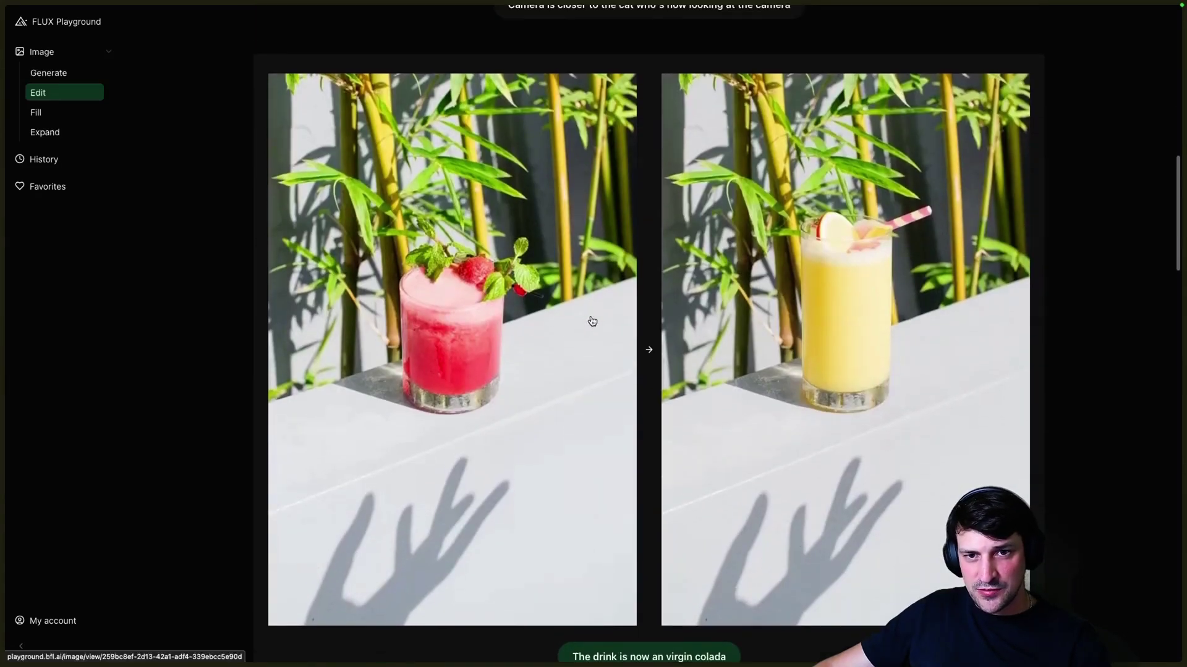
scroll(825, 335, "down", 9)
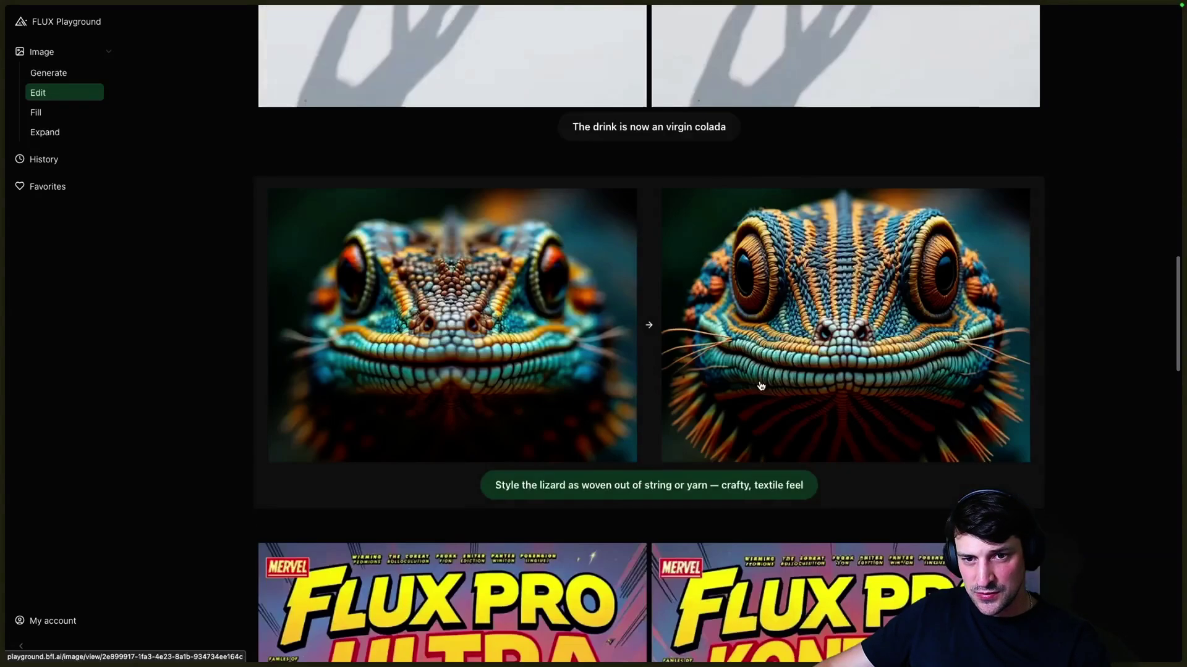
scroll(789, 339, "up", 6)
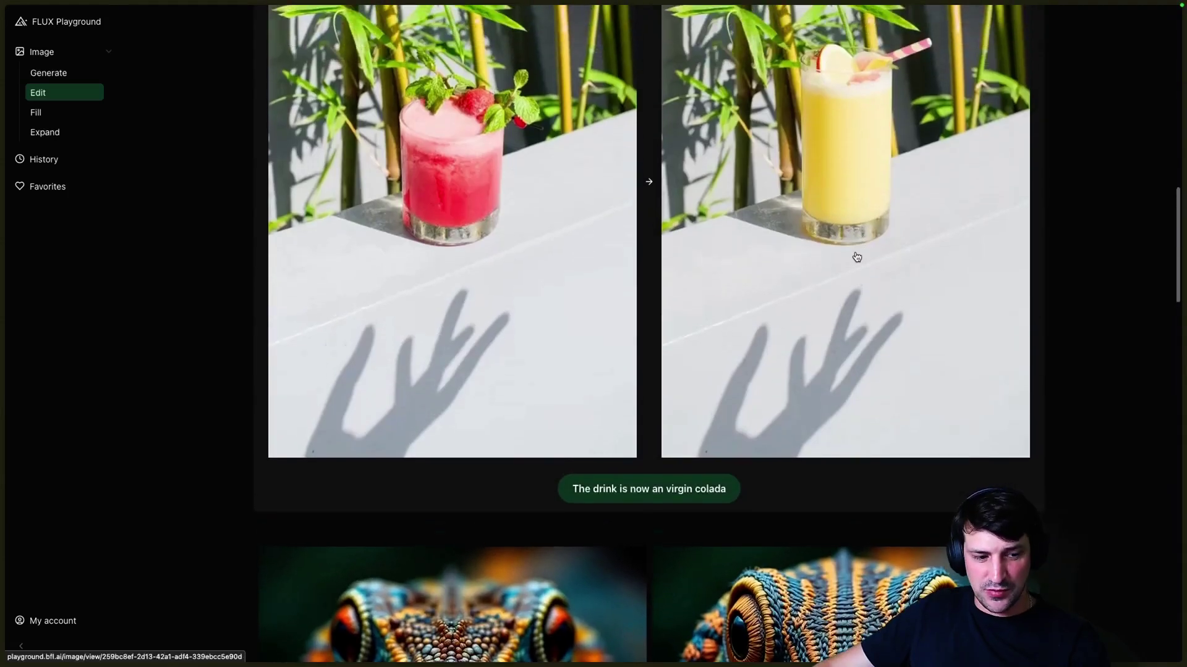
scroll(855, 254, "down", 5)
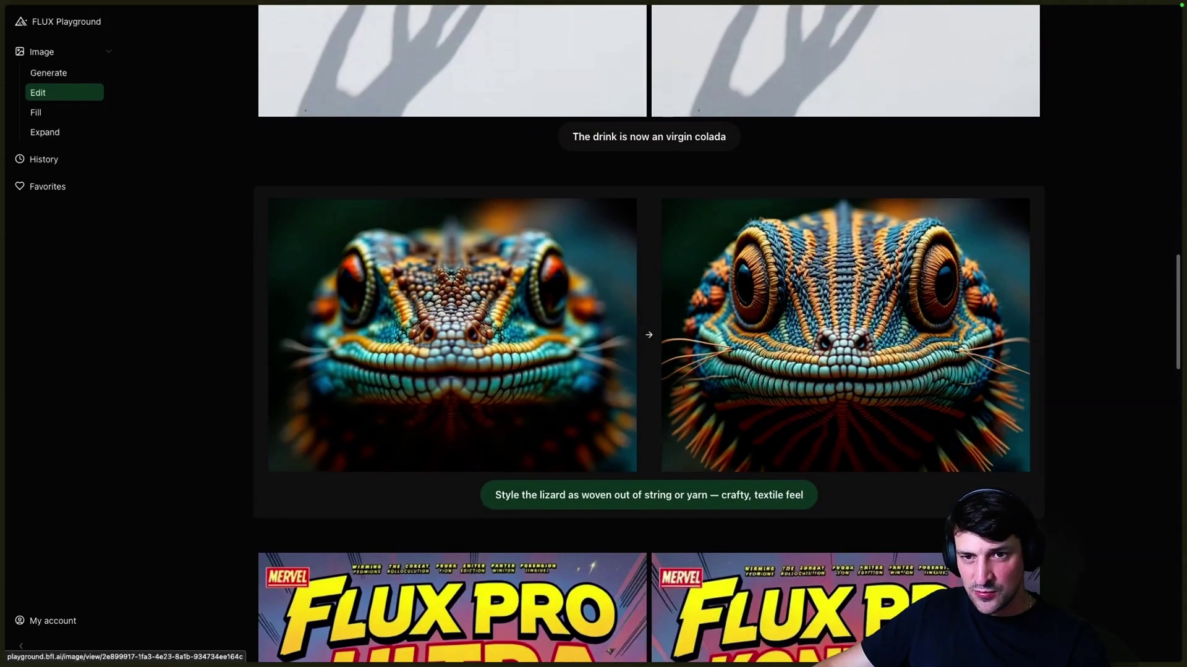
scroll(548, 426, "down", 1)
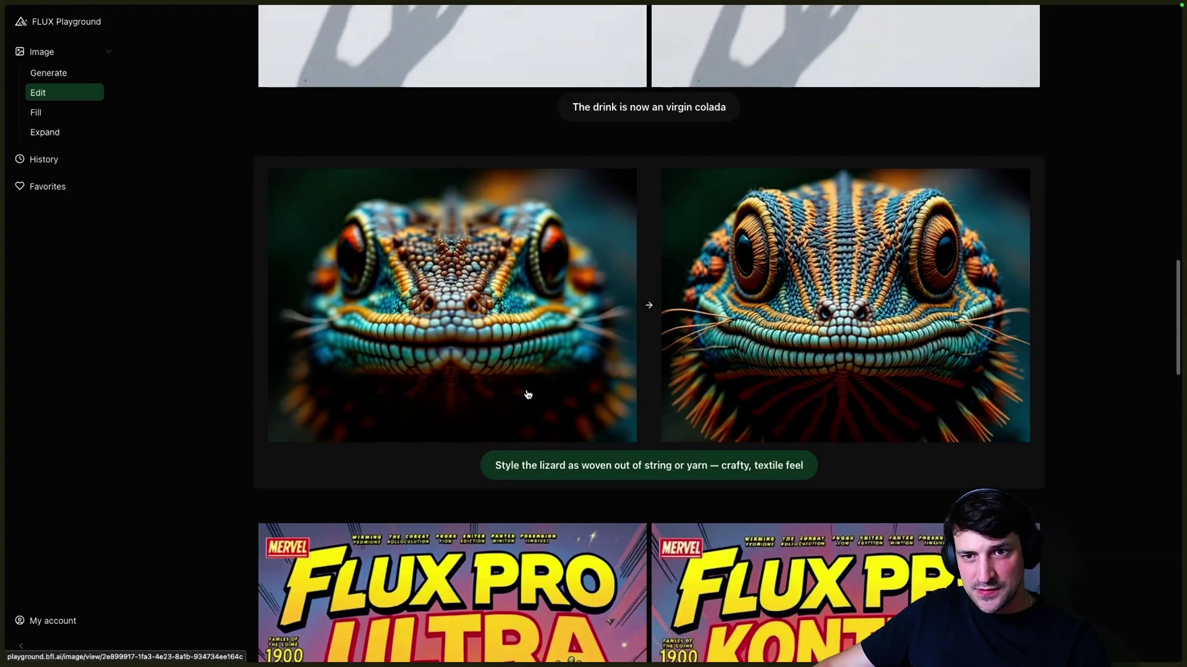
scroll(538, 385, "down", 1)
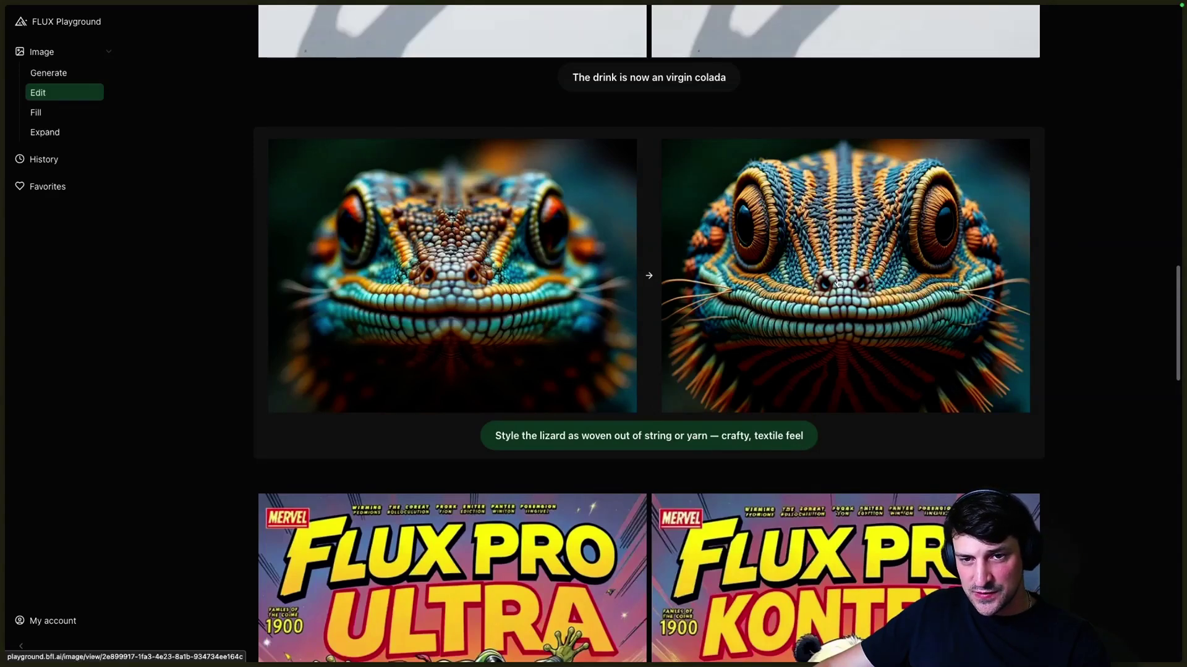
- Examine the edit examples of the frog-to-panda comic cover, the strolling beach ball, the orange umbrella and the "joy" to "BFL" lettering
scroll(912, 254, "down", 7)
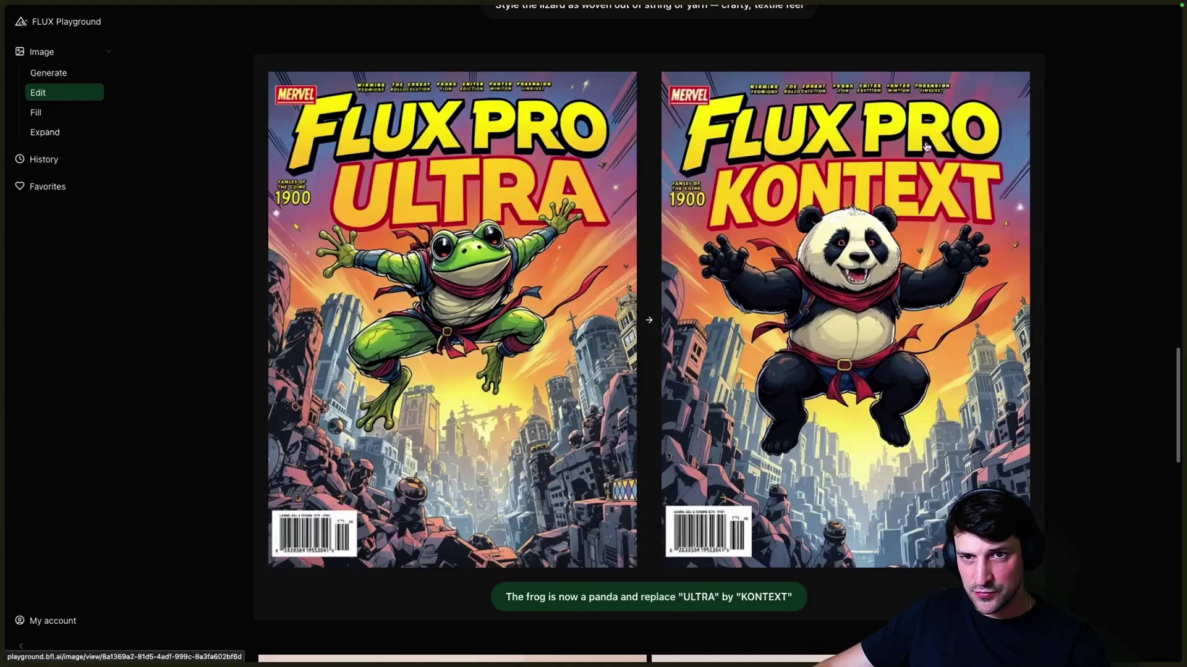
scroll(832, 330, "down", 4)
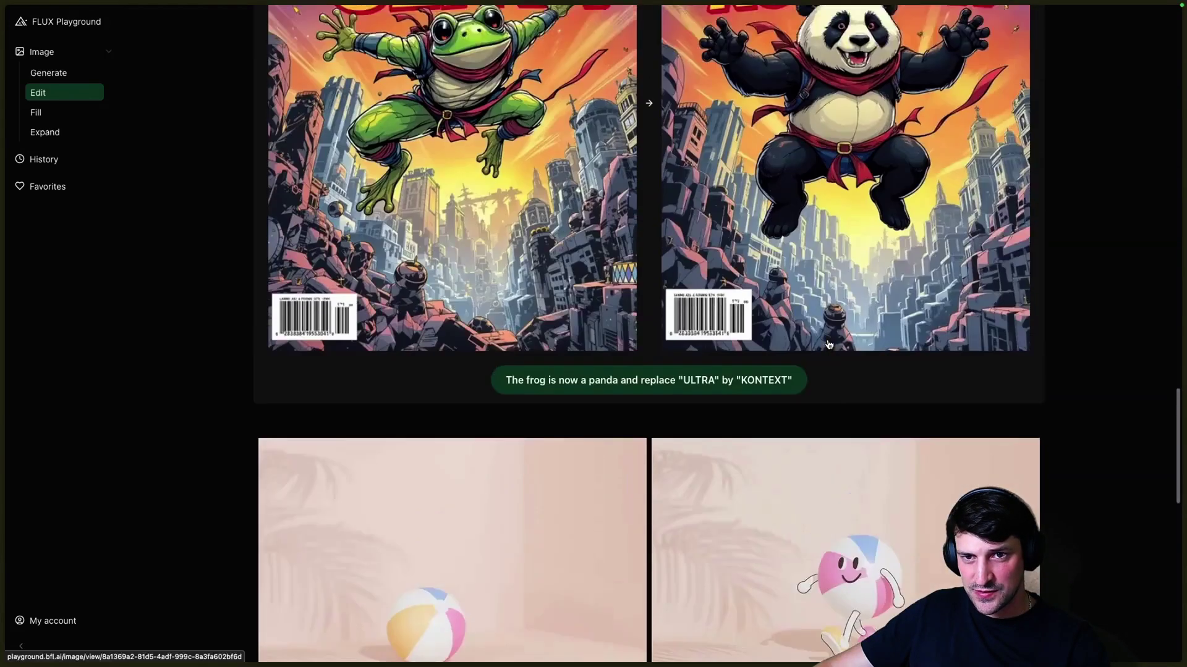
scroll(829, 345, "up", 3)
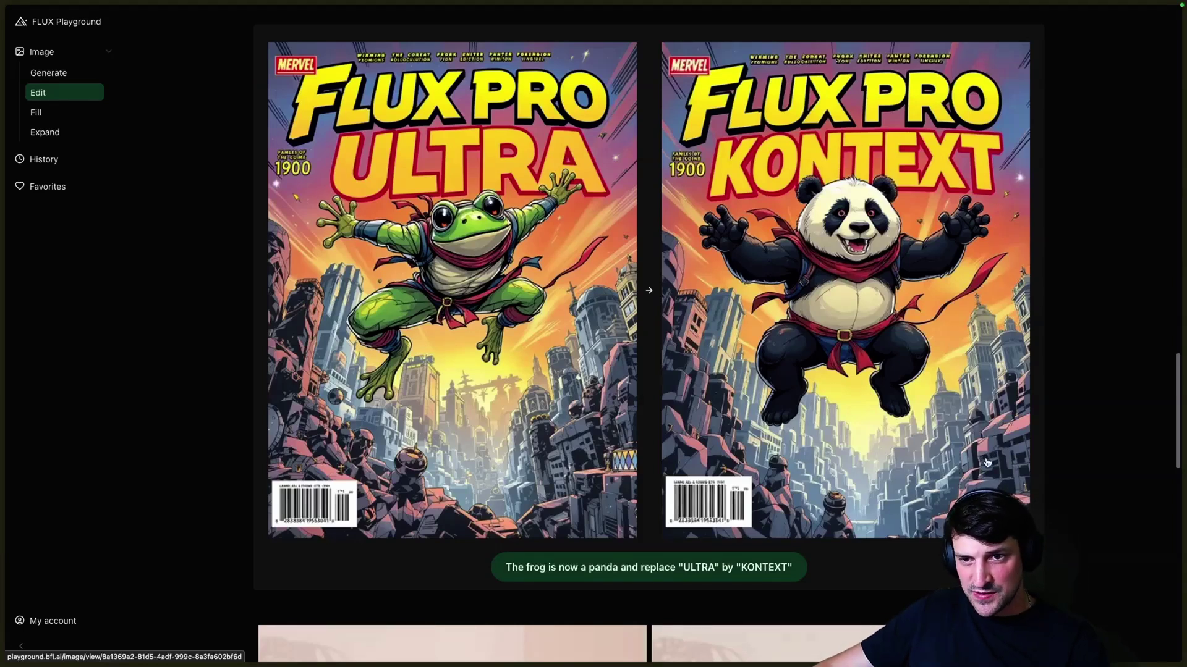
scroll(752, 440, "down", 9)
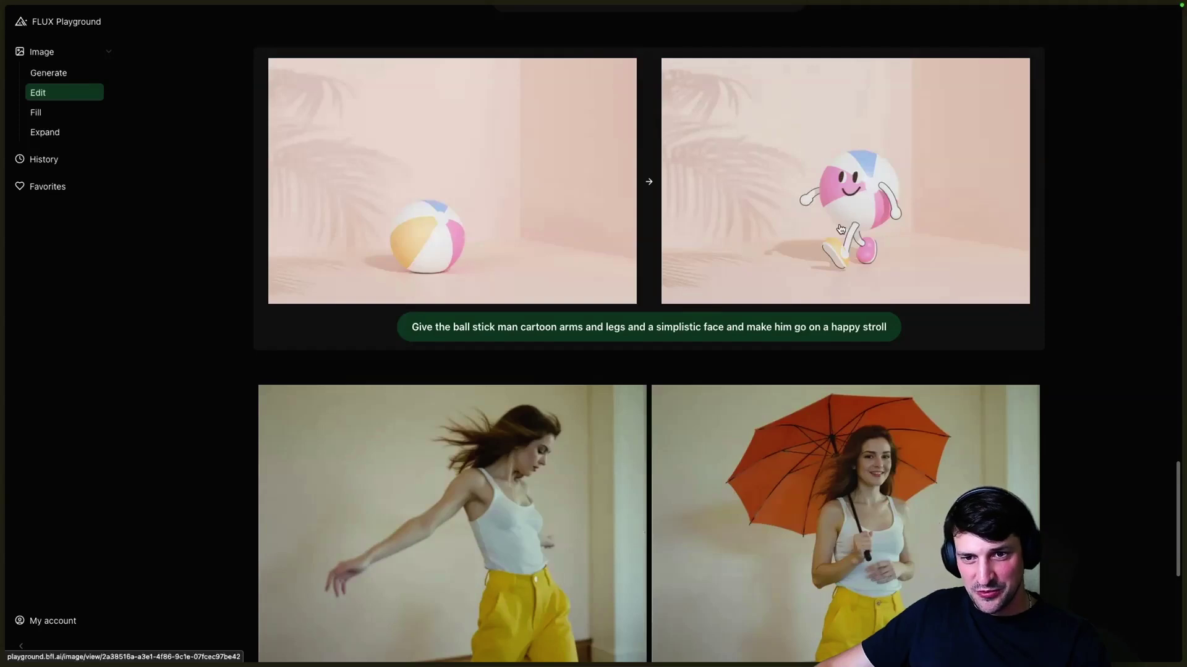
scroll(842, 230, "down", 5)
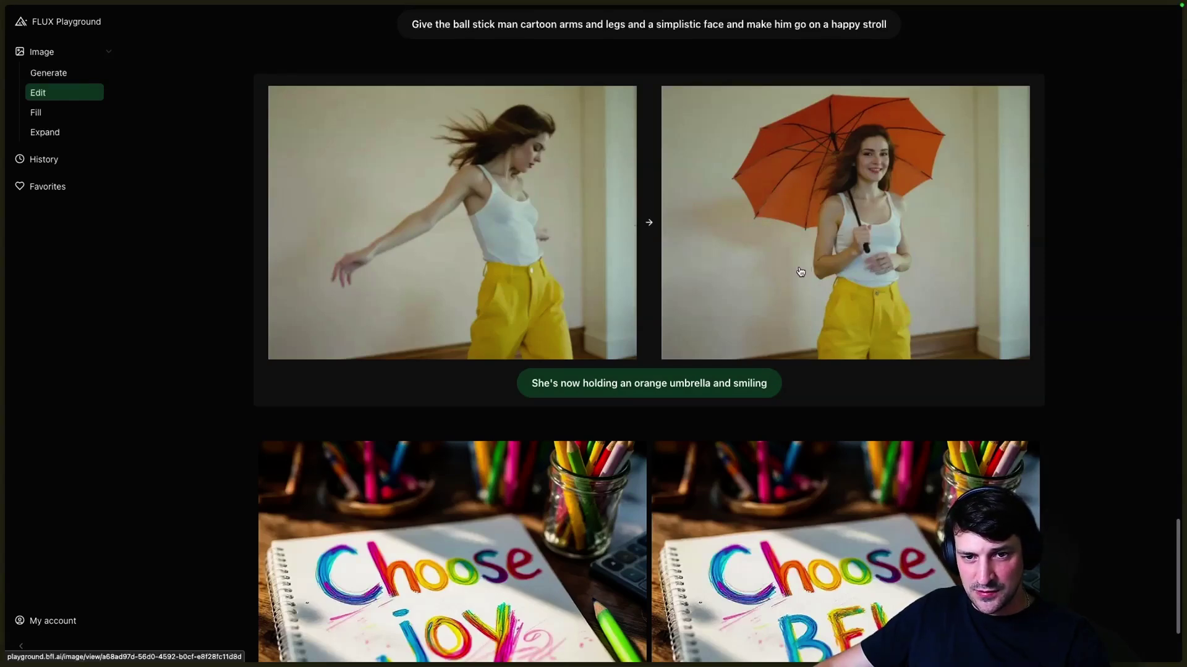
scroll(801, 272, "down", 2)
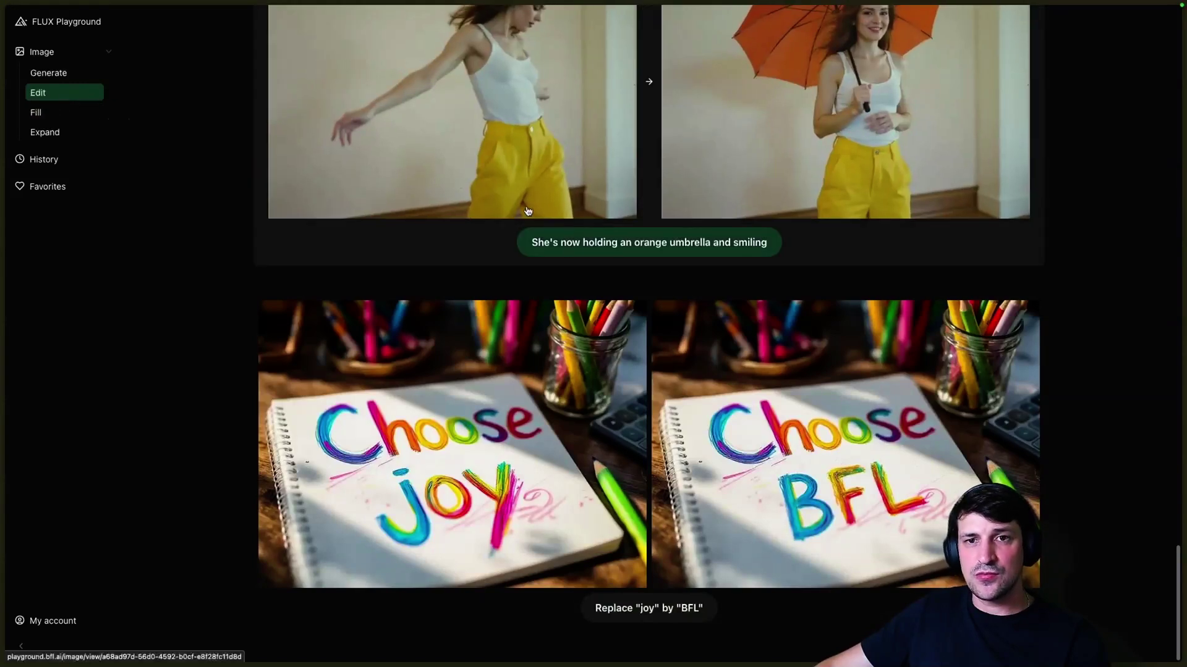
- Glance at the Fill page, then load the generated portrait JPG from Downloads into the Expand tool
left_click(78, 112)
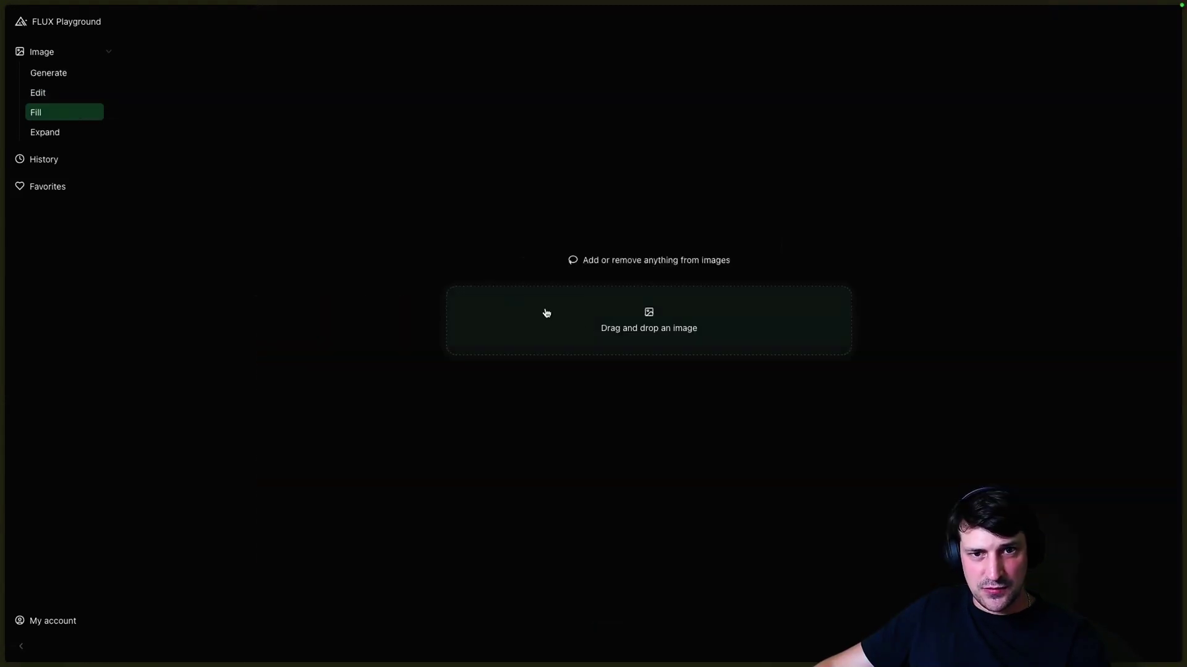
left_click(56, 133)
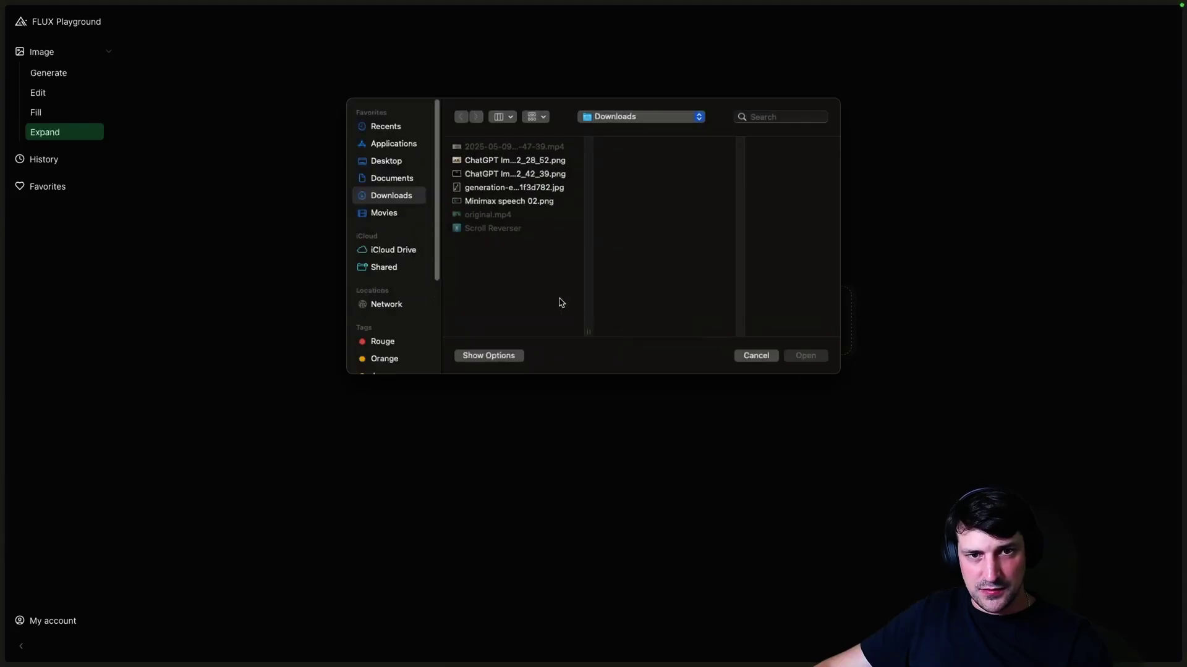
left_click(491, 201)
left_click(523, 189)
left_click(534, 176)
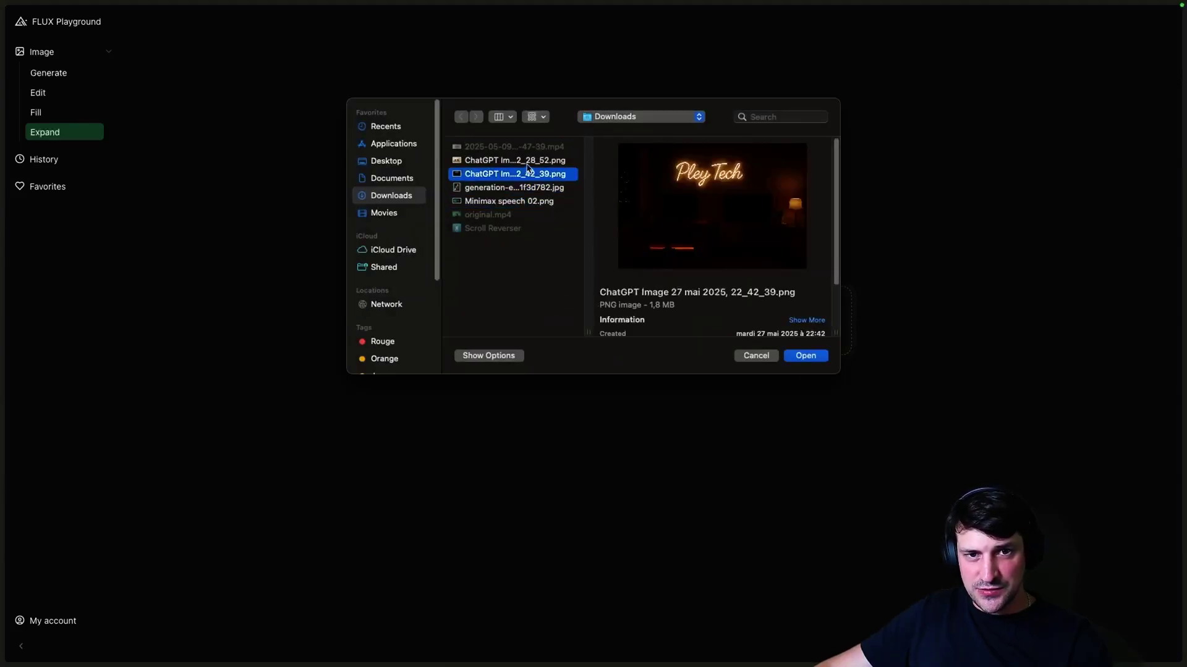
left_click(502, 189)
left_click(803, 357)
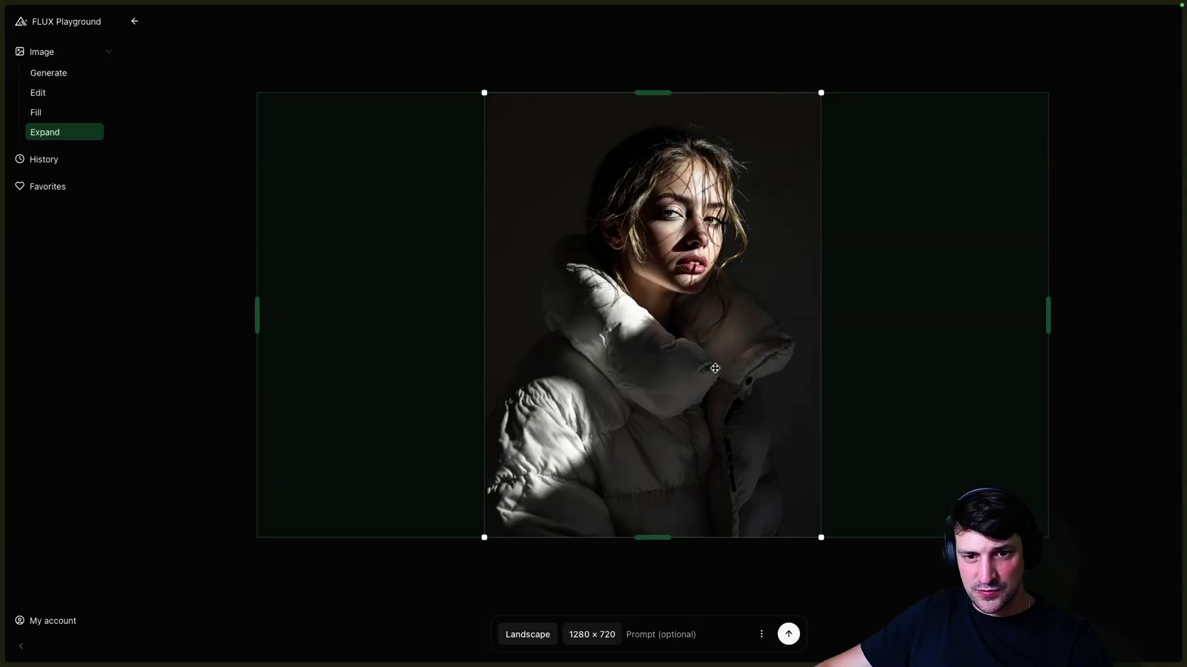
- Expand the portrait to the 1280 × 720 landscape format without a prompt and check the account's remaining credits
left_click(597, 641)
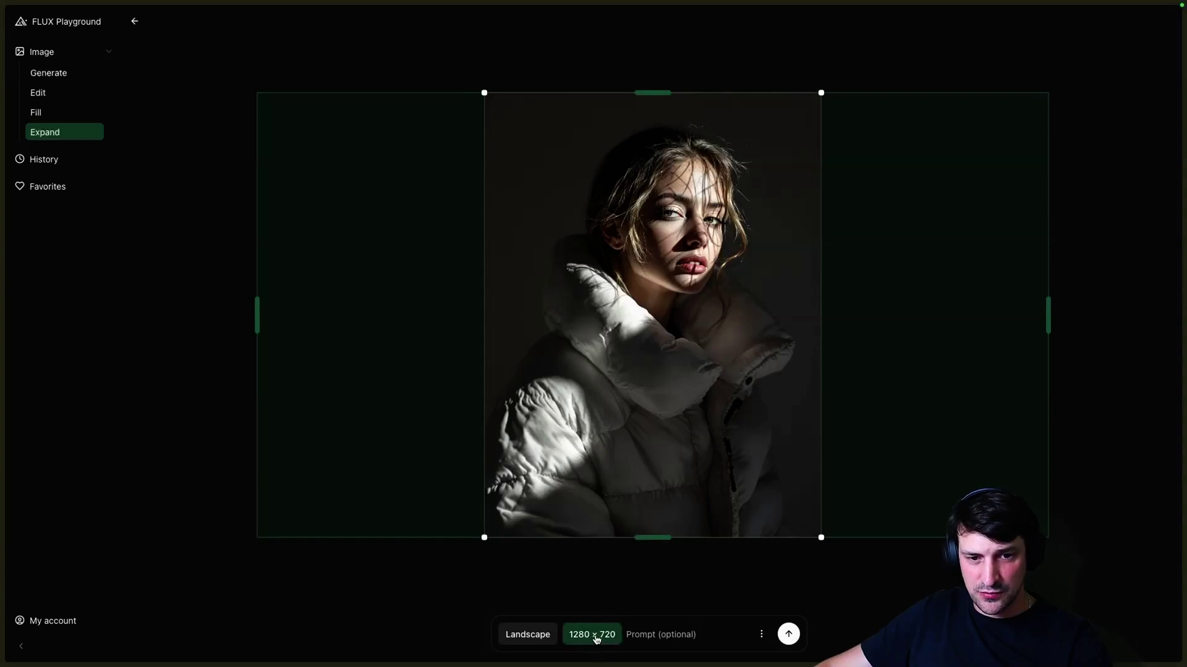
left_click(788, 634)
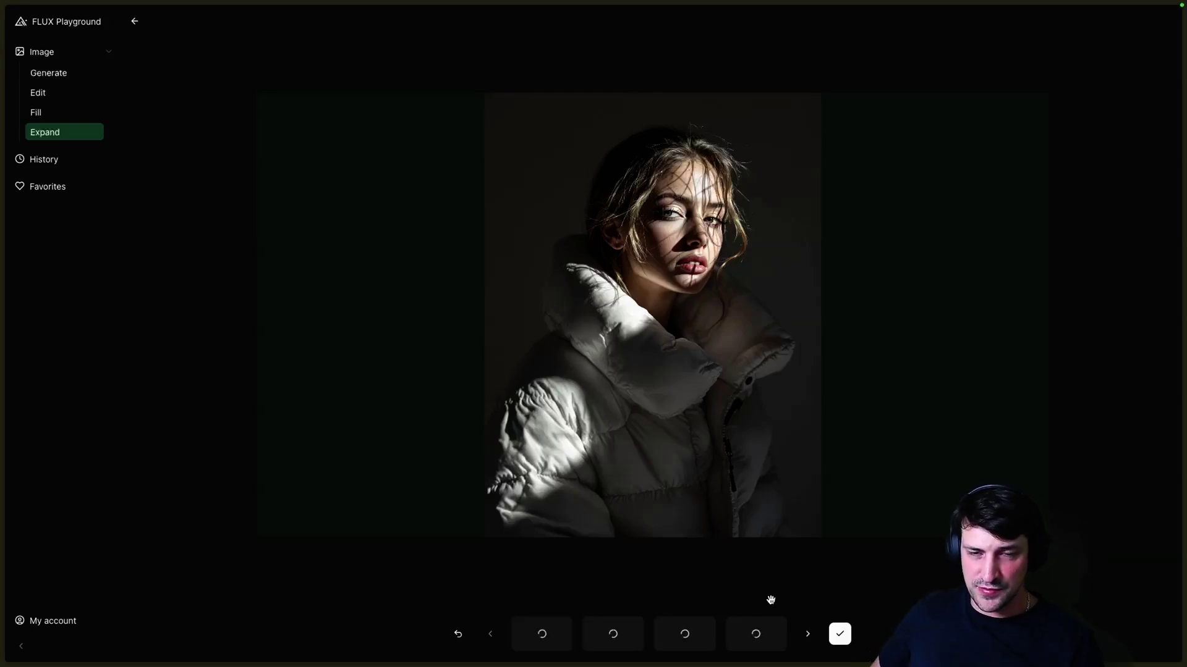
left_click(37, 621)
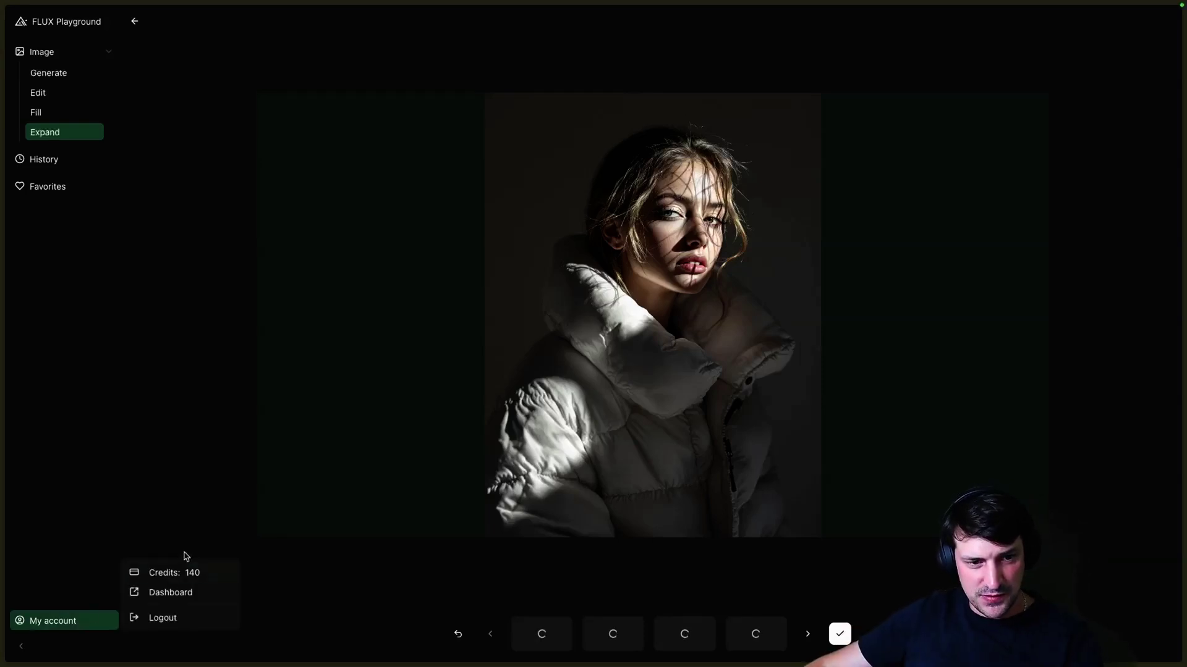
left_click(79, 628)
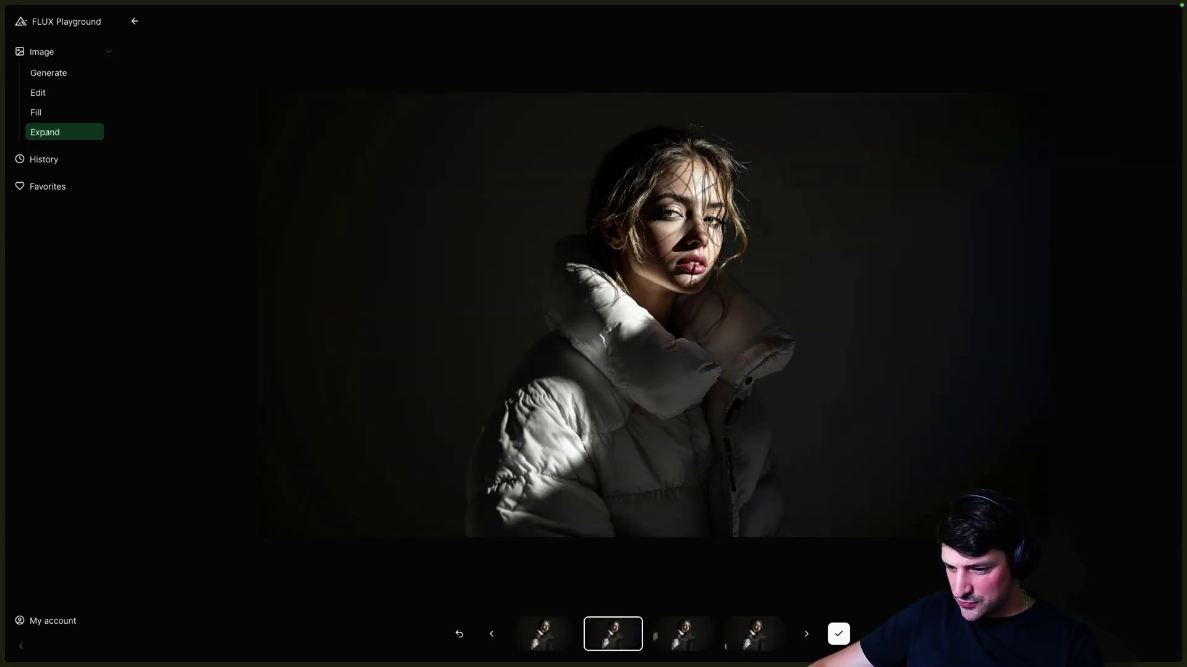
- Compare the expanded portrait variants, going through to the last one and back to the first
left_click(684, 635)
key("Right")
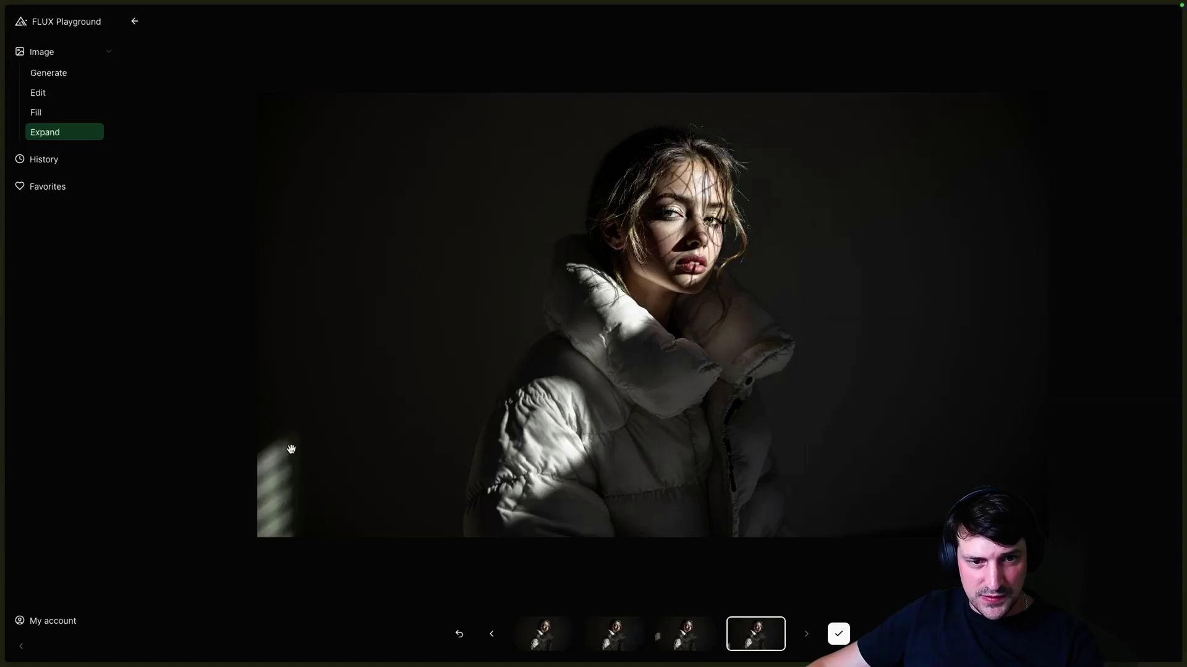
key("Left")
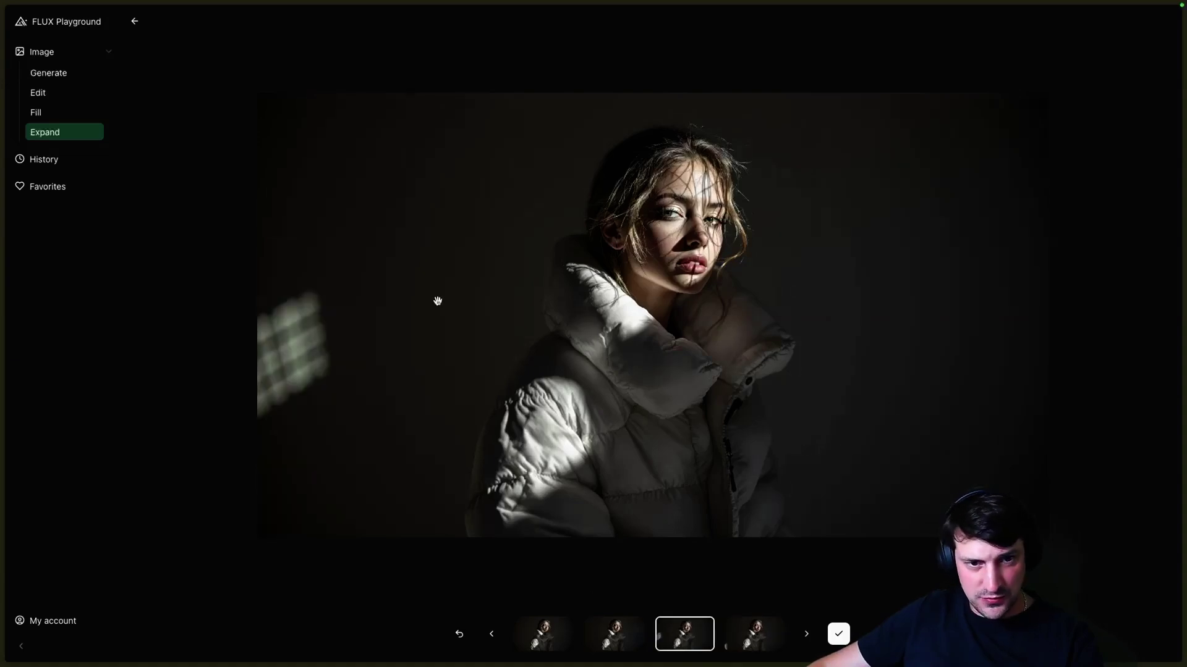
key("Left")
key("Left")
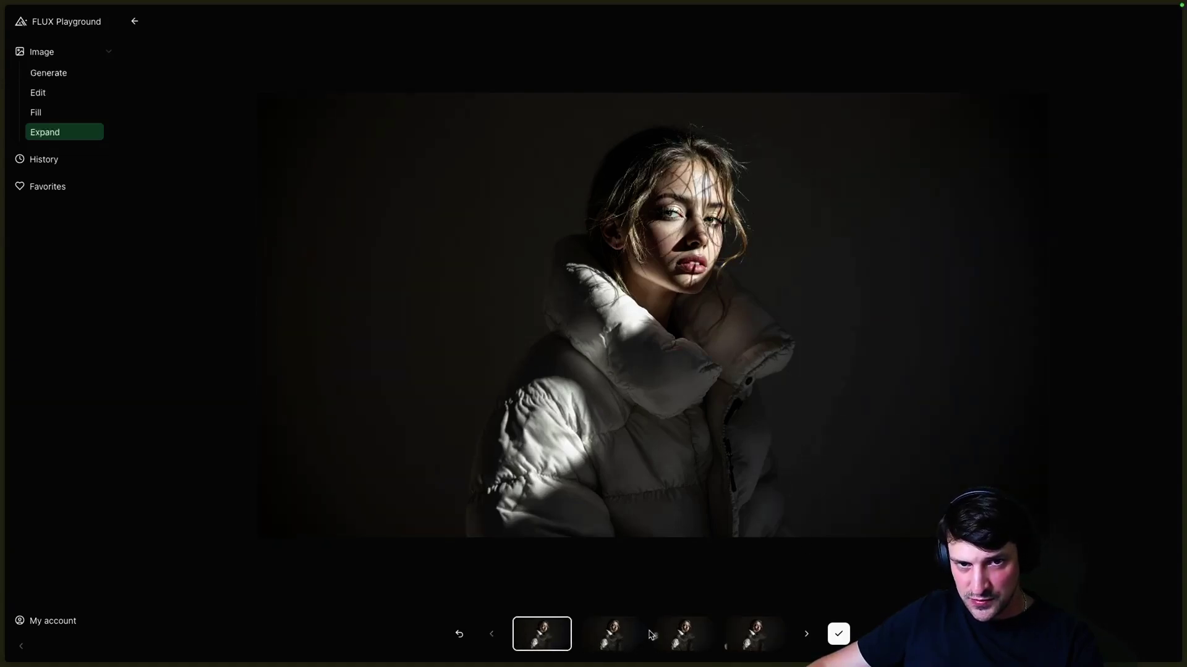
- Review all the expanded portrait variants once more, ending on the first one
key("Right")
key("Right")
key("Right")
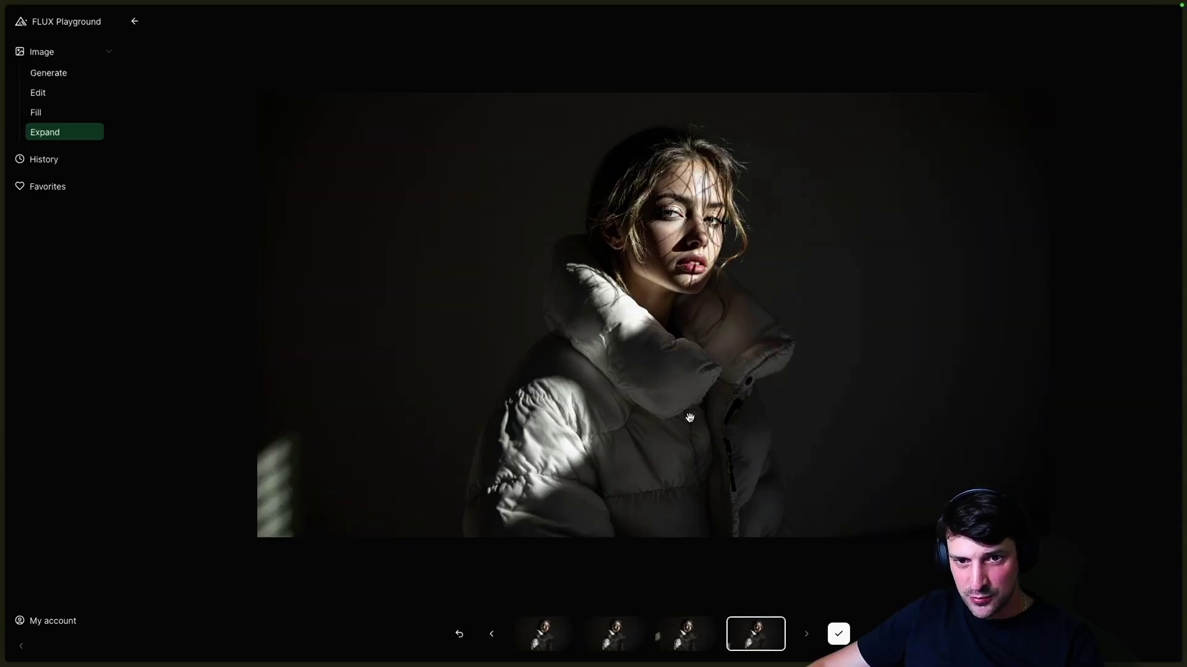
key("Left")
key("Left")
key("Left")
key("Right")
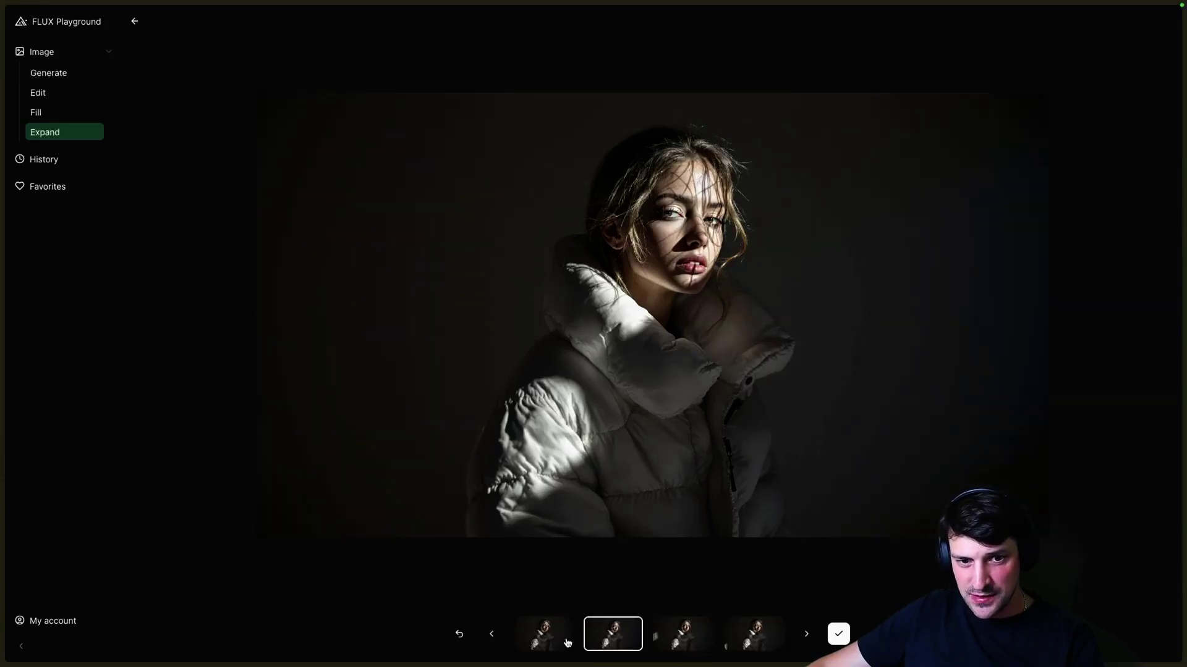
left_click(567, 643)
- Leave the expansion result and load "Minimax speech 02.png" from Downloads into the Fill tool
left_click(460, 634)
left_click(57, 127)
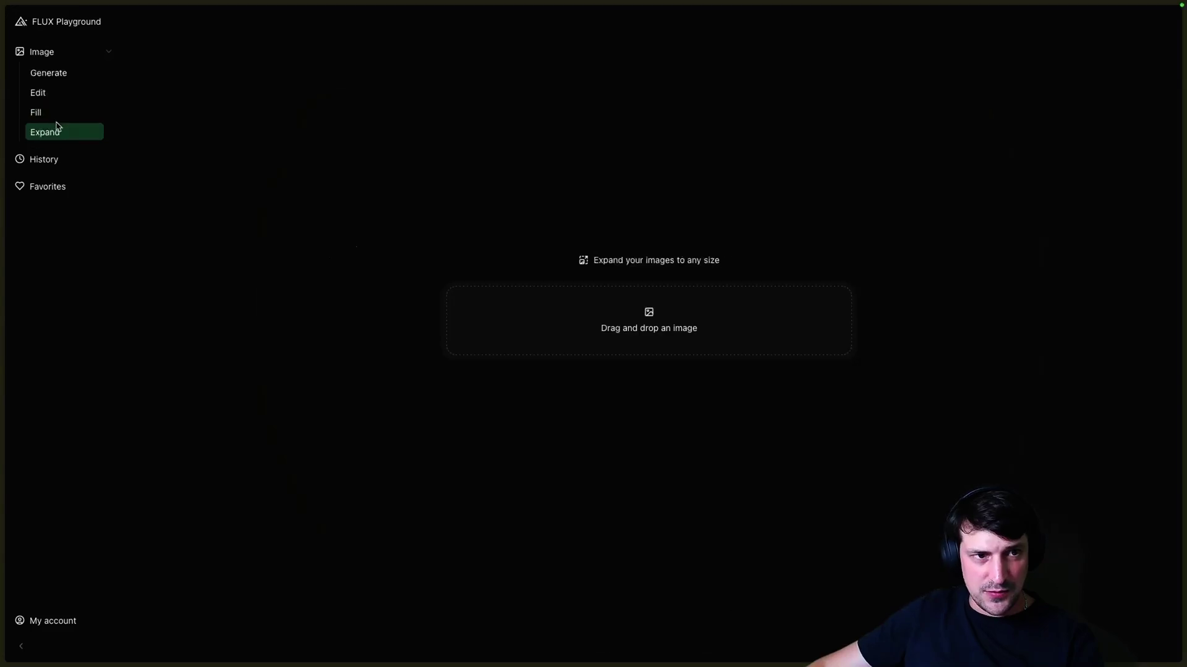
left_click(37, 113)
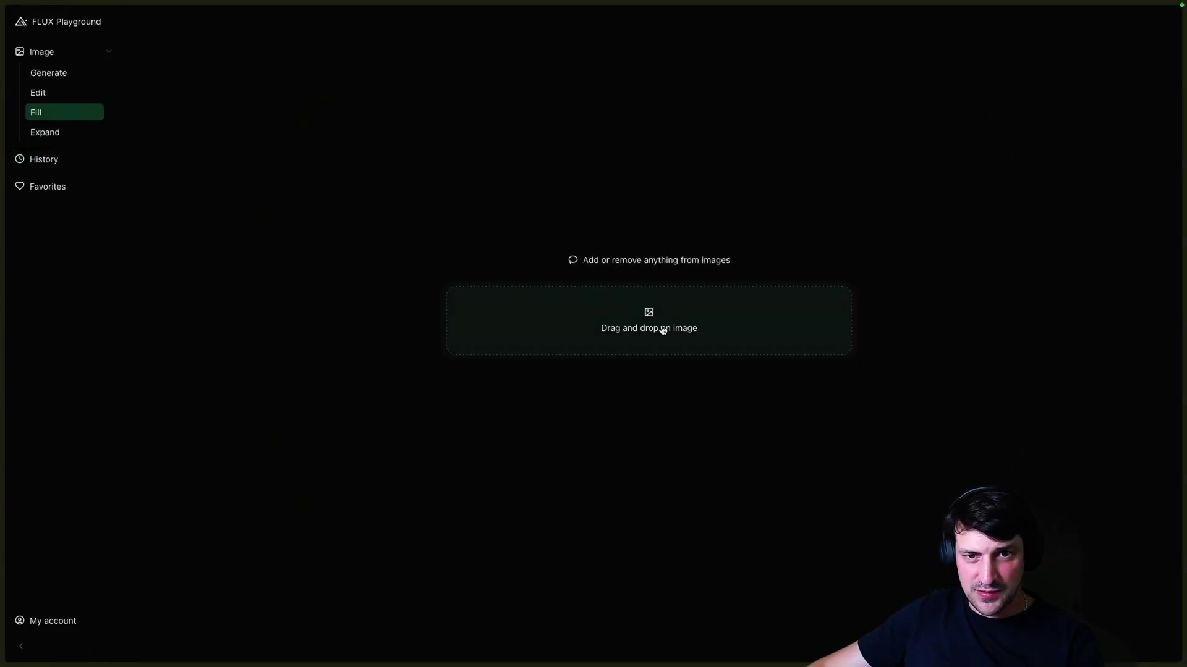
left_click_drag(610, 260, 729, 261)
left_click(578, 267)
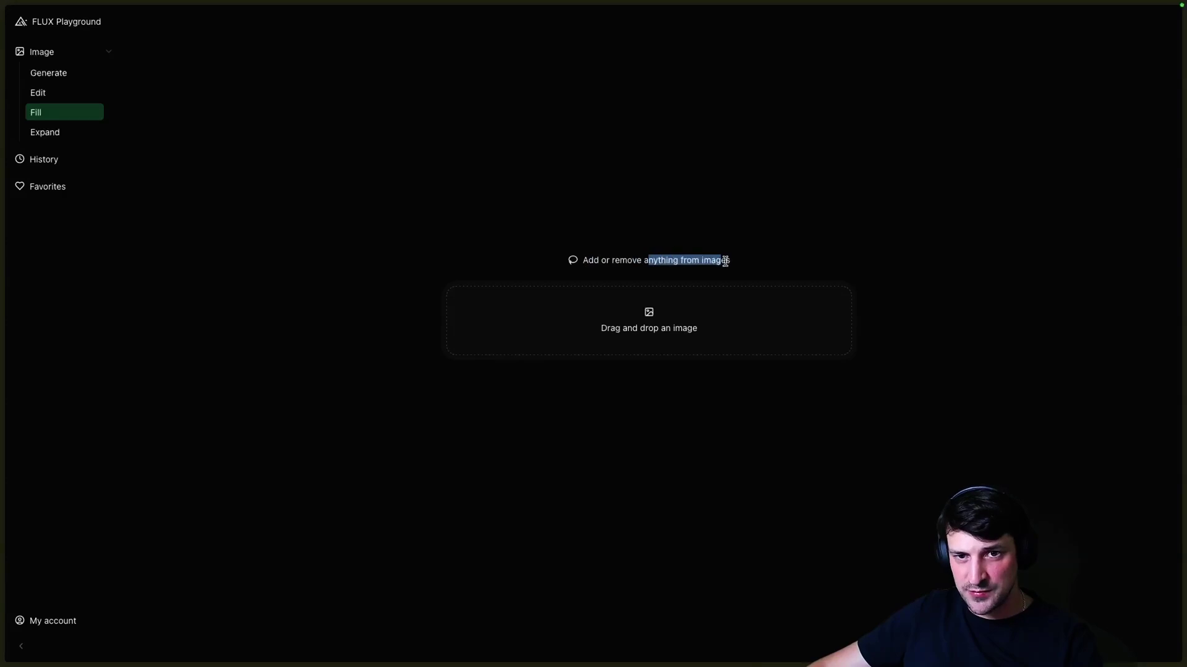
left_click(723, 262)
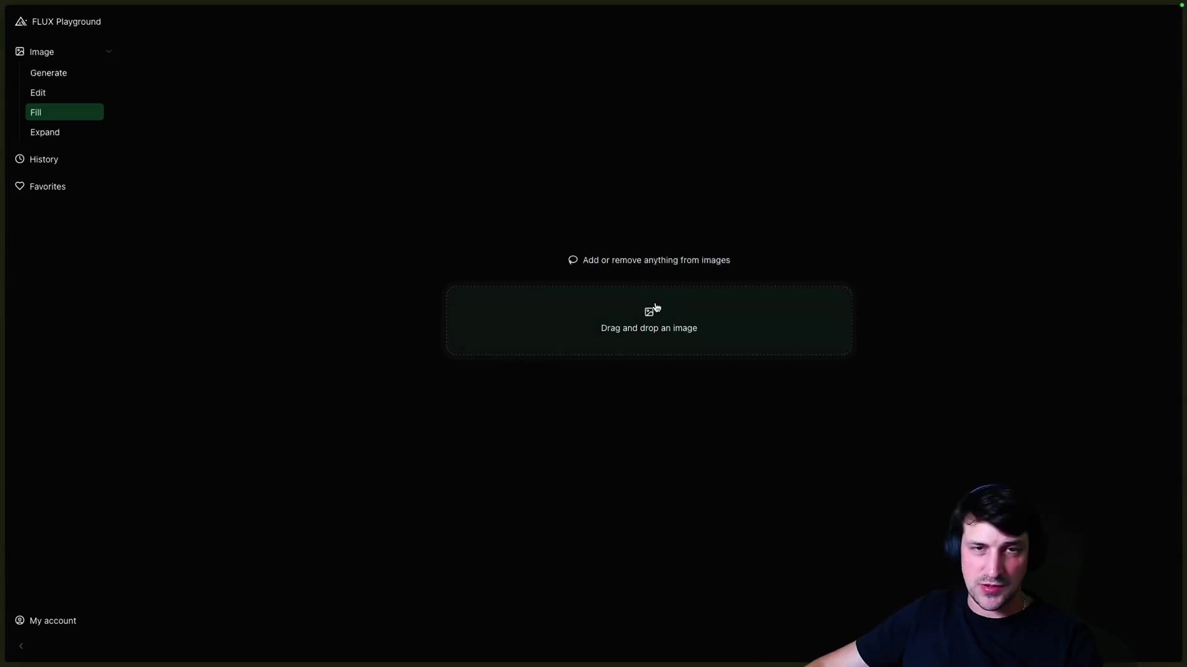
left_click(540, 302)
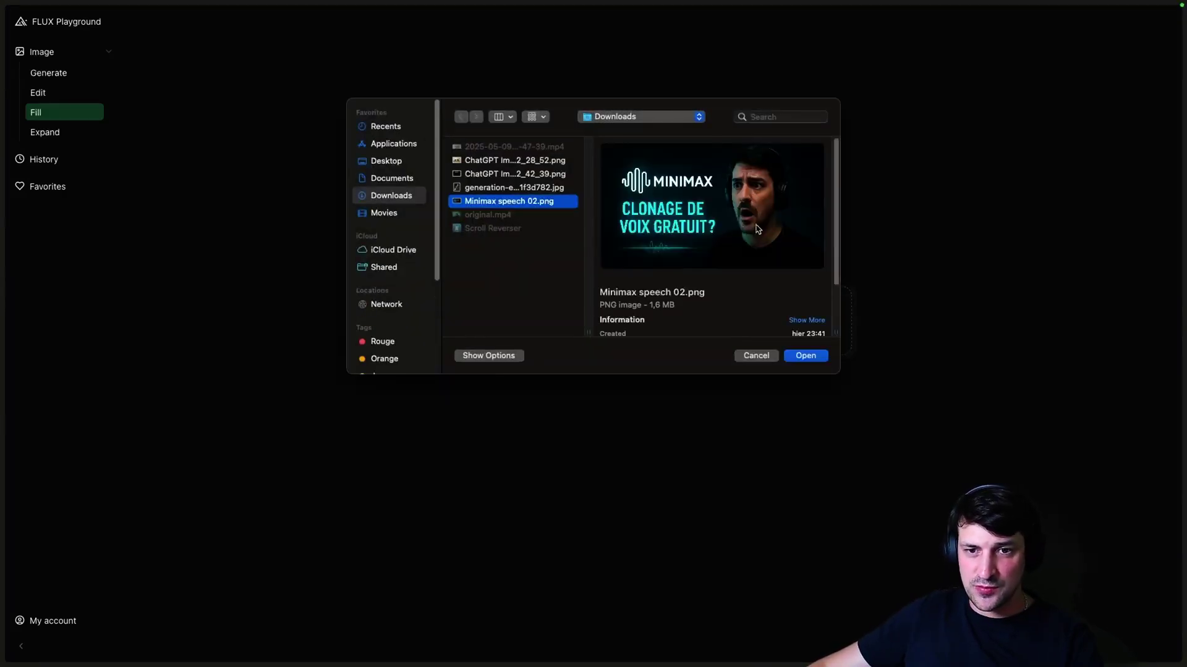
left_click(807, 356)
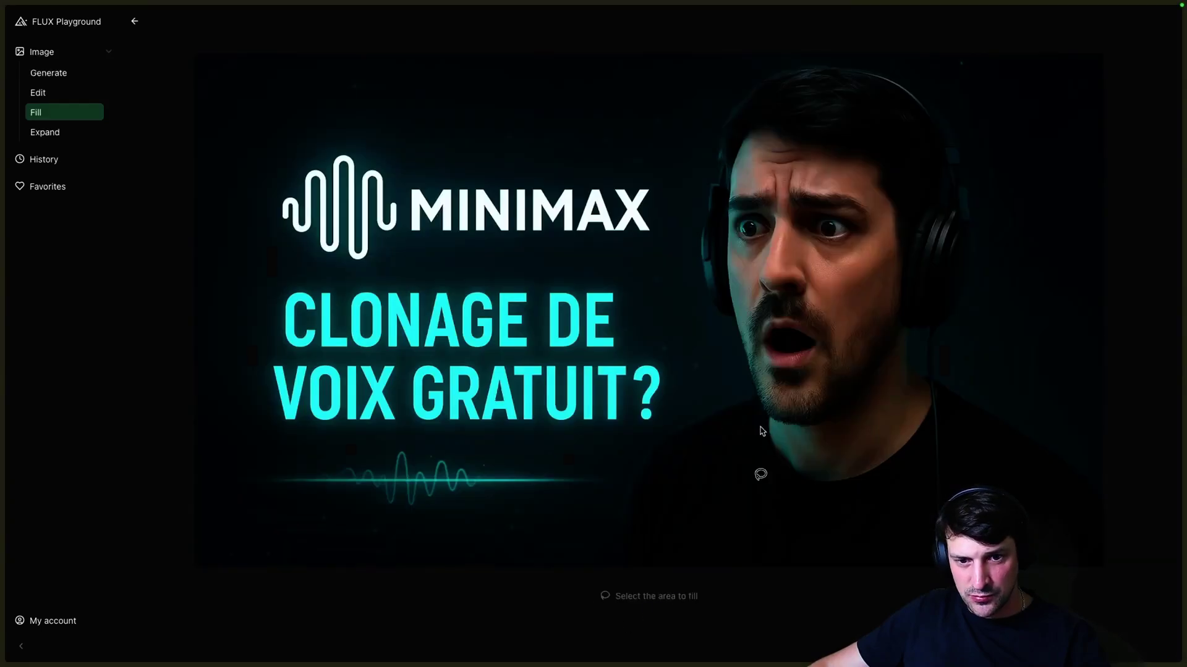
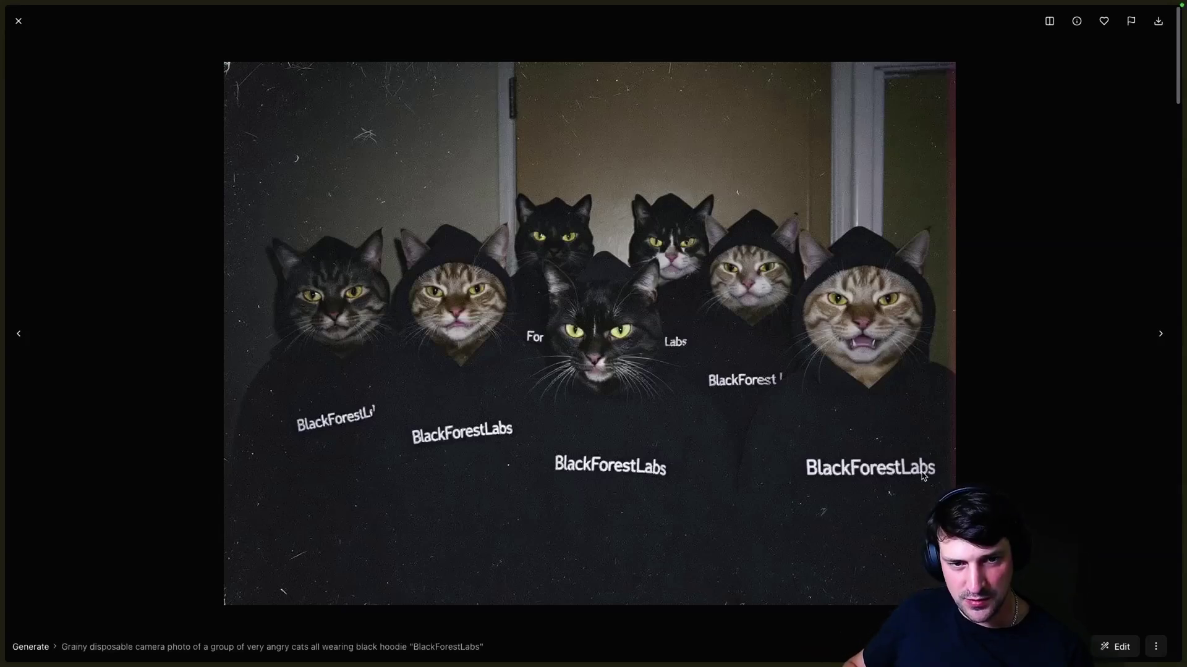
- View the generation examples of the onsen anime poster and the puff-jacket model, and browse the example gallery
key("Right")
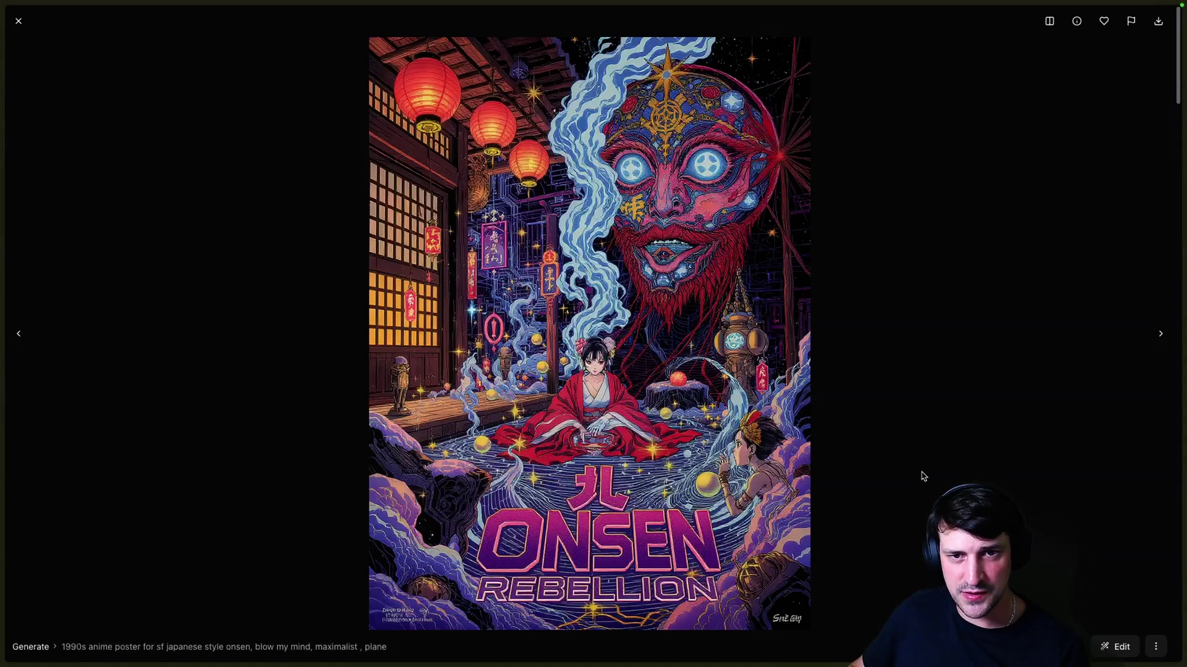
key("Right")
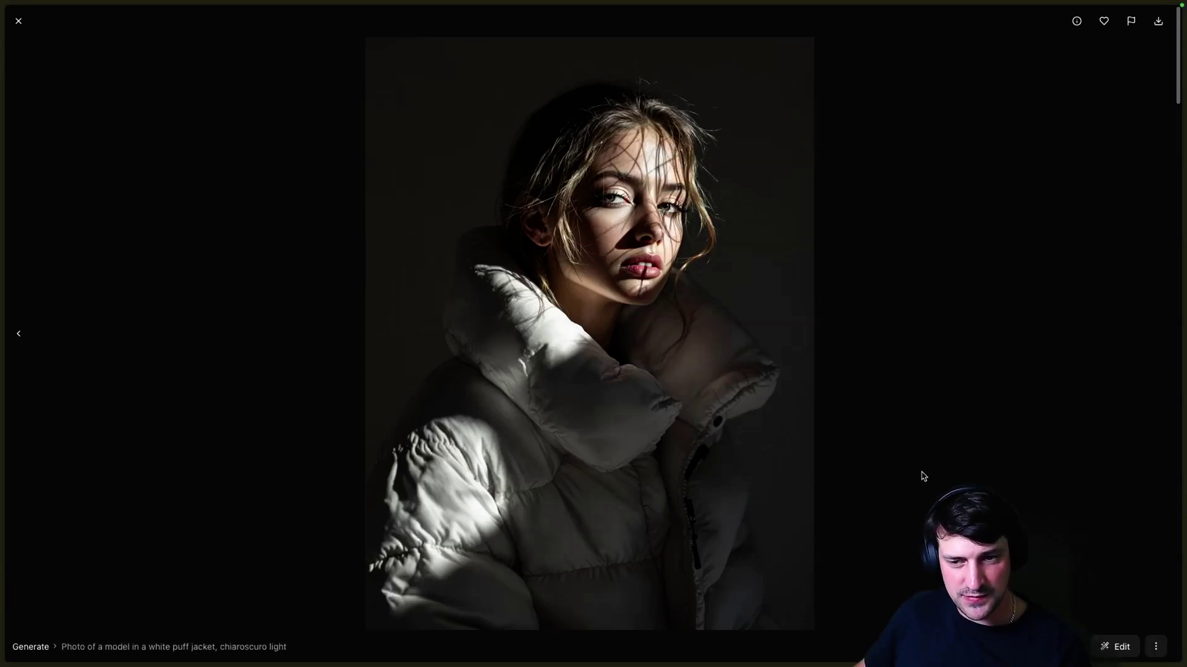
left_click(90, 73)
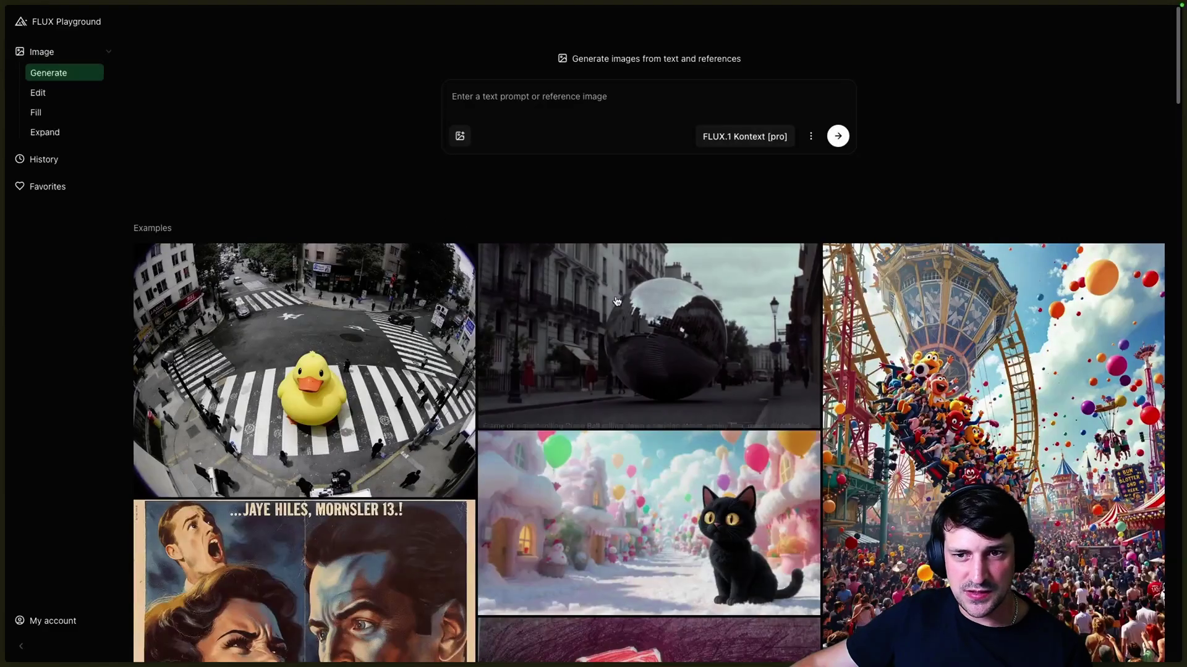
scroll(616, 301, "down", 8)
scroll(599, 248, "up", 8)
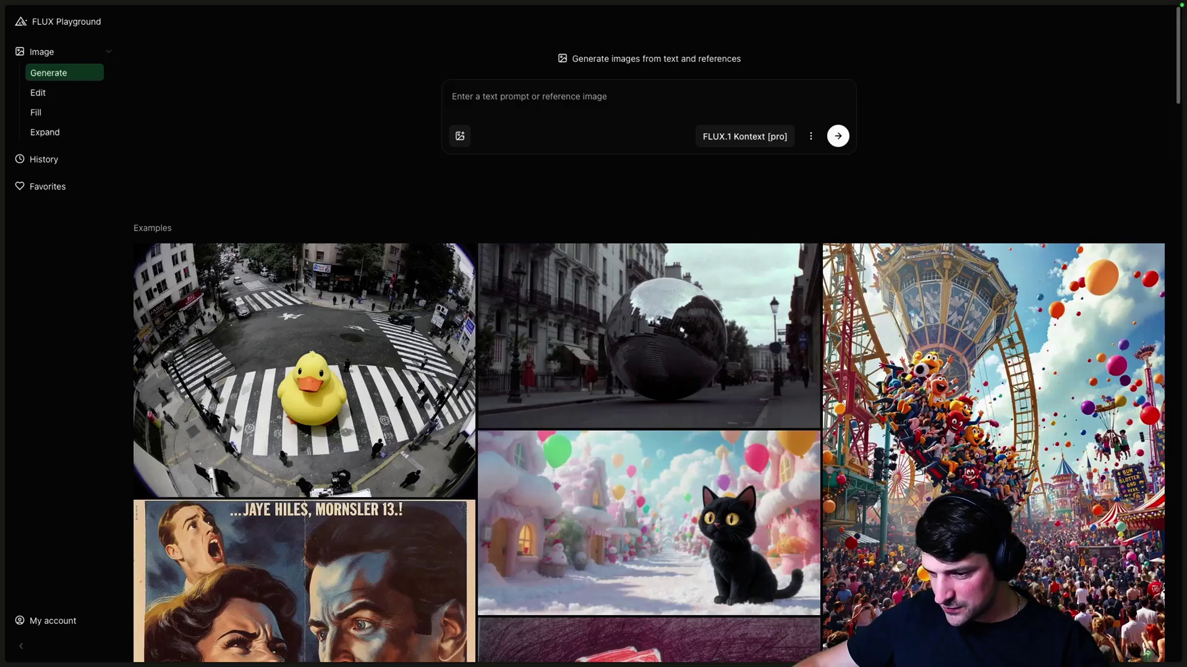
- Generate images with FLUX.1 Kontext [max] from a French prompt for a photorealistic, disposable-camera-style Mario in dark alleys holding a Famas ready for use
left_click(736, 145)
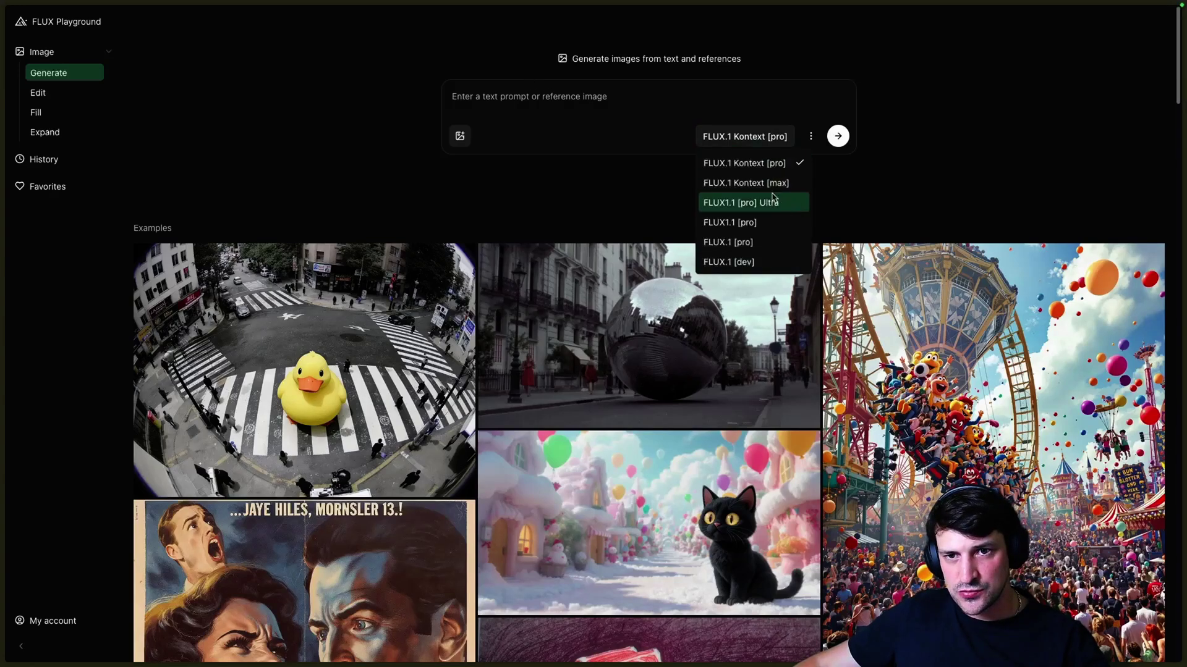
left_click(742, 180)
left_click(686, 151)
type("Réalise une image photo réaliste style appareil photo jetable du personnage Mario dans des ruelles sombres qui tient une arme de type Famas pret a s'en servir.")
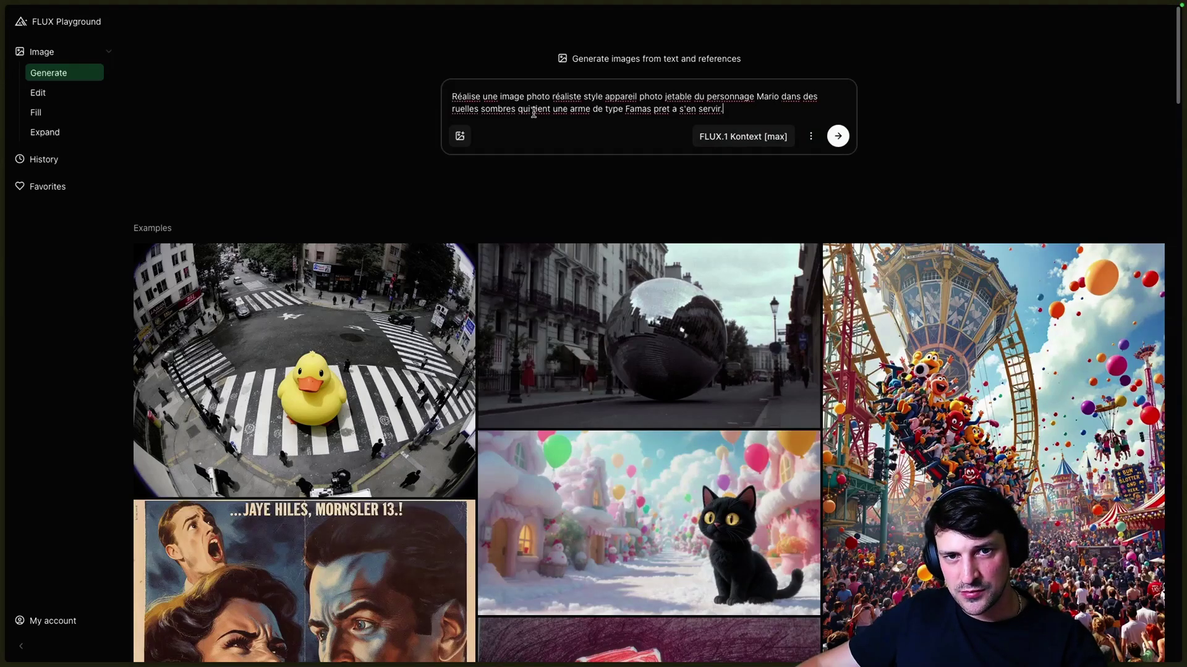
right_click(662, 106)
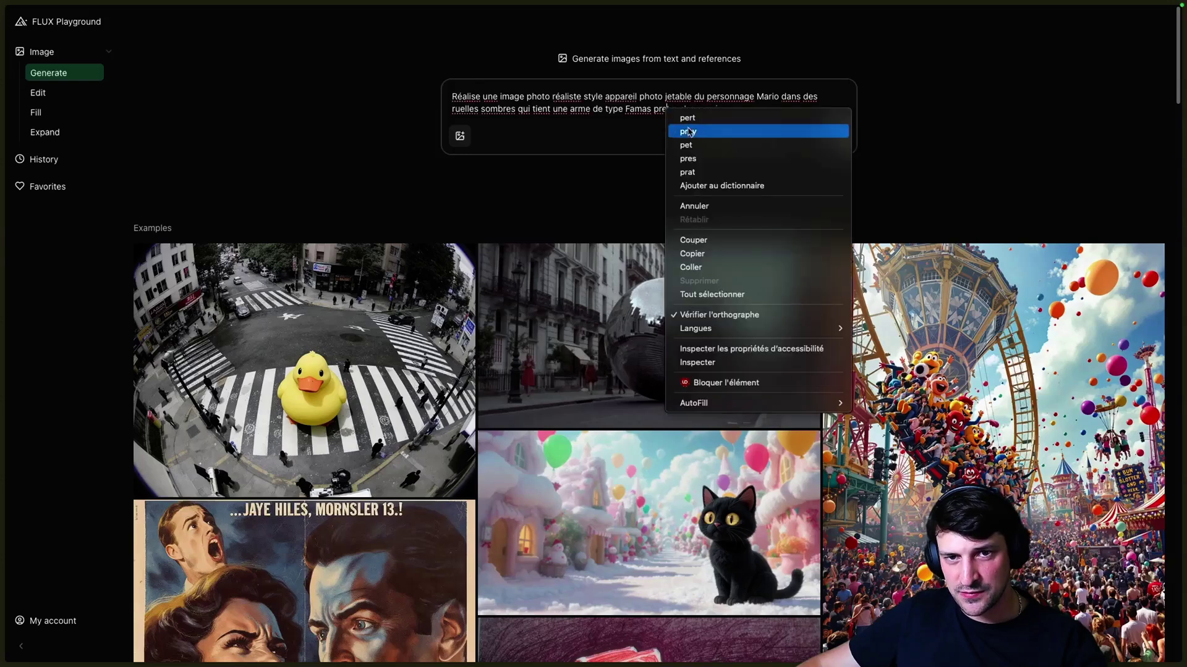
left_click(777, 122)
left_click(837, 136)
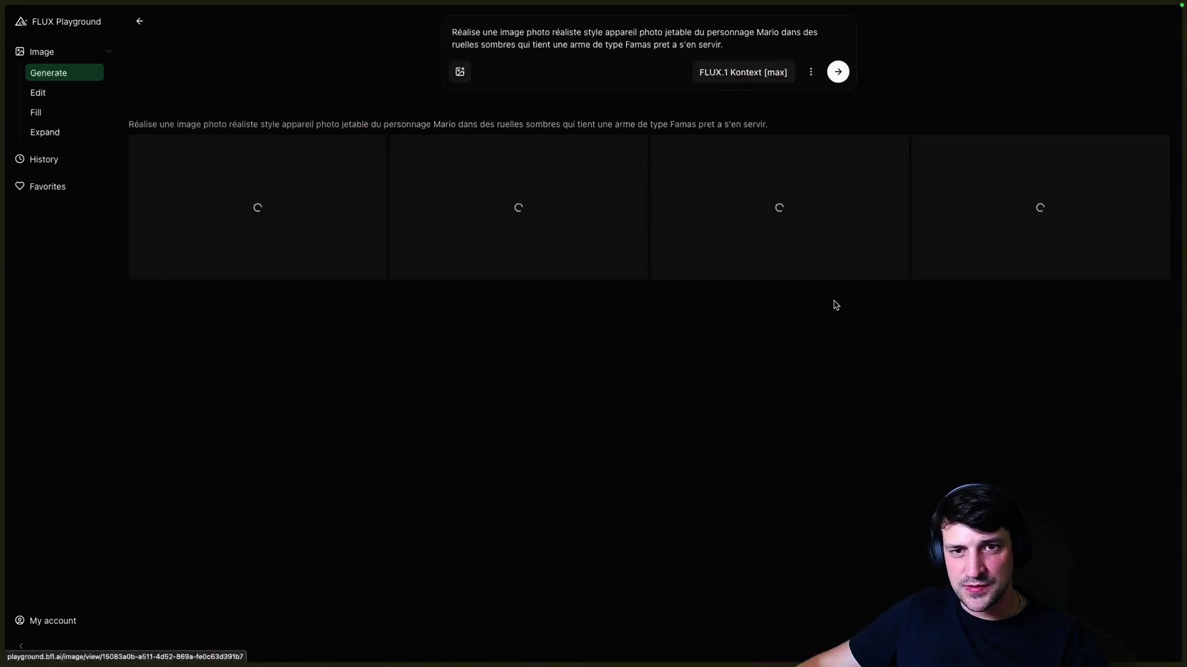
- Check the account's remaining credits and delete the two moderated results from the Mario batch
left_click(57, 621)
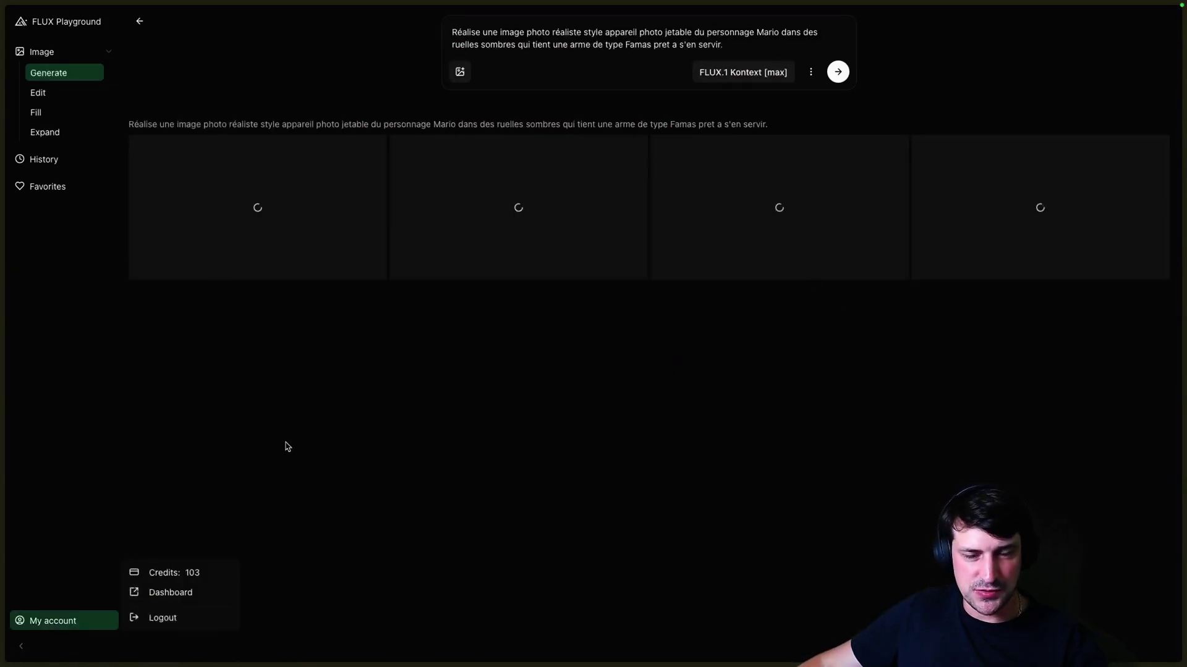
left_click(365, 433)
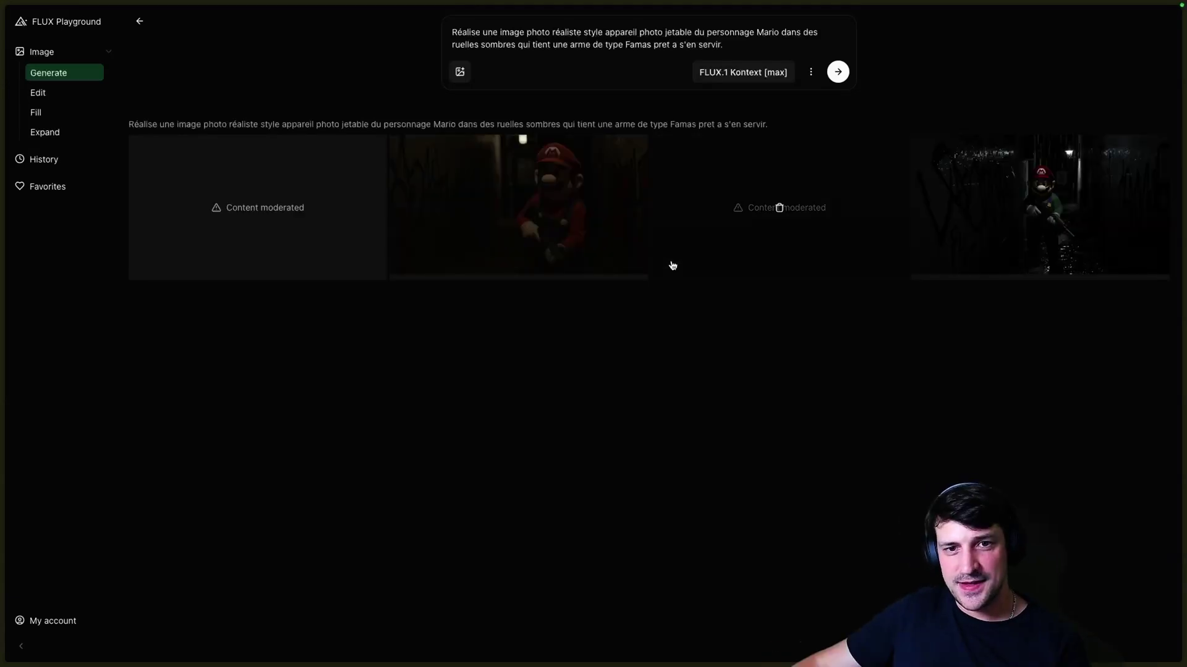
mouse_move(527, 215)
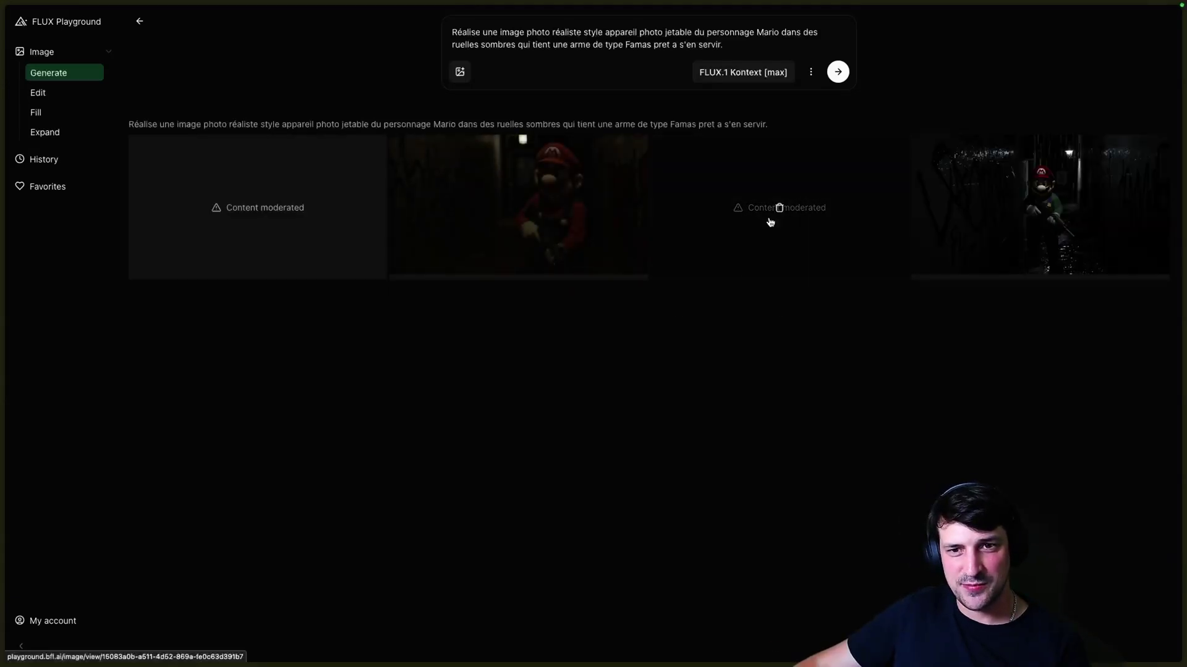
mouse_move(762, 216)
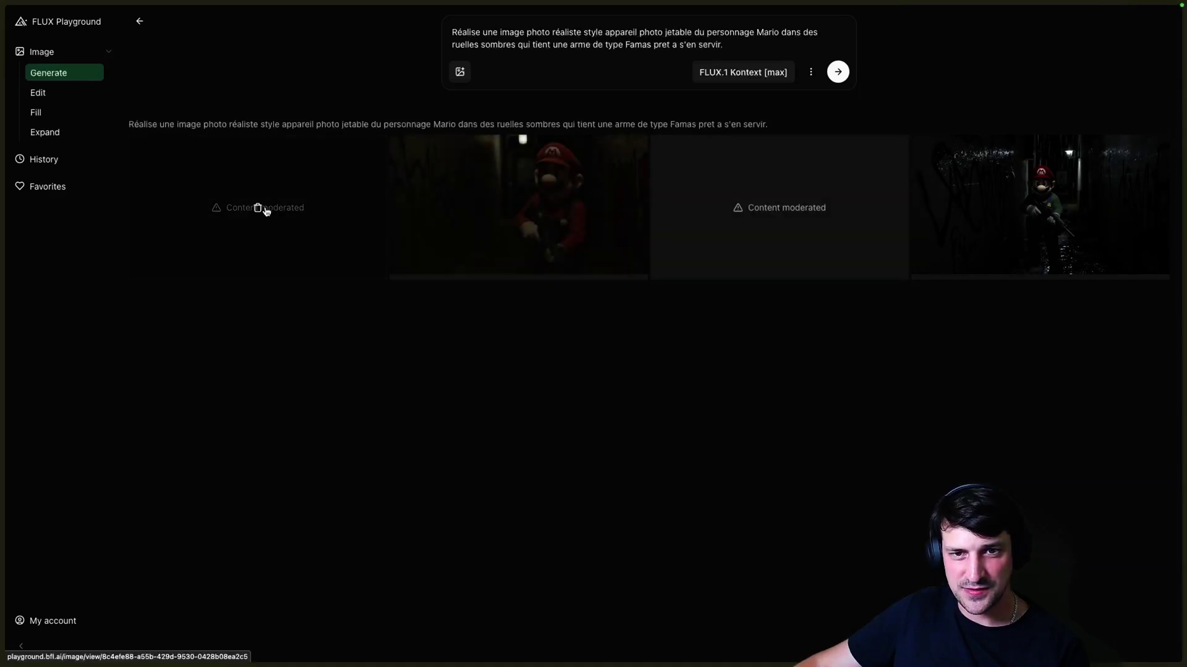
left_click(257, 207)
left_click(522, 208)
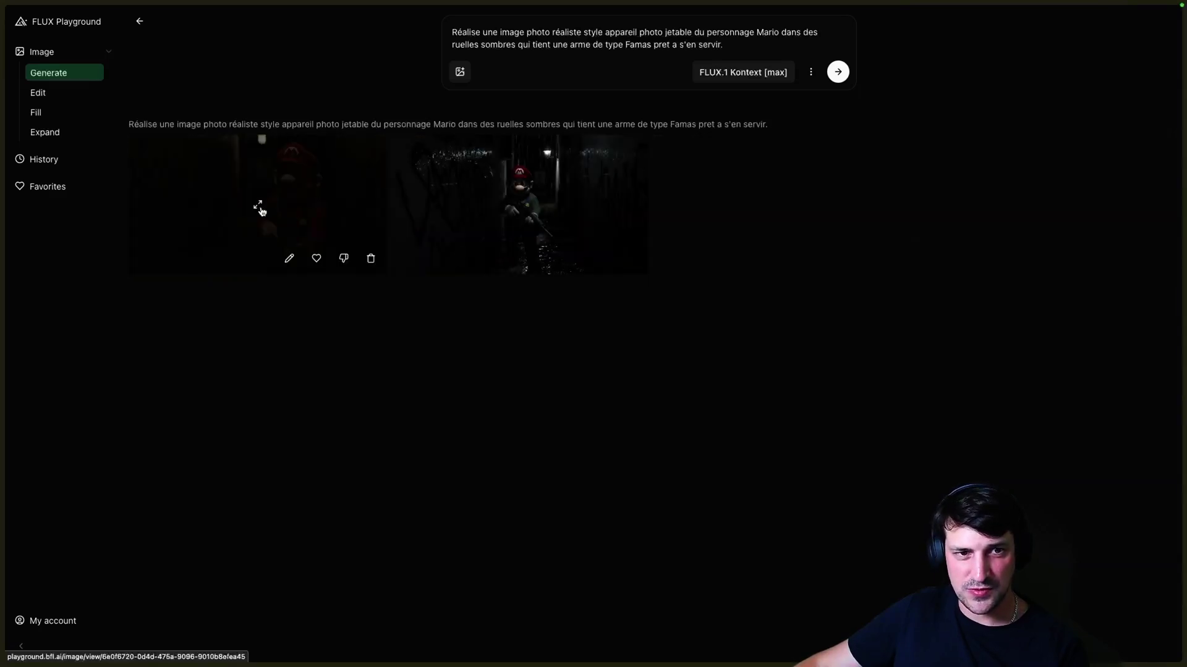
- Compare the two remaining Mario images enlarged and return to the results
left_click(259, 207)
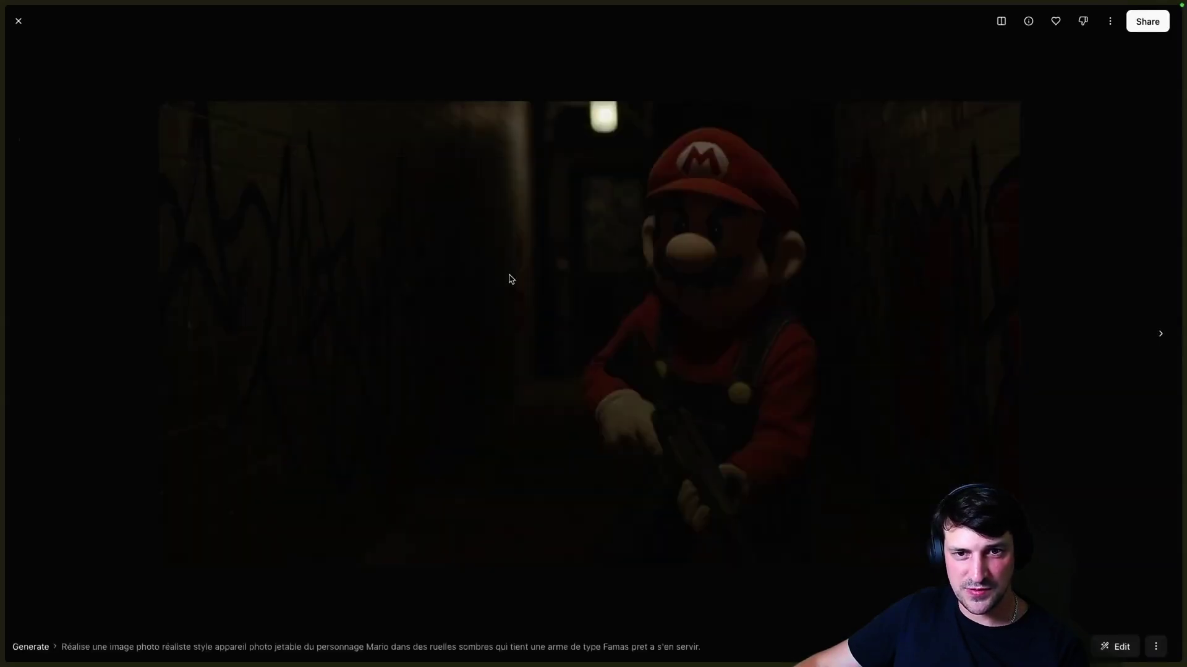
left_click(1159, 334)
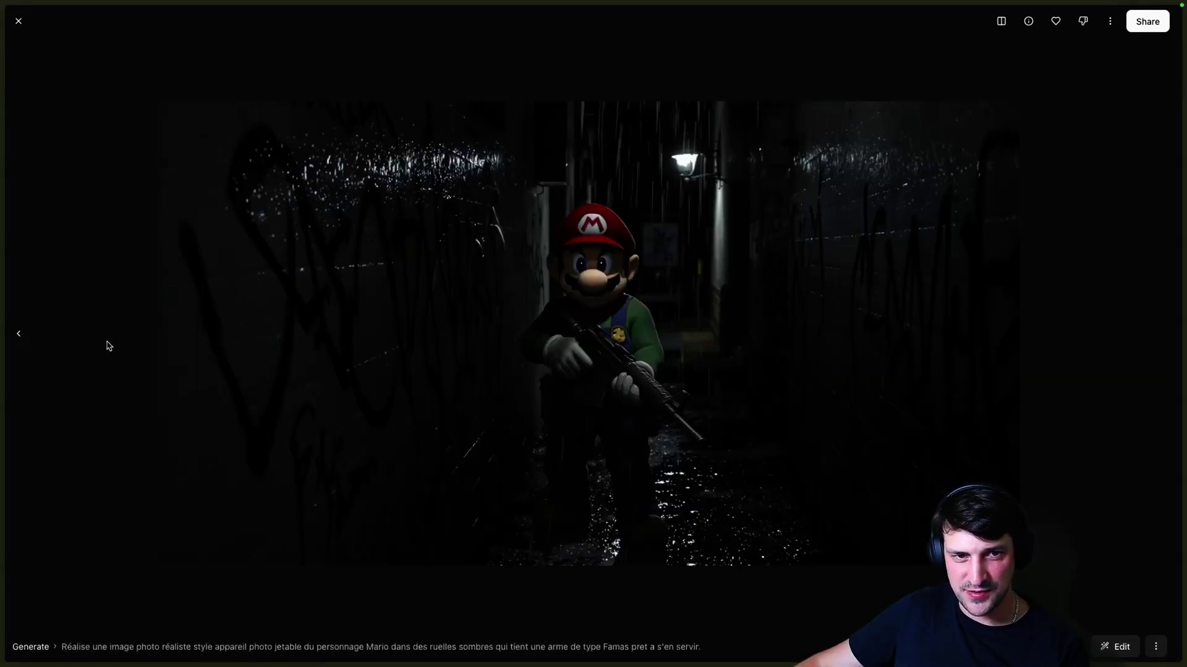
left_click(20, 333)
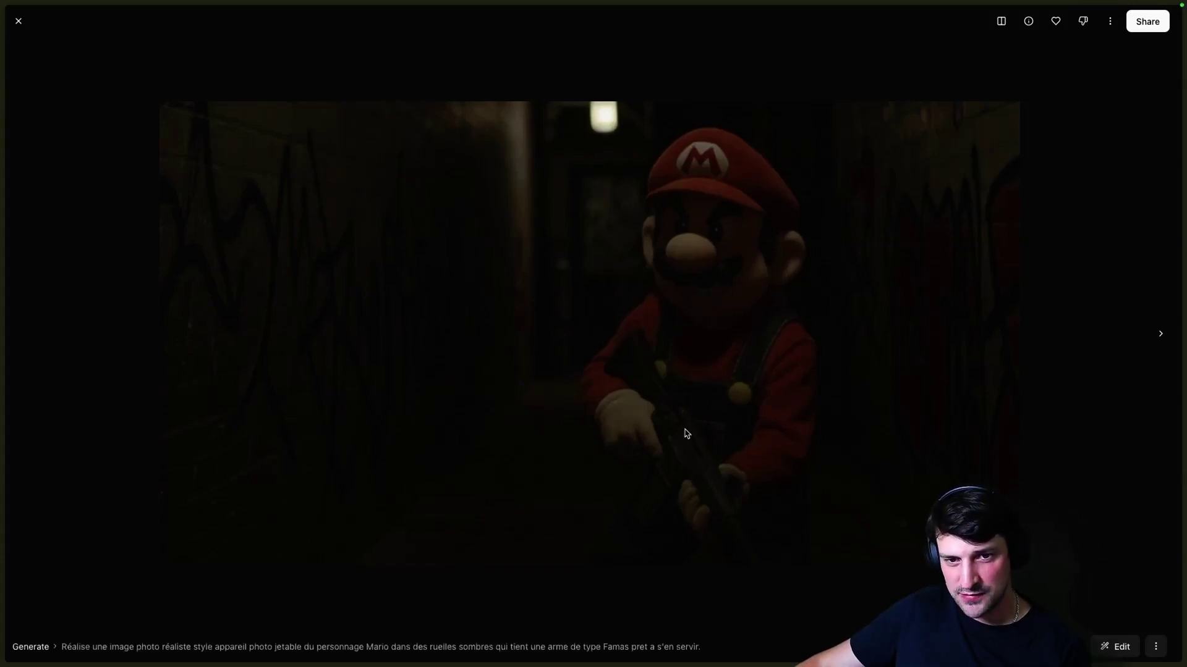
left_click(1160, 333)
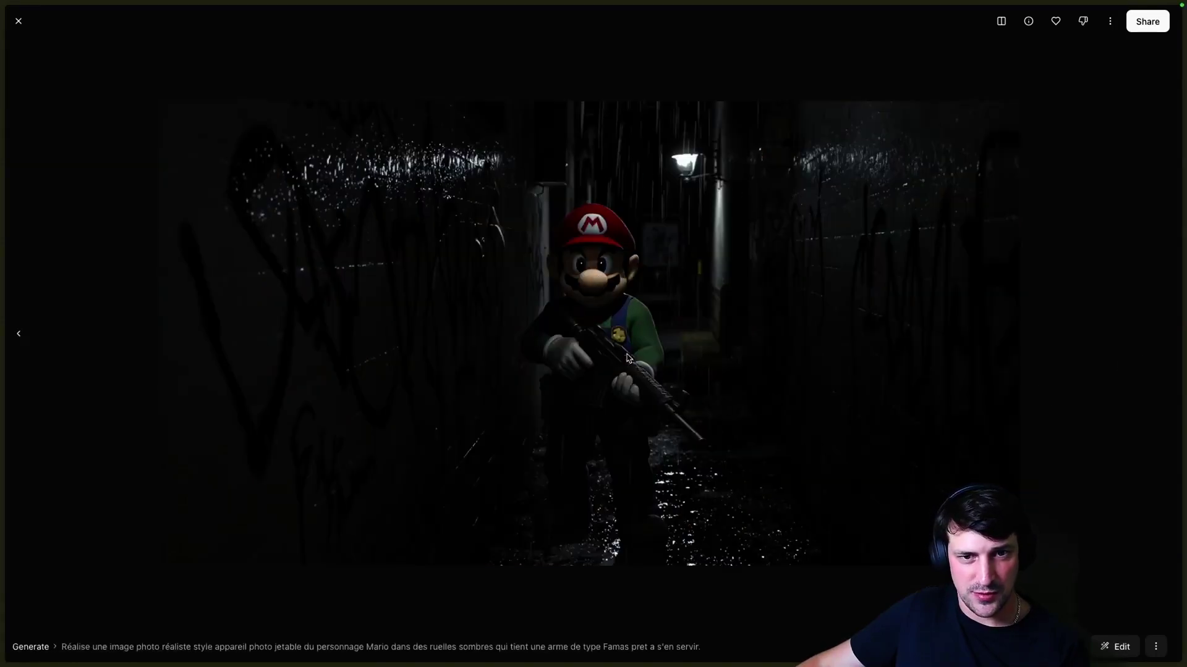
left_click(19, 21)
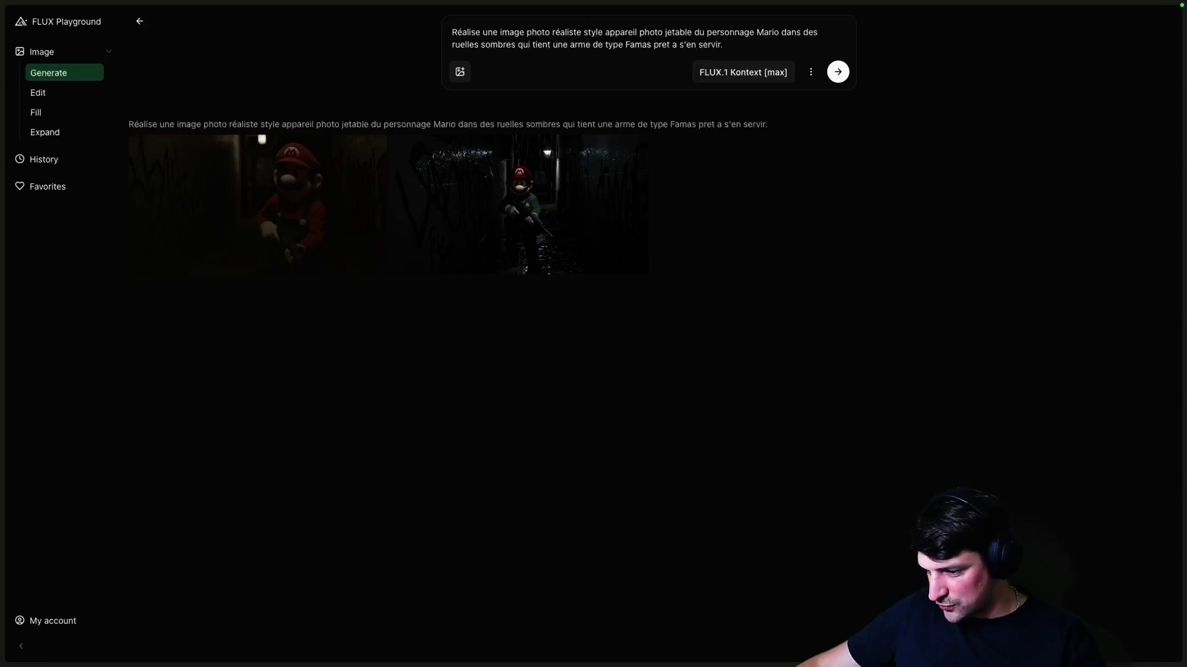
- Replace the prompt with "Donald trump et Kim jong Un se serre la main en souriant dans un onsen." and generate a single image
triple_click(613, 41)
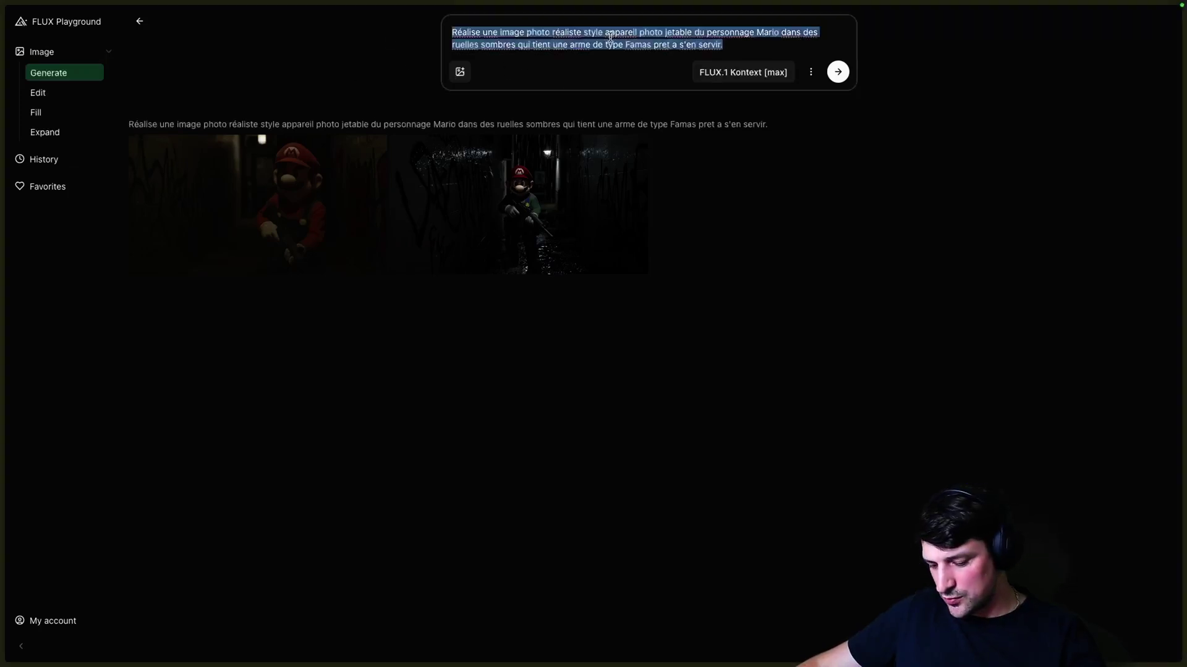
type("Donald trump et Kim jong Un se serre la main en souriant dans un onsen.")
left_click(811, 72)
left_click(838, 72)
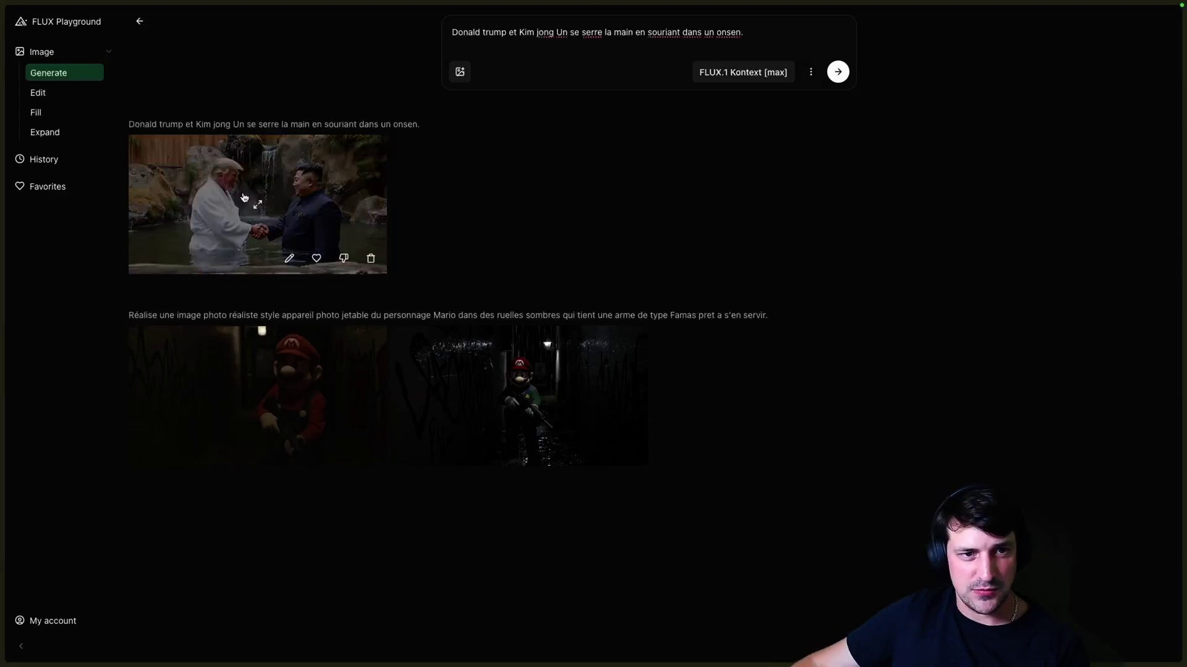
- View the onsen handshake image enlarged, close it and check the account's remaining credits
left_click(260, 223)
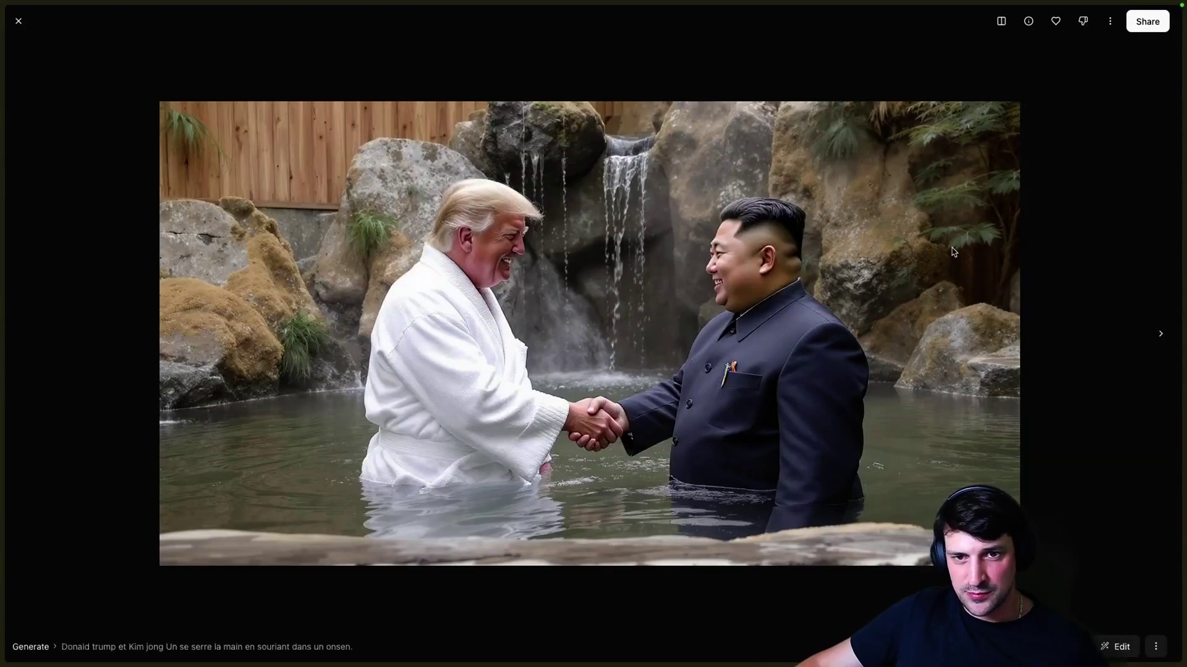
key("Escape")
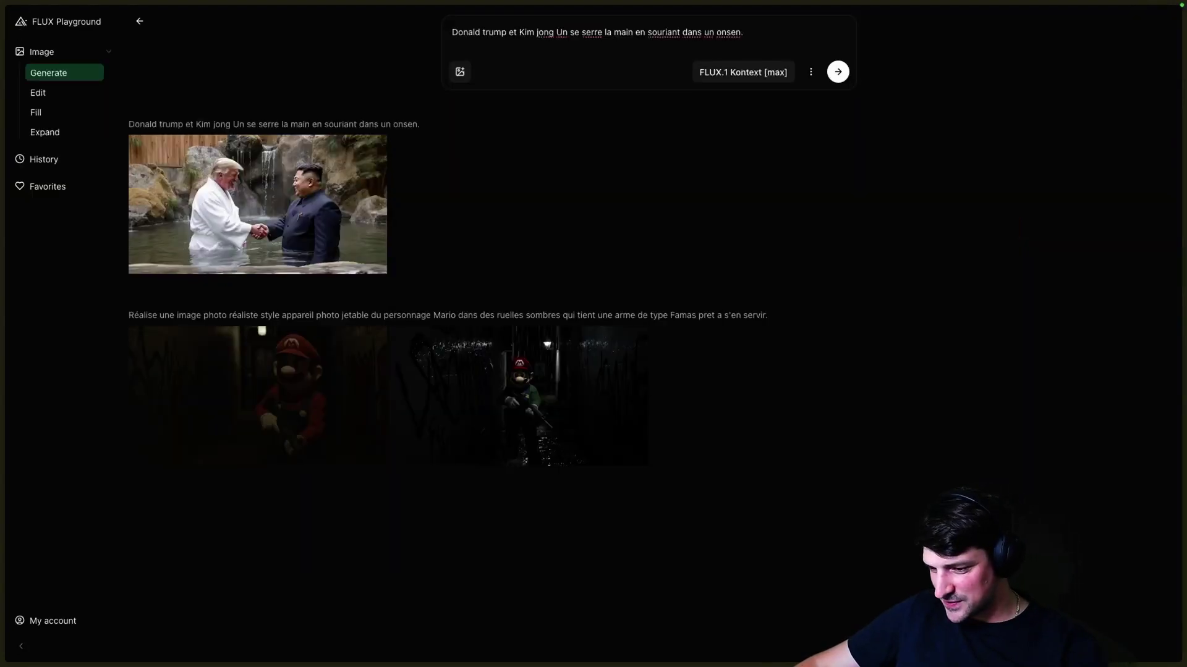
left_click(79, 623)
- Generate an image from "Poster art-déco montrant Chester Bennington en smoking, éclairage doré, fond gala flou" and open it enlarged
triple_click(760, 35)
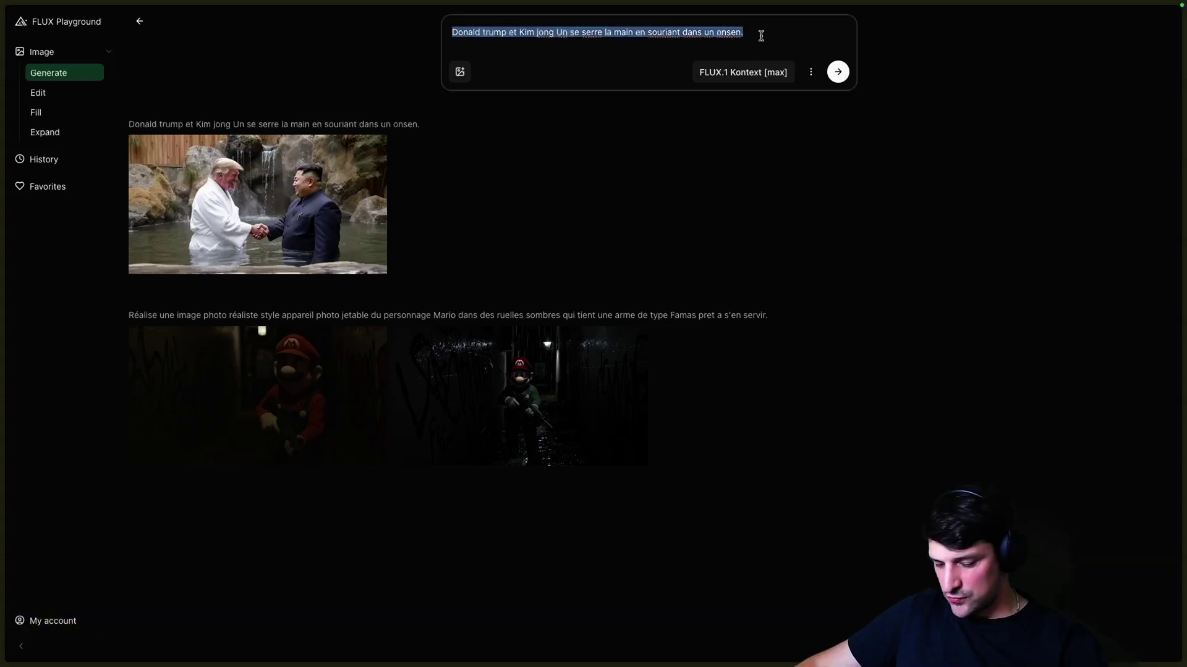
type("Poster art-déco montrant Chester Bennington en smoking, éclairage doré, fond gala flou")
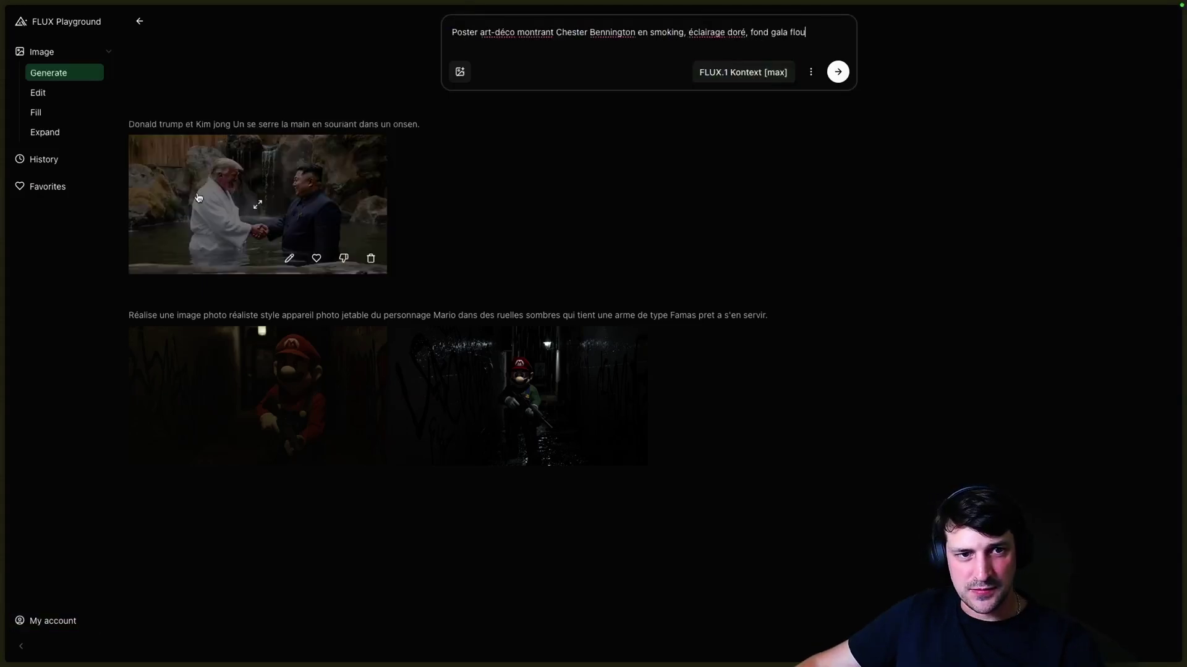
left_click(838, 72)
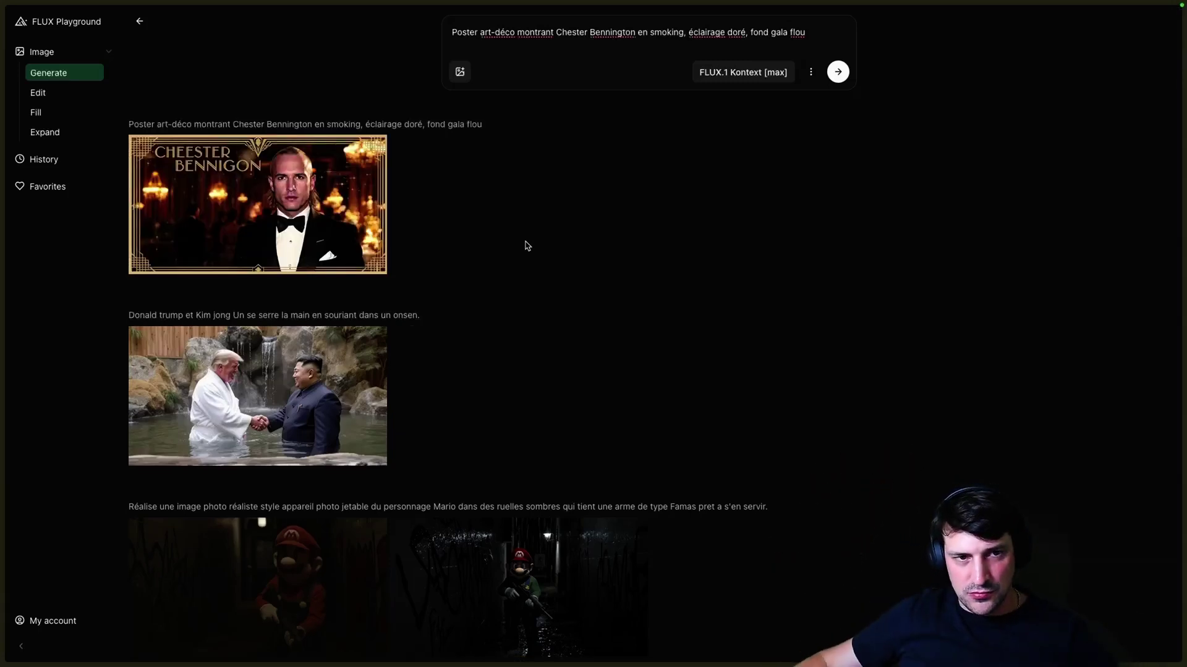
mouse_move(326, 203)
left_click(369, 226)
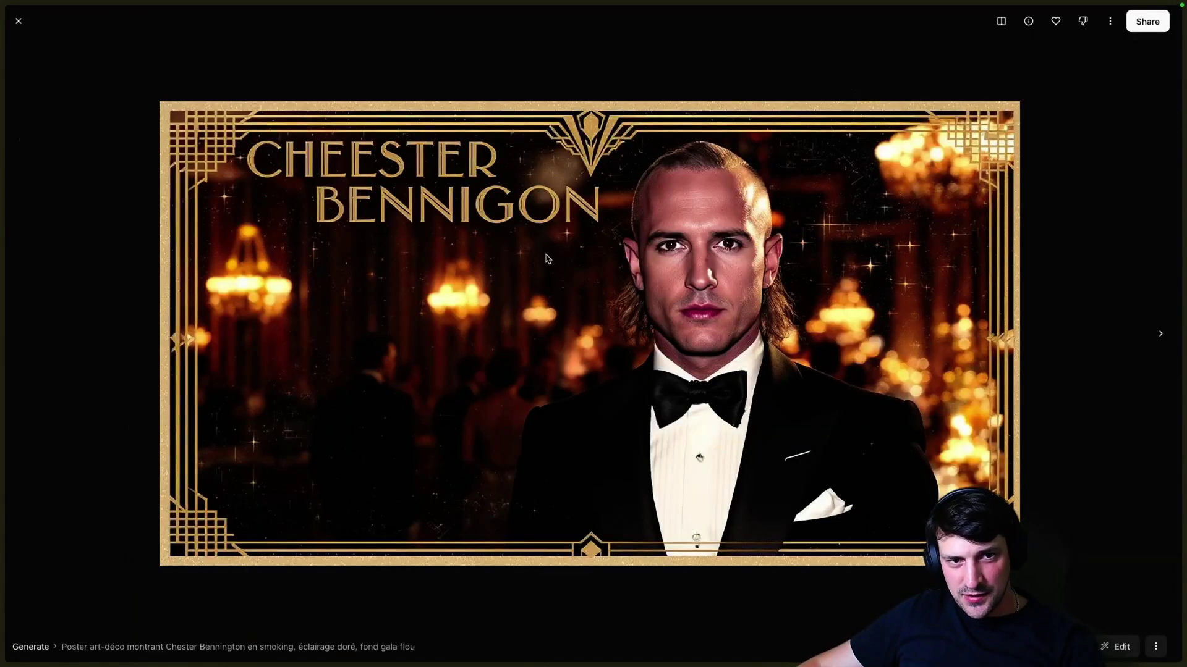
- Compare the name in the Chester Bennington prompt with the lettering on the enlarged art-déco poster
left_click(19, 22)
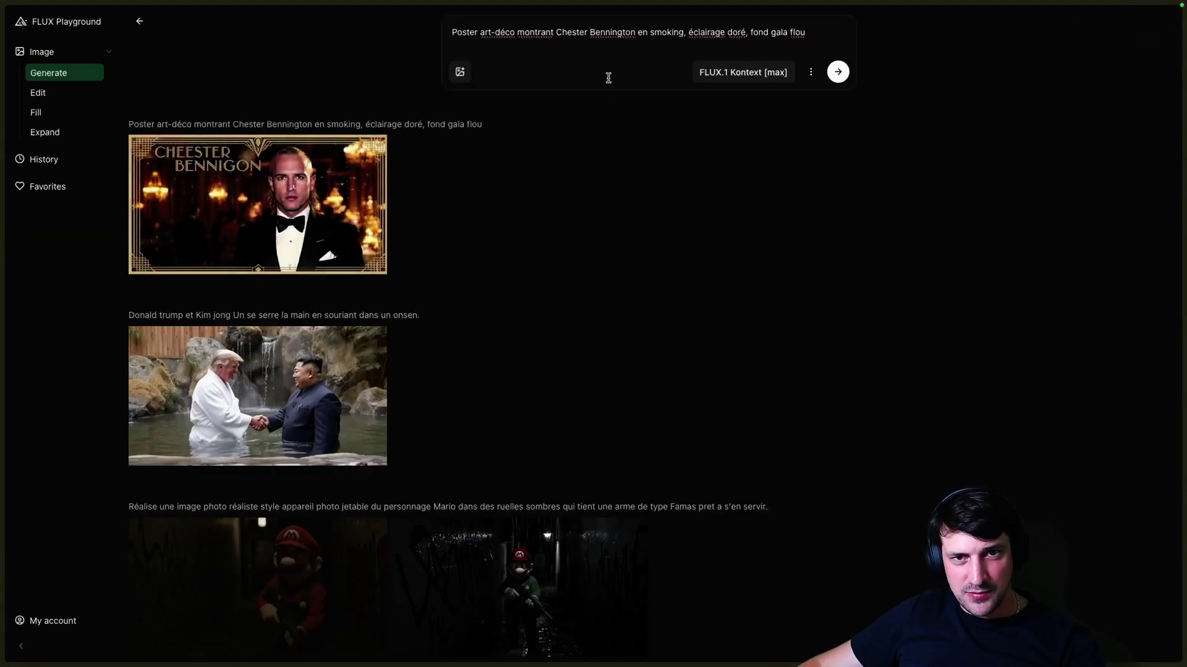
left_click_drag(558, 32, 637, 33)
left_click(365, 216)
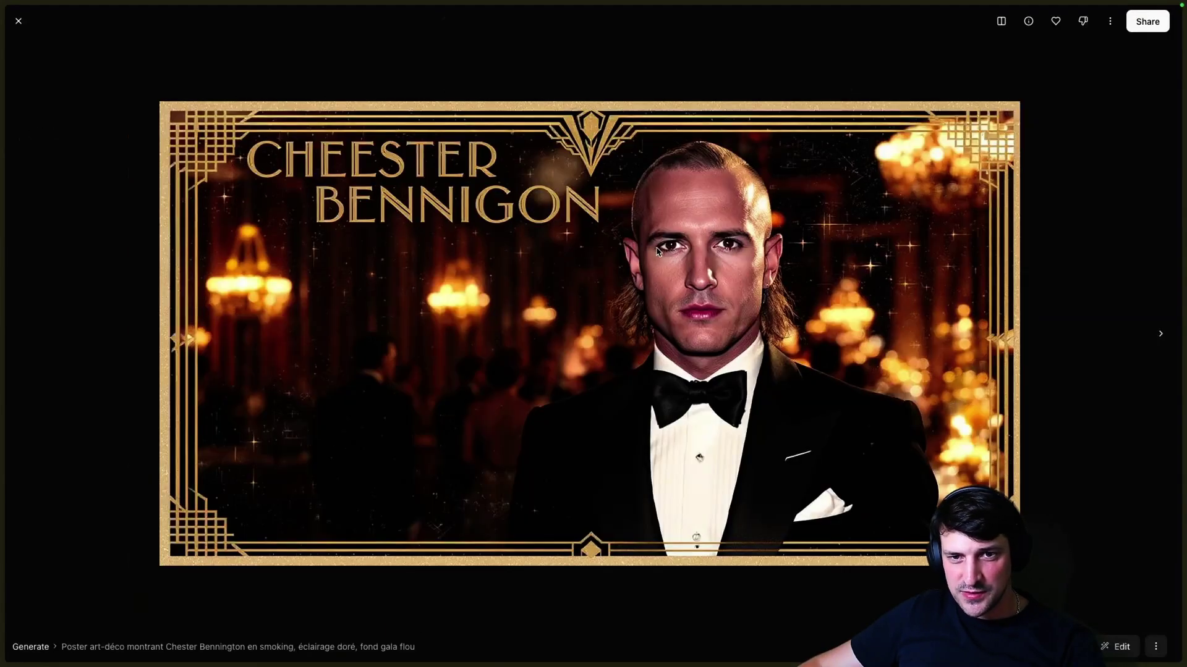
left_click(18, 21)
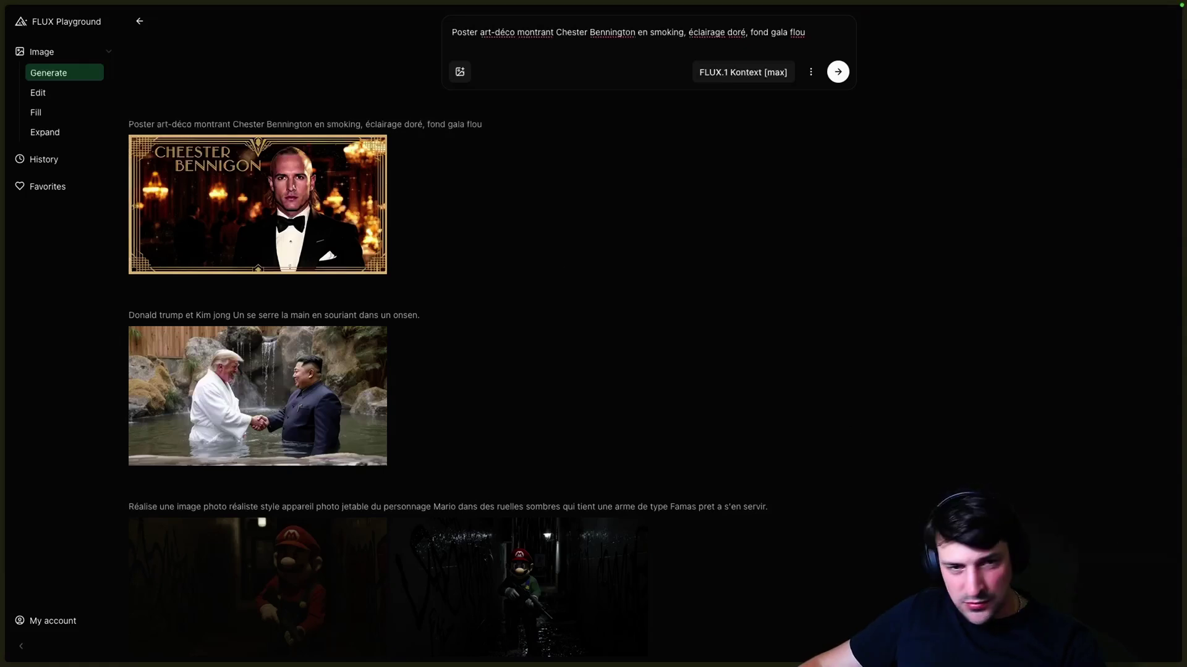
left_click(247, 195)
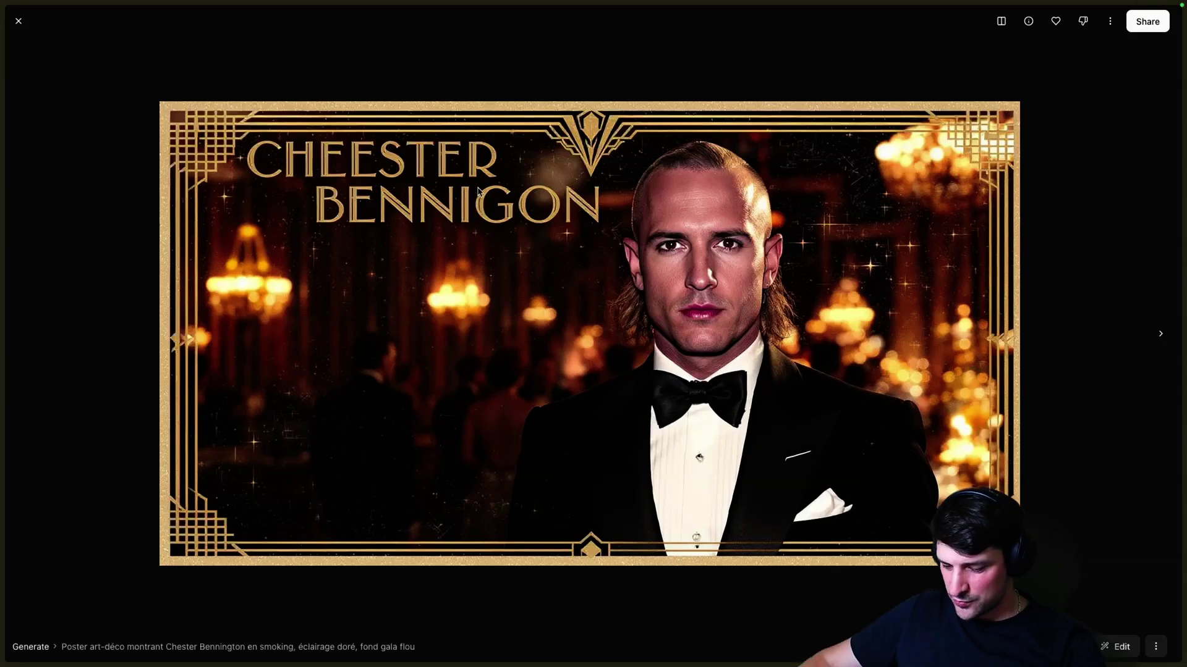
- Search Spotlight for Chester Bennington photos to check the poster's likeness, and return to the results list
key("super+space")
type("chester benni")
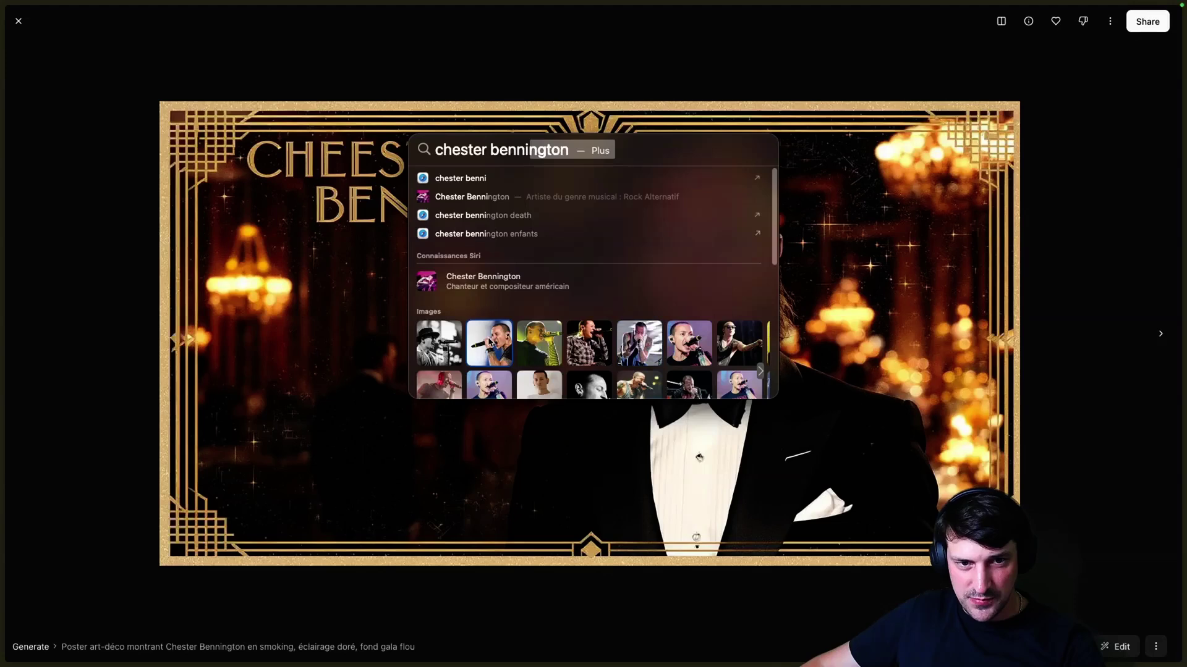
left_click(491, 346)
key("Escape")
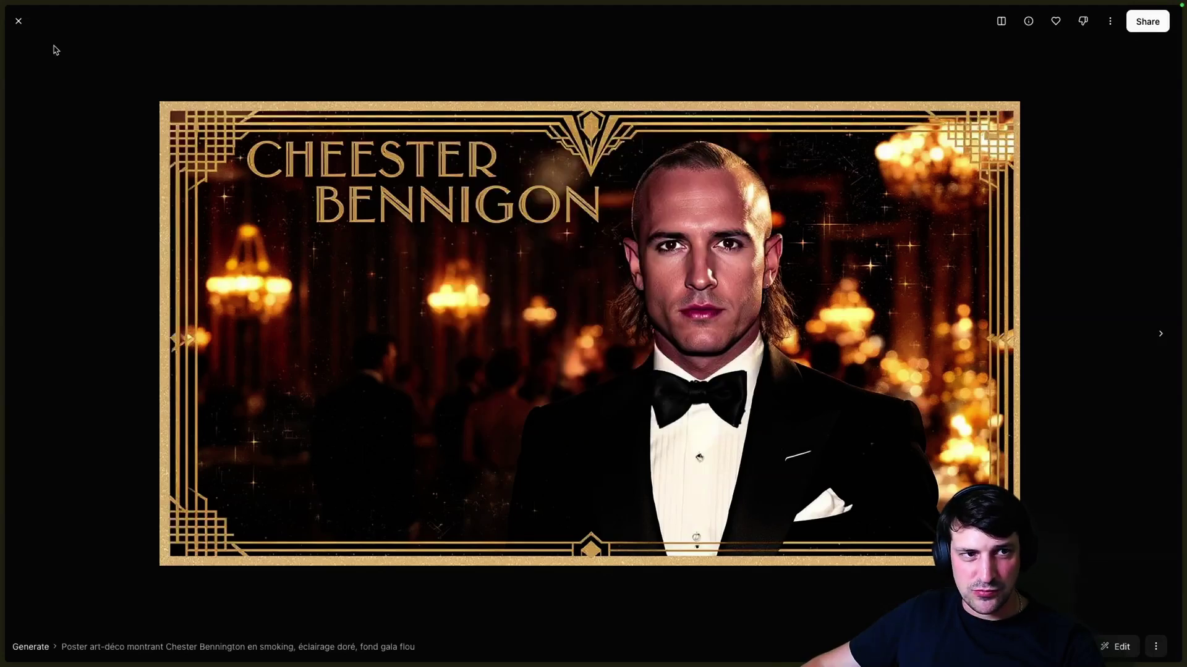
key("Escape")
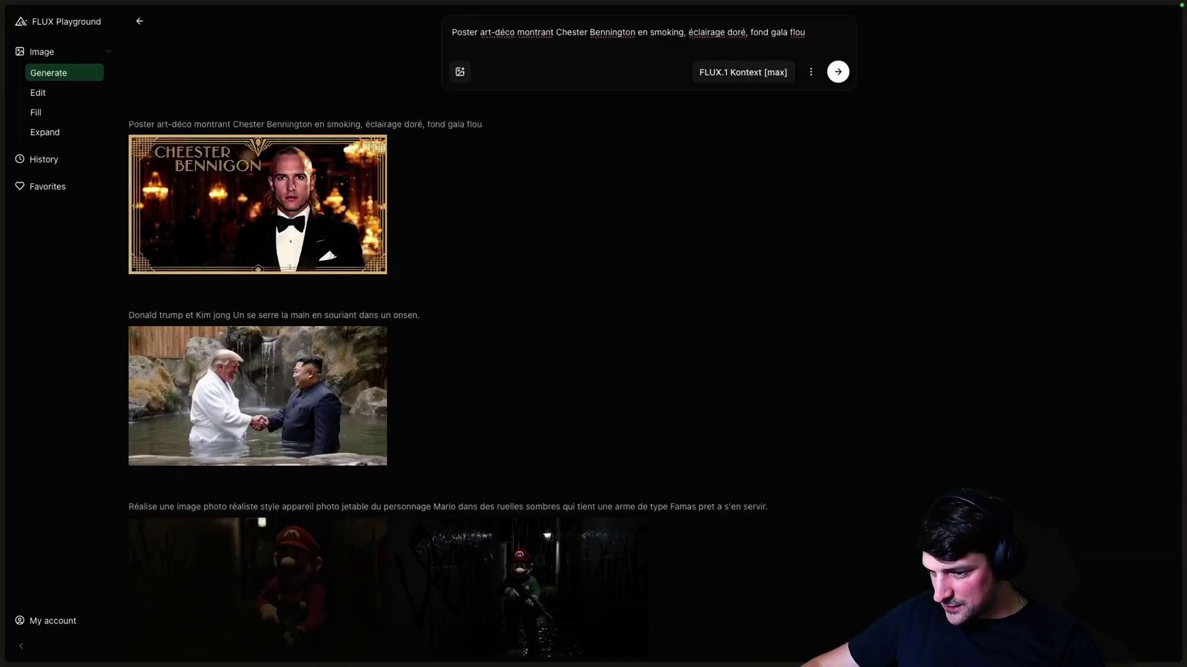
- Generate and enlarge an image from a French prompt: open grimoire on a stone altar, glowing gothic "NE ME LIS PAS", candlelight, bluish smoke
triple_click(677, 38)
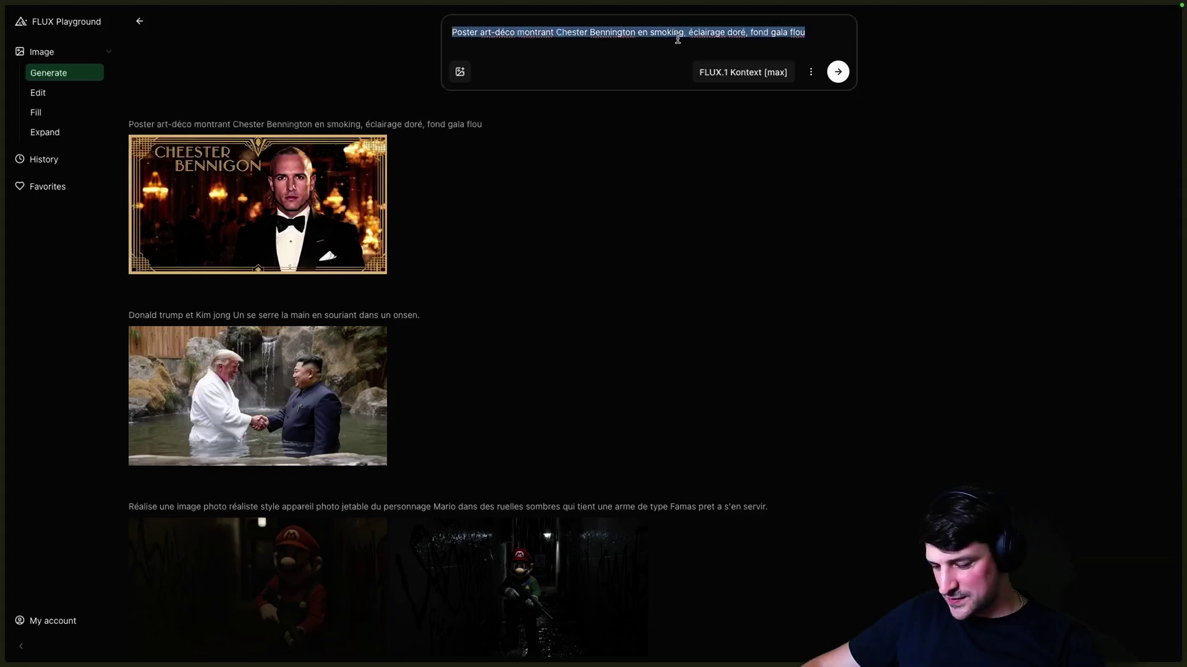
type("Image style photo de plateau cinéma : vieux grimoire ouvert sur un autel de pierre, en lettres gothiques incandescentes apparaît \"NE ME LIS PAS\" sur la page de gauche ; éclairage unique à la bougie, fumée bleutée en arrière-plan.")
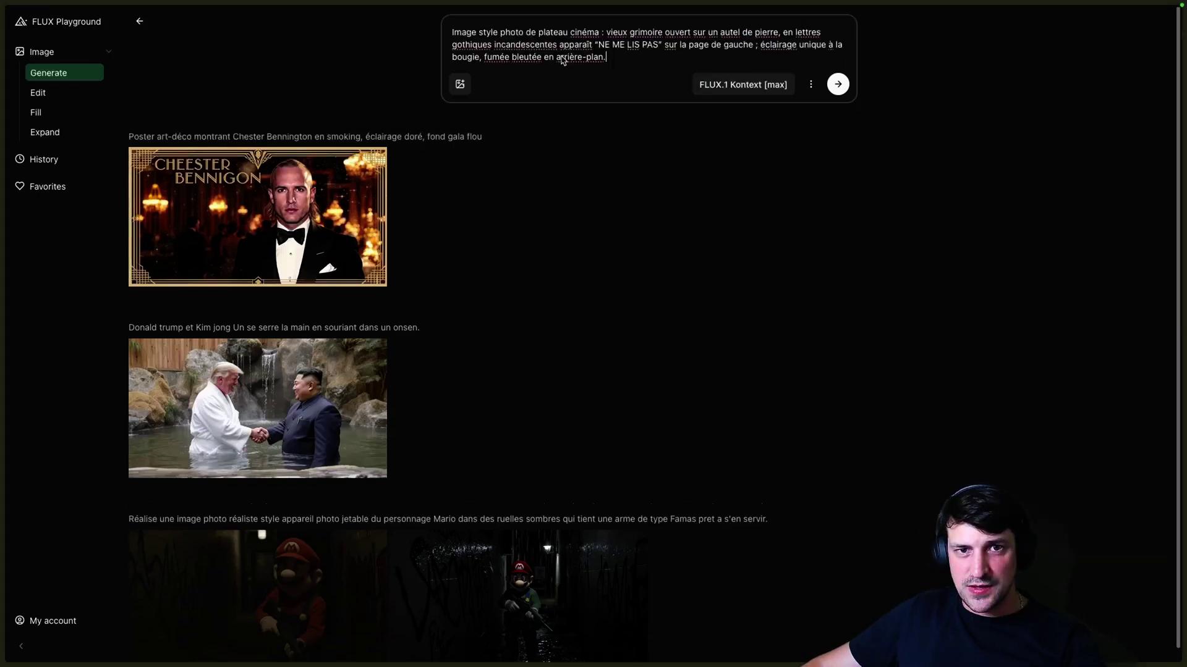
left_click(836, 87)
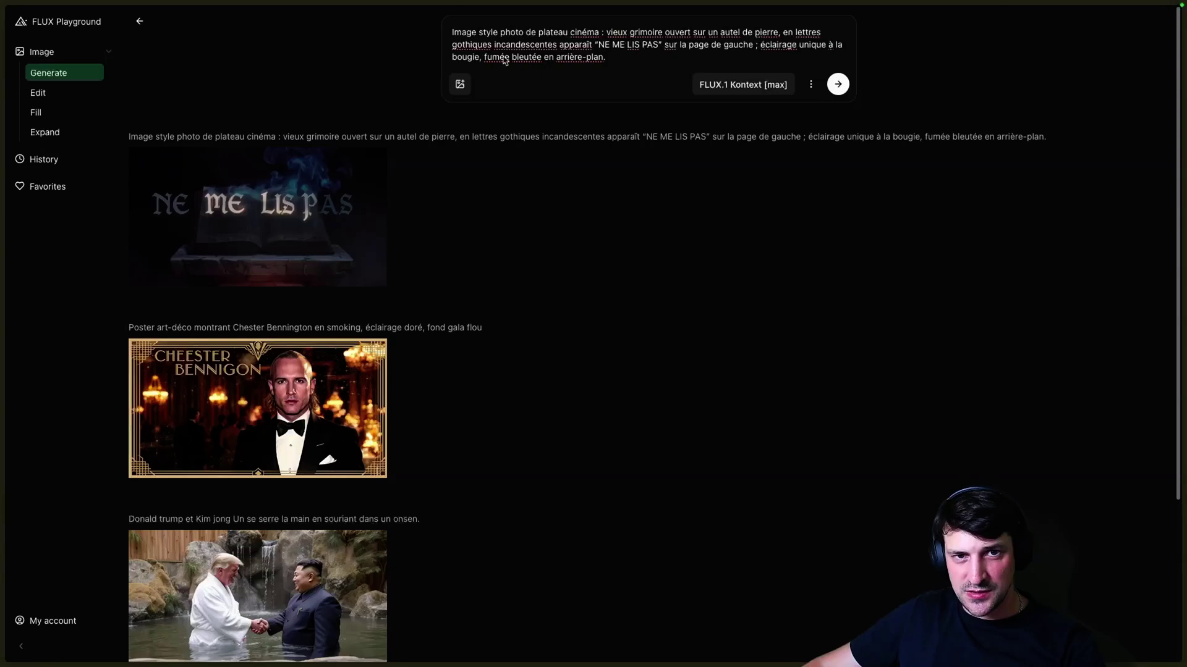
left_click(275, 214)
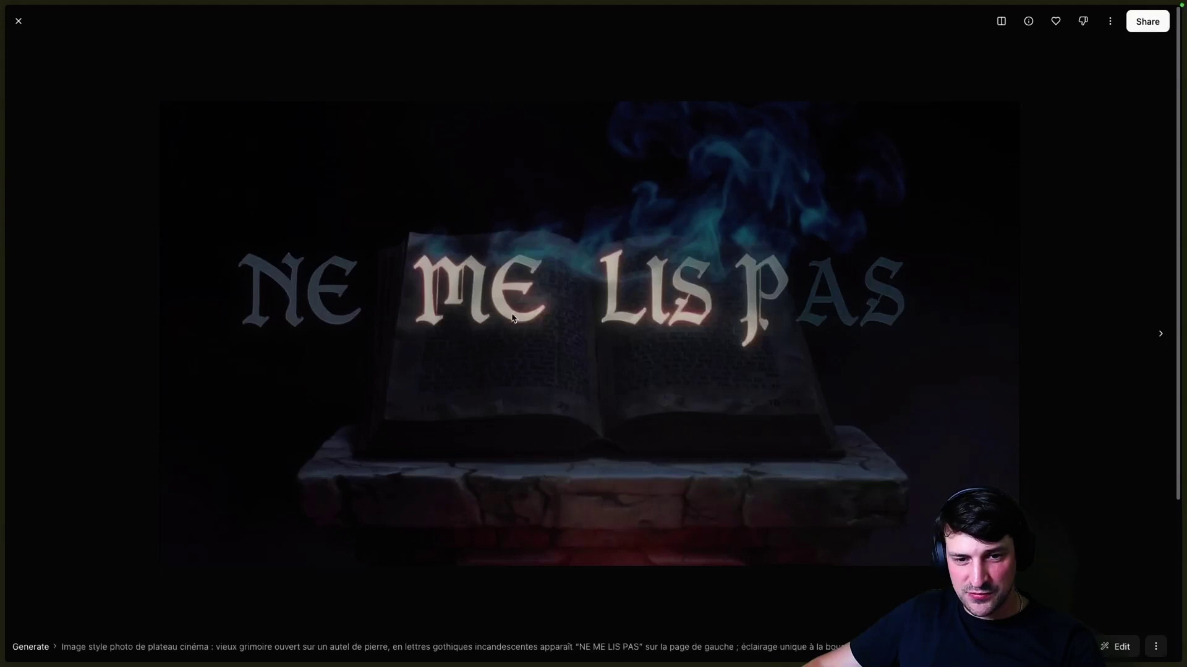
left_click(27, 22)
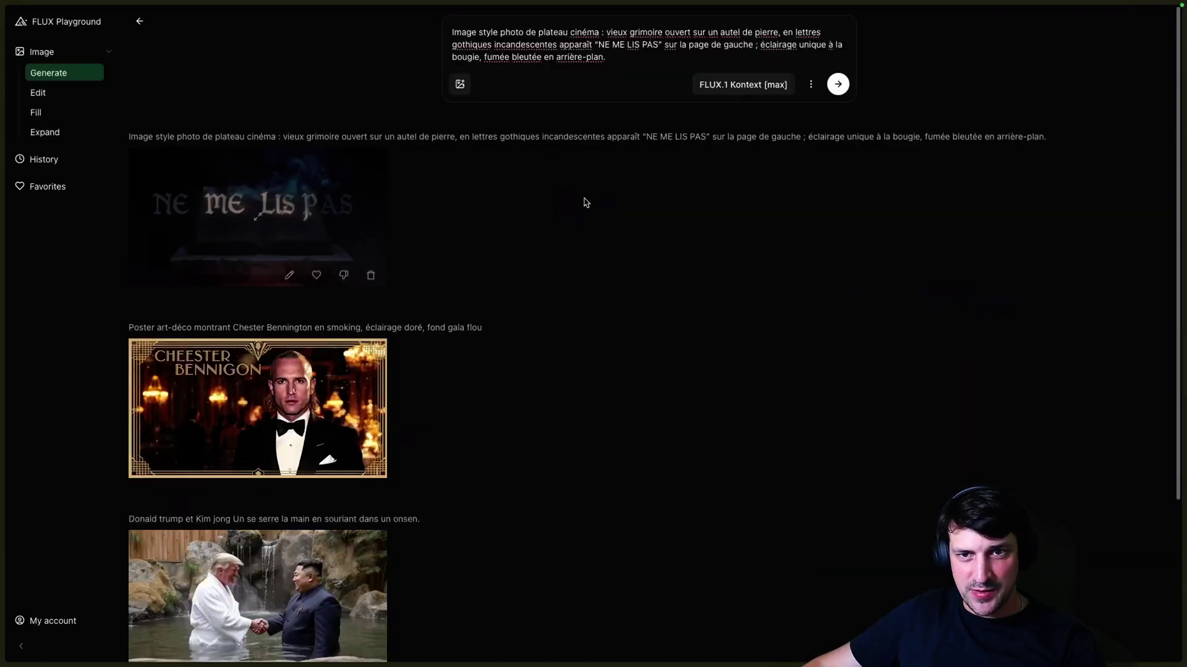
- Generate a second image from the same grimoire prompt, view it enlarged and close it
left_click(837, 84)
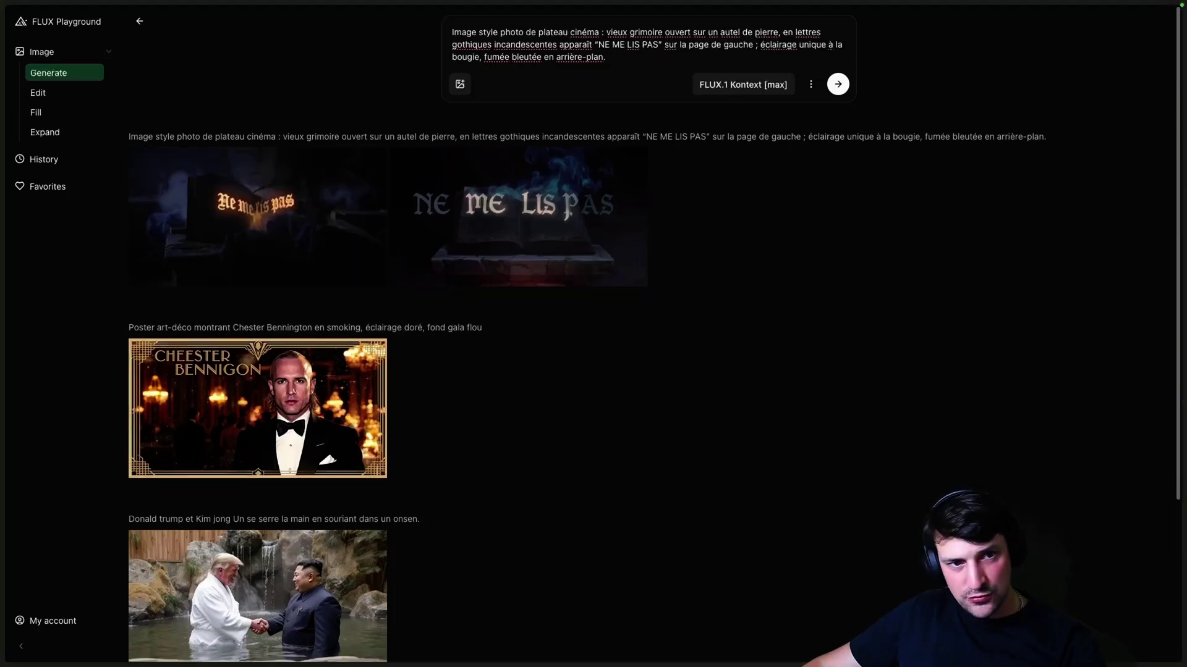
left_click(262, 216)
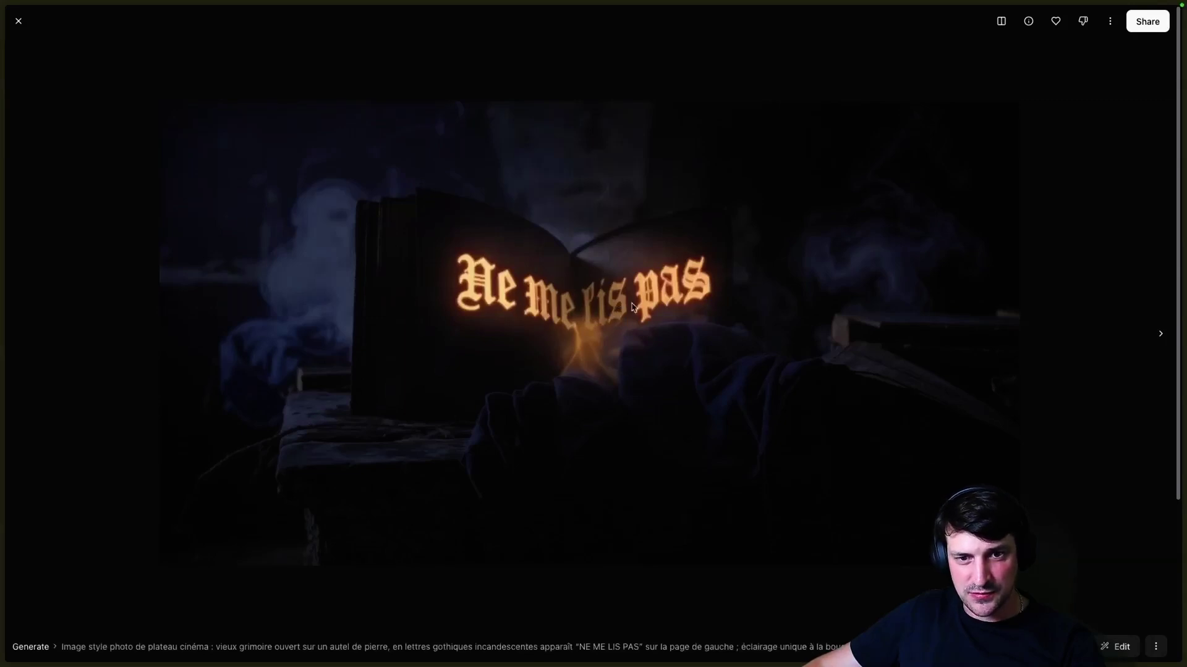
left_click(18, 21)
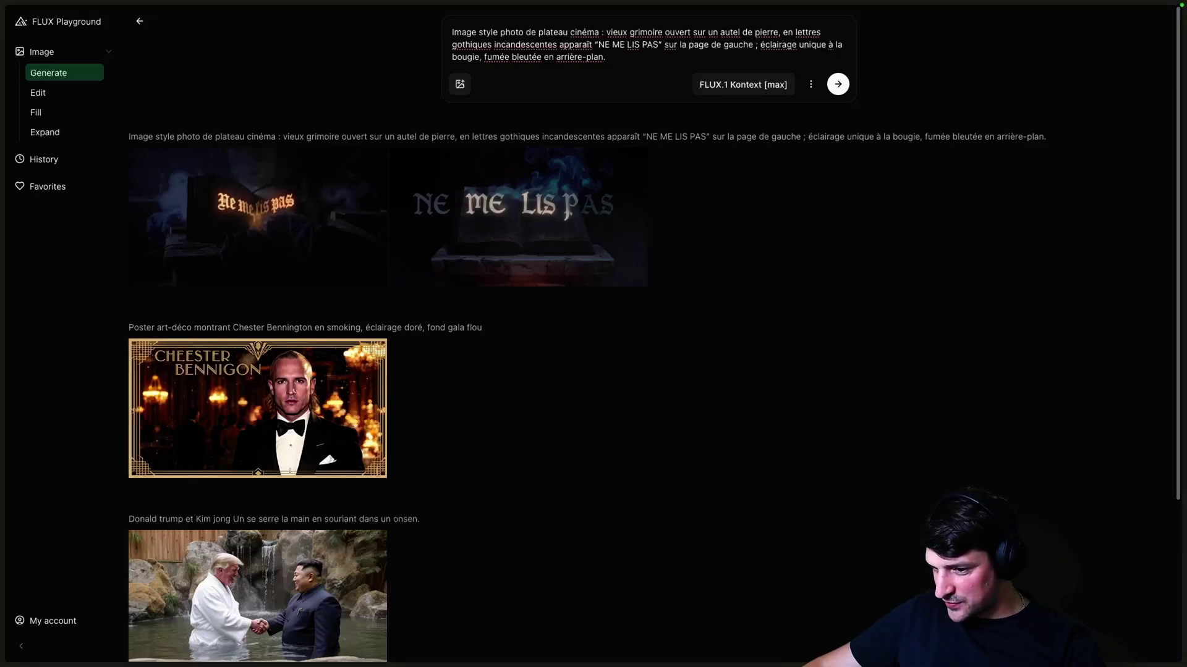
- Generate and enlarge an image from a French prompt: dense forest at night, dozens of glowing red eyes between trunks, thick fog, faint moonlight, wet moss
left_click(628, 56)
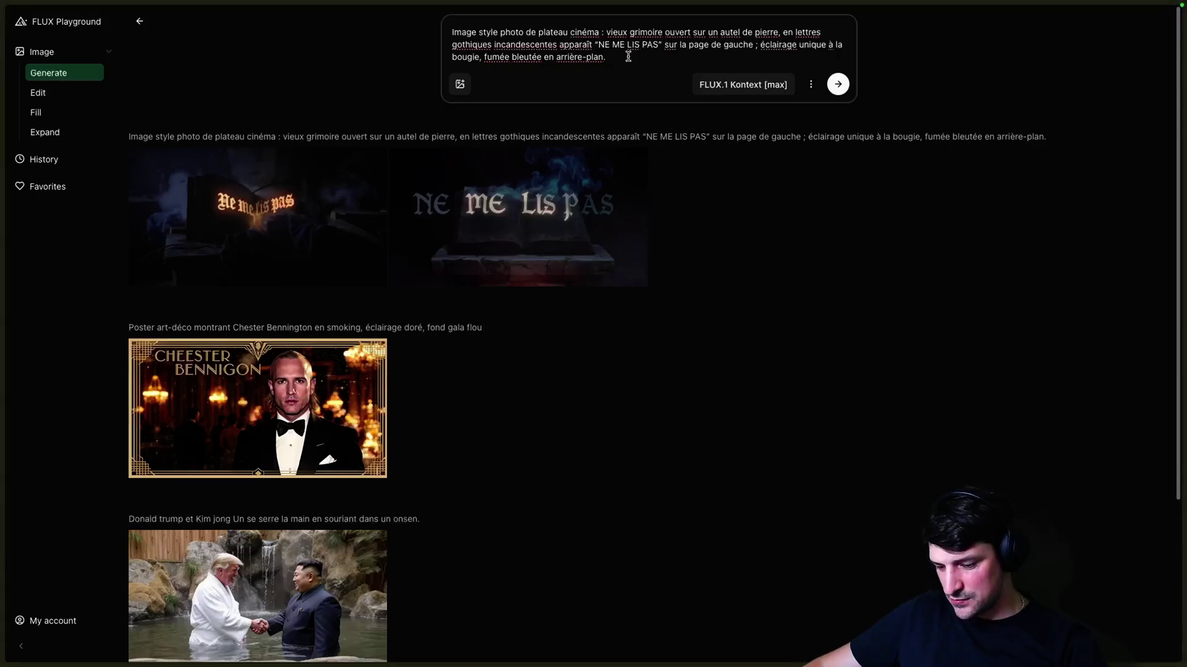
key("ctrl+a")
type("Scène nocturne en forêt dense : dizaines de petits yeux rouges brillants entre les troncs ; brouillard épais, clair de lune filtrant à peine, rendu hyper-réaliste des textures d'écorce et de mousse mouillée.")
left_click(838, 84)
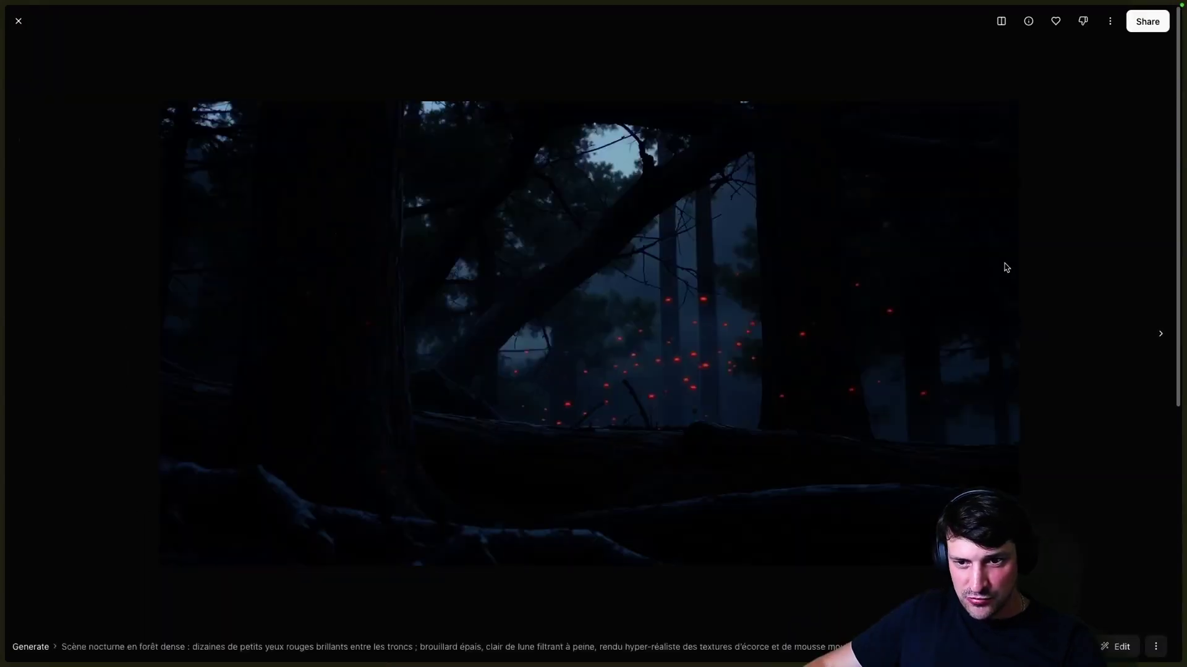
left_click(18, 21)
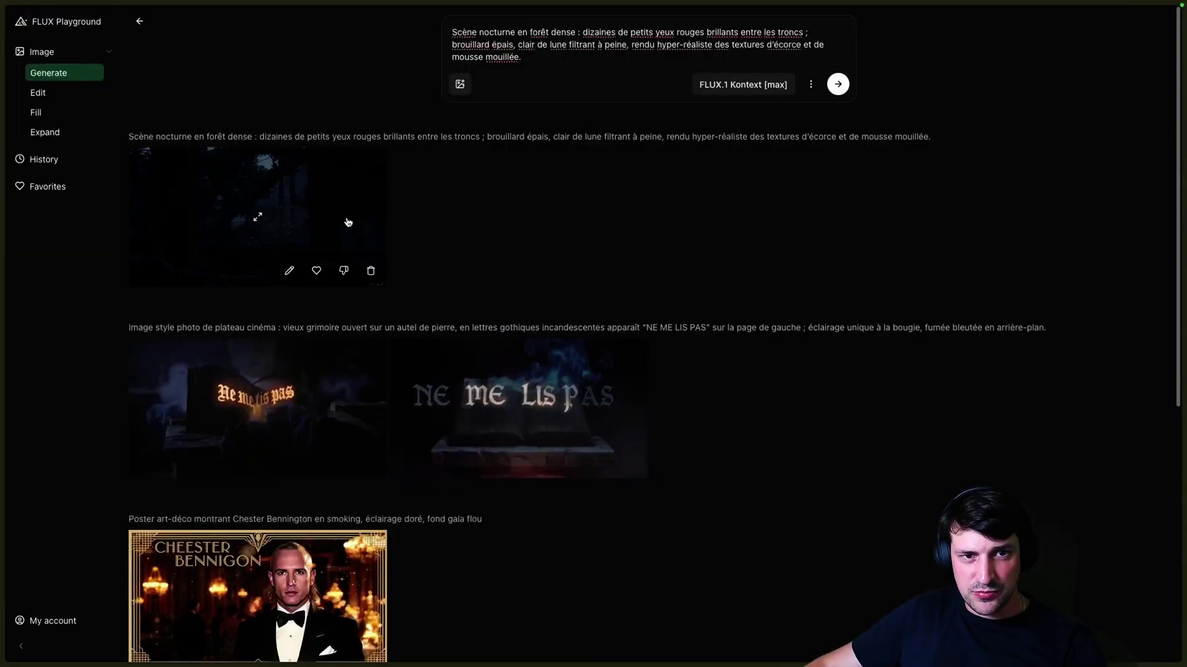
- Generate a second image from the same night forest prompt, view it enlarged and close it
left_click(837, 84)
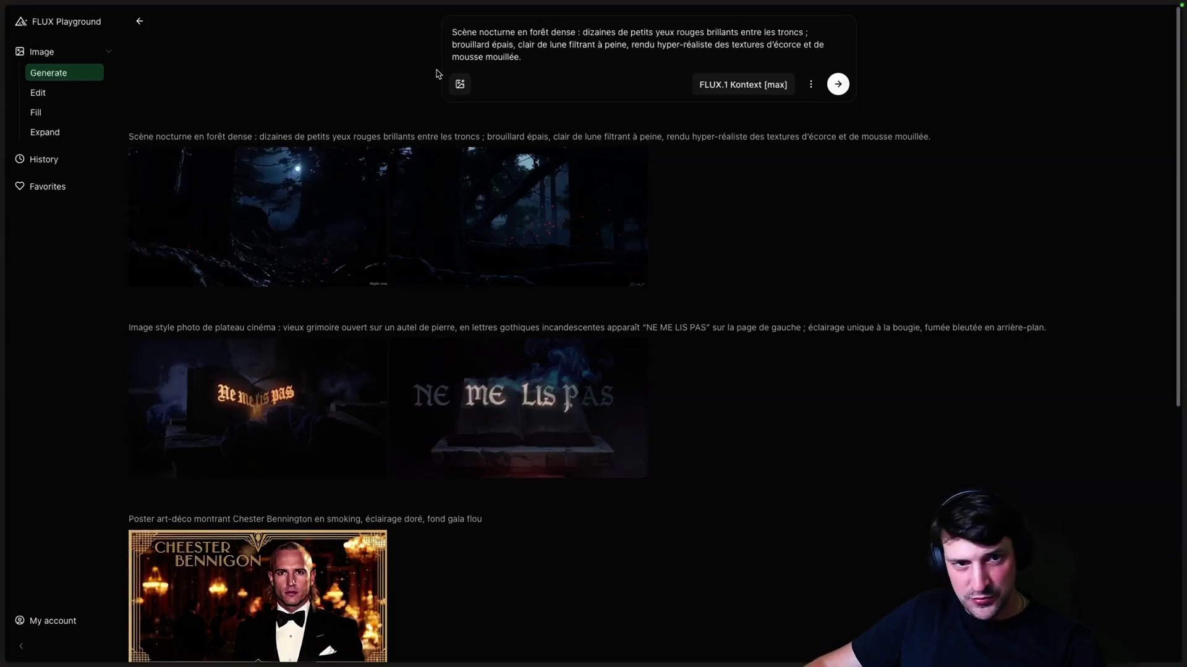
left_click(268, 219)
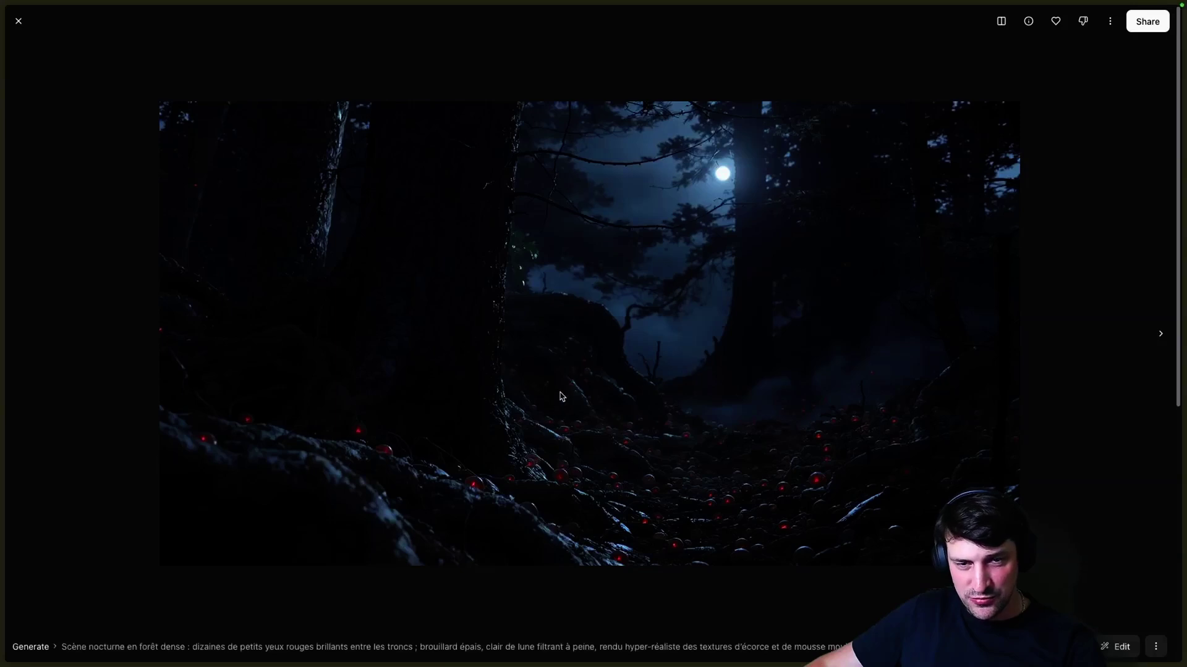
key("Escape")
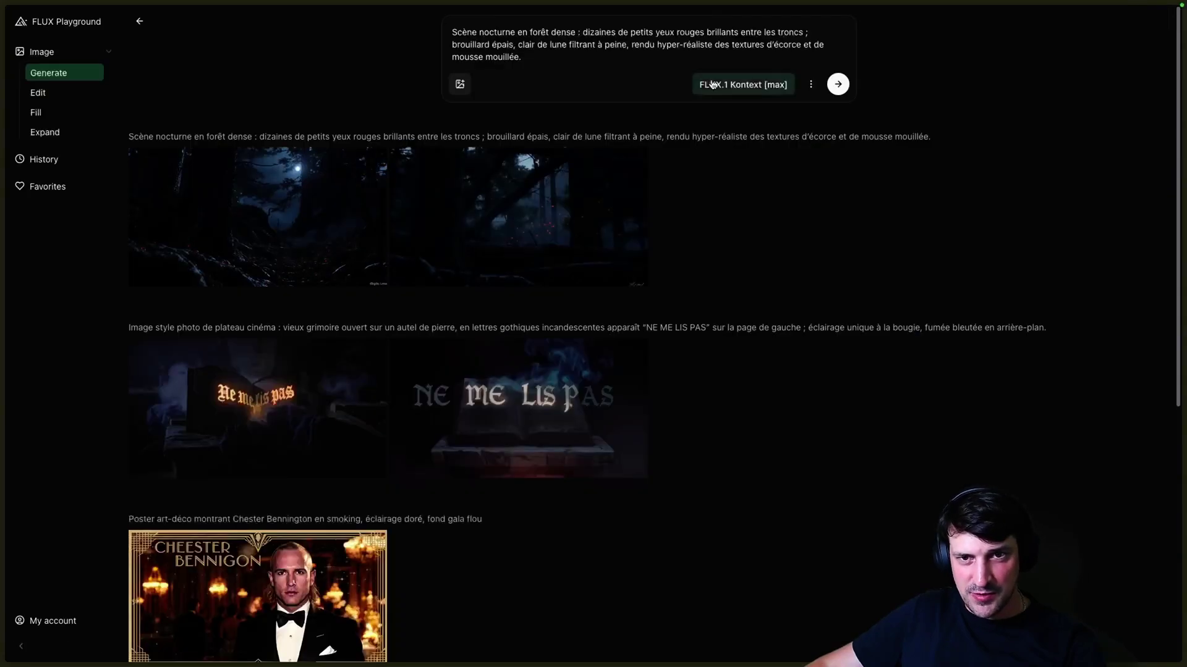
- Submit a French prompt for a four-panel retro-horror comic page in black ink and flat reds, with "On y va ?", "CREEEAK" and "GROOOOOWL"
left_click(584, 59)
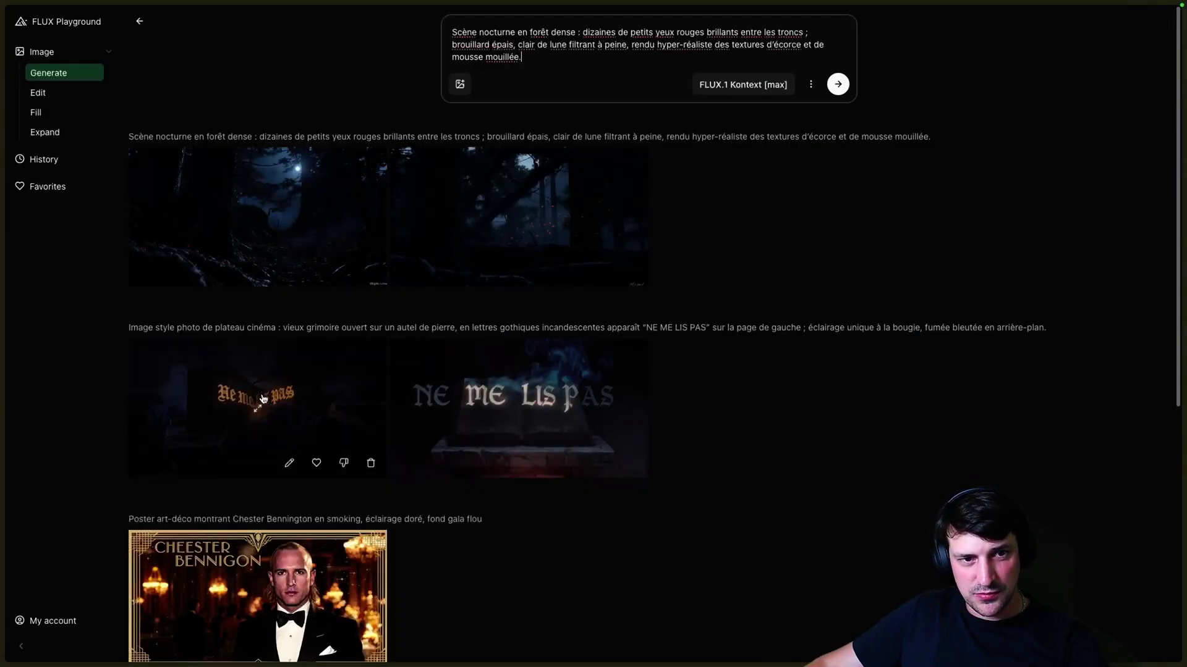
key("ctrl+a")
type("Planche BD 4 cases égales, style encre noire + aplats rouges, ambiance rétro-horror. Case 1 : plan large d’un escalier de cave ; bulle \"On y va ?\" (police manuscrite clean). Case 2 : contre-plongée, torche allumée, bruit \"CREEEAK\" inscrit en lettres fendillées au-dessus de la marche. Case 3 : gros plan sur deux visages inquiets ; pour le personnage A : bulle \"J’ai entendu quelque chose…\". Case 4 : révélation d’un démon aux yeux luisants surgissant du noir ; onomatopée \"GROOOOOWL\" rouge vif, lettres déformées comme du sang coulant. Bordures blanches nettes, gouttières régulières, lettrage parfaitement lisible.")
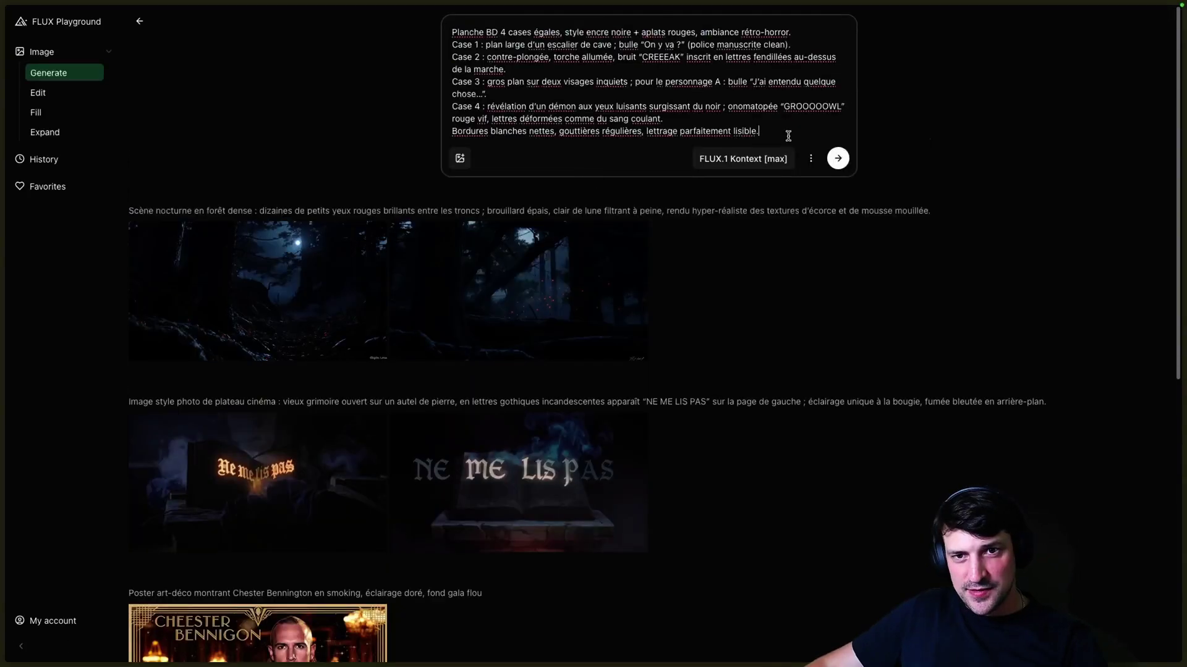
left_click(837, 158)
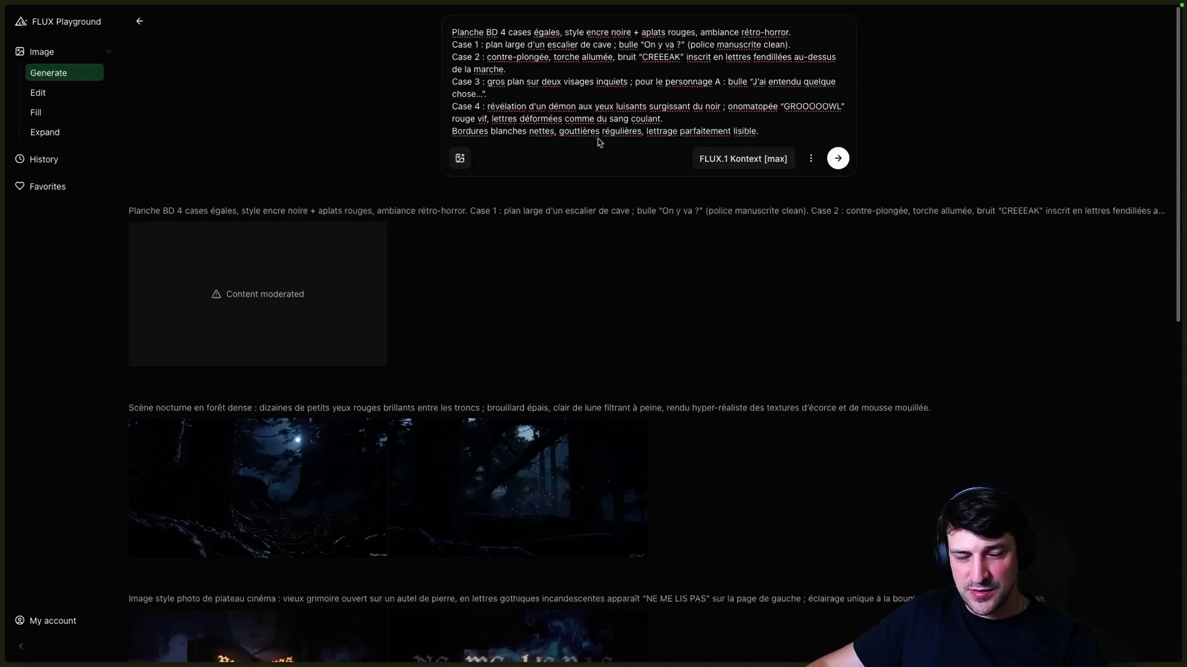
- Rerun the comic page prompt, review its Case 4 wording, and view the generated page enlarged
left_click(838, 158)
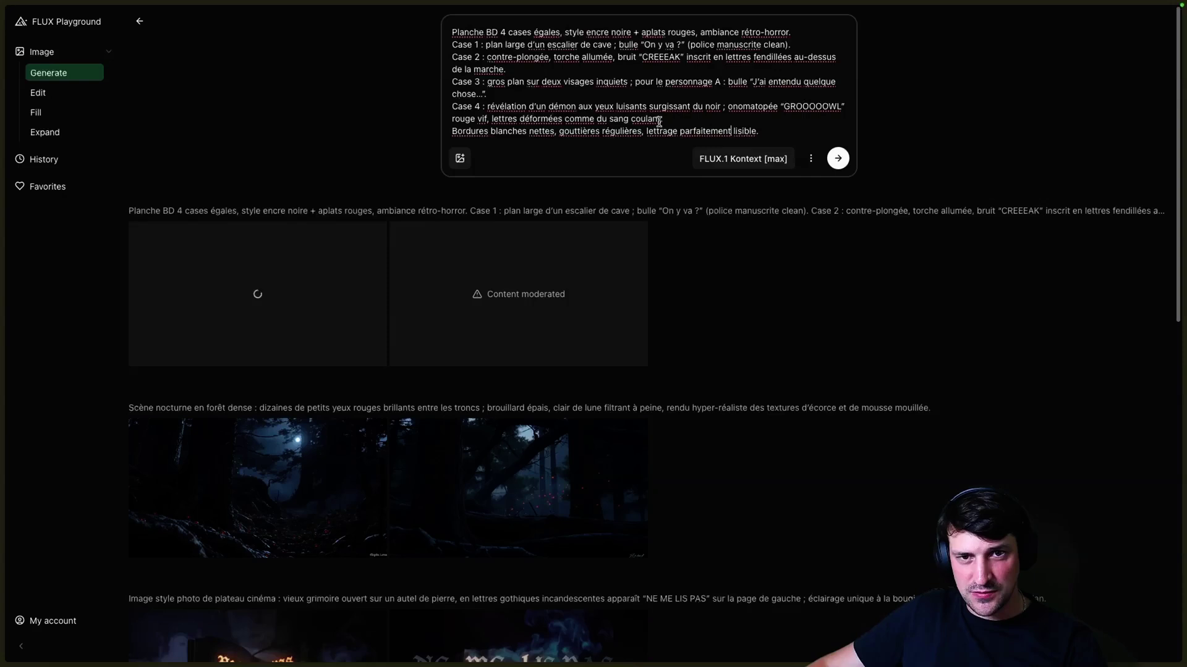
left_click_drag(658, 122, 487, 109)
left_click(686, 121)
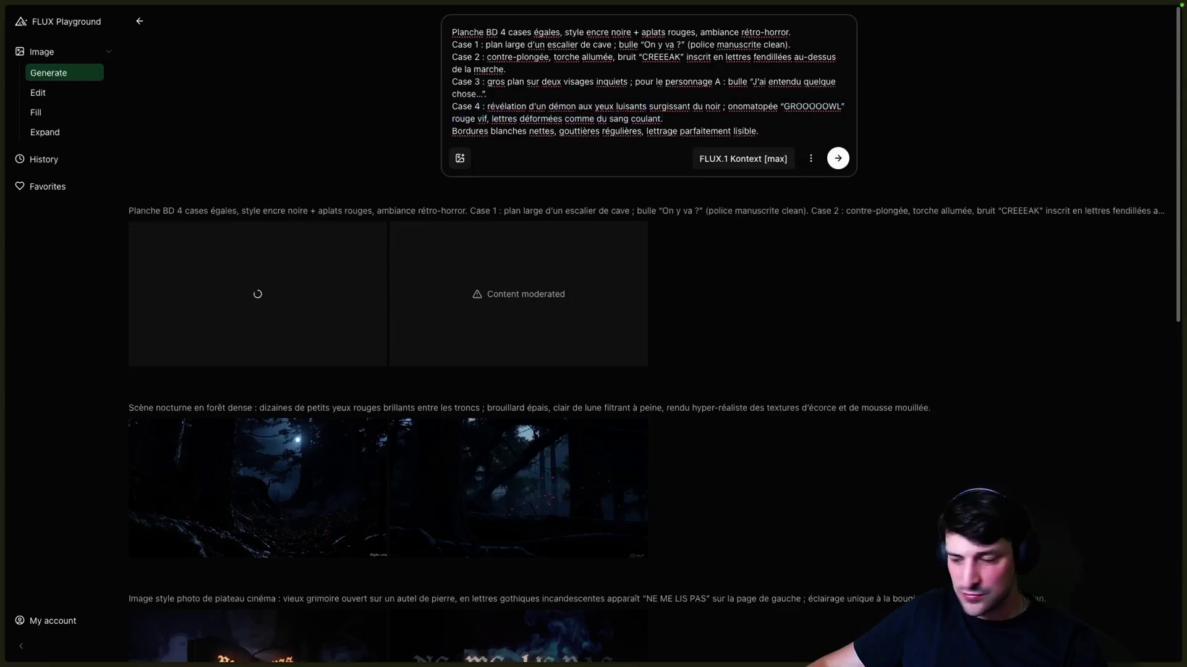
left_click(345, 301)
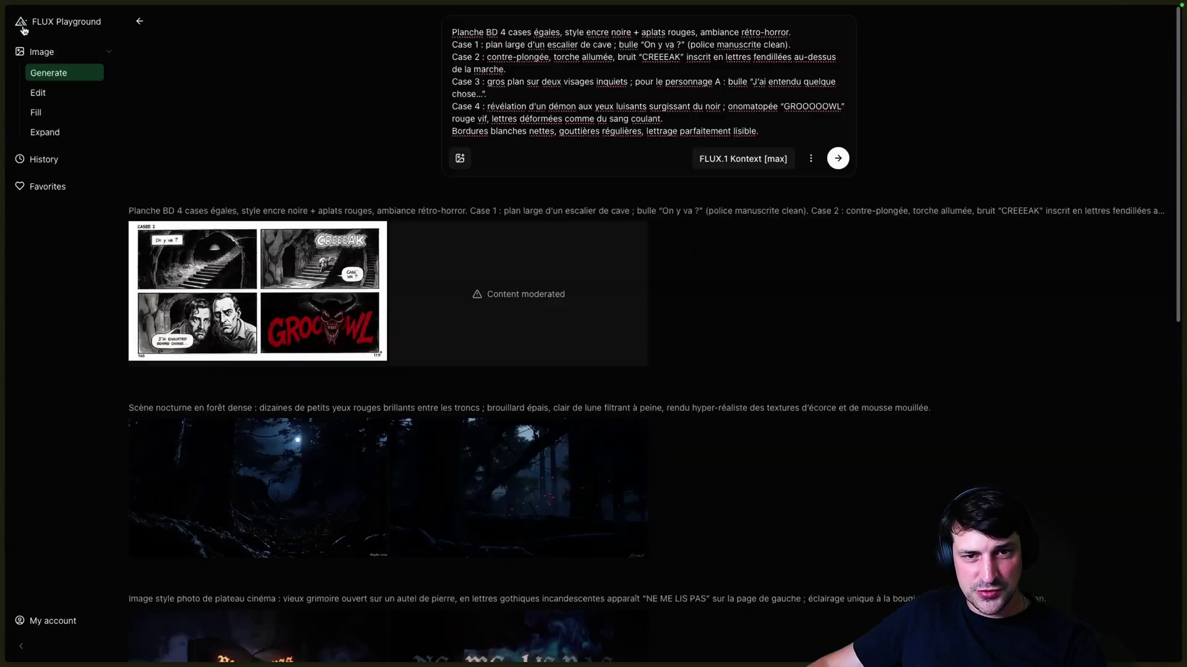
left_click(18, 21)
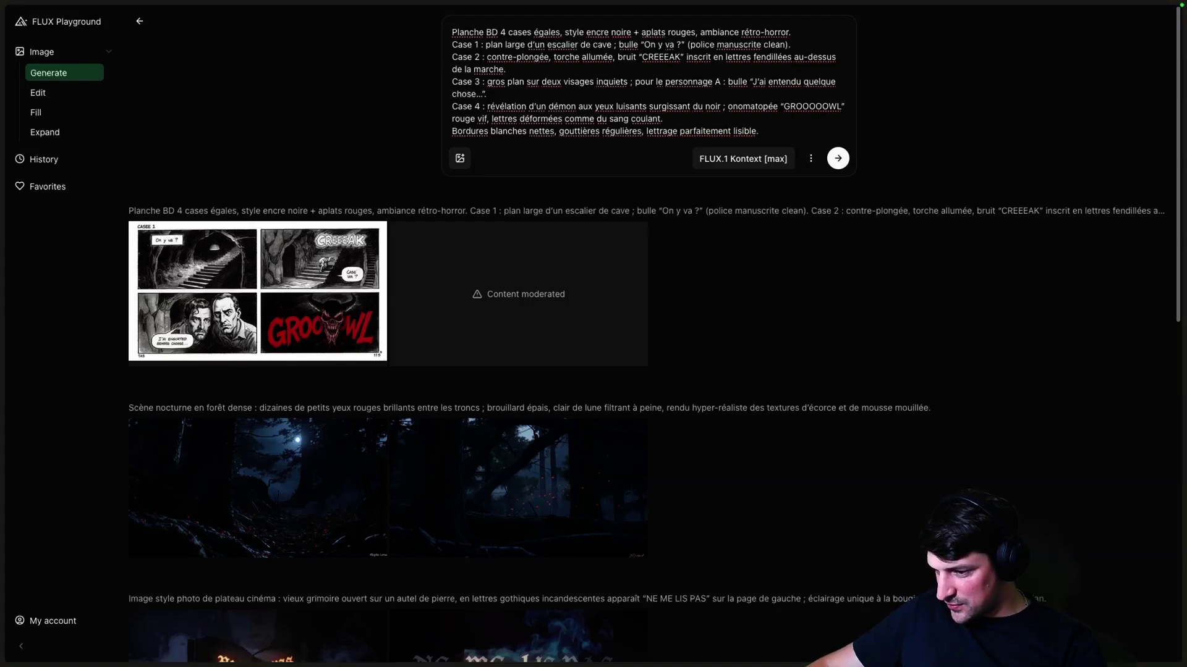
- Load the portrait of the woman in the puffer jacket from the Downloads folder into the Edit tool
left_click(92, 93)
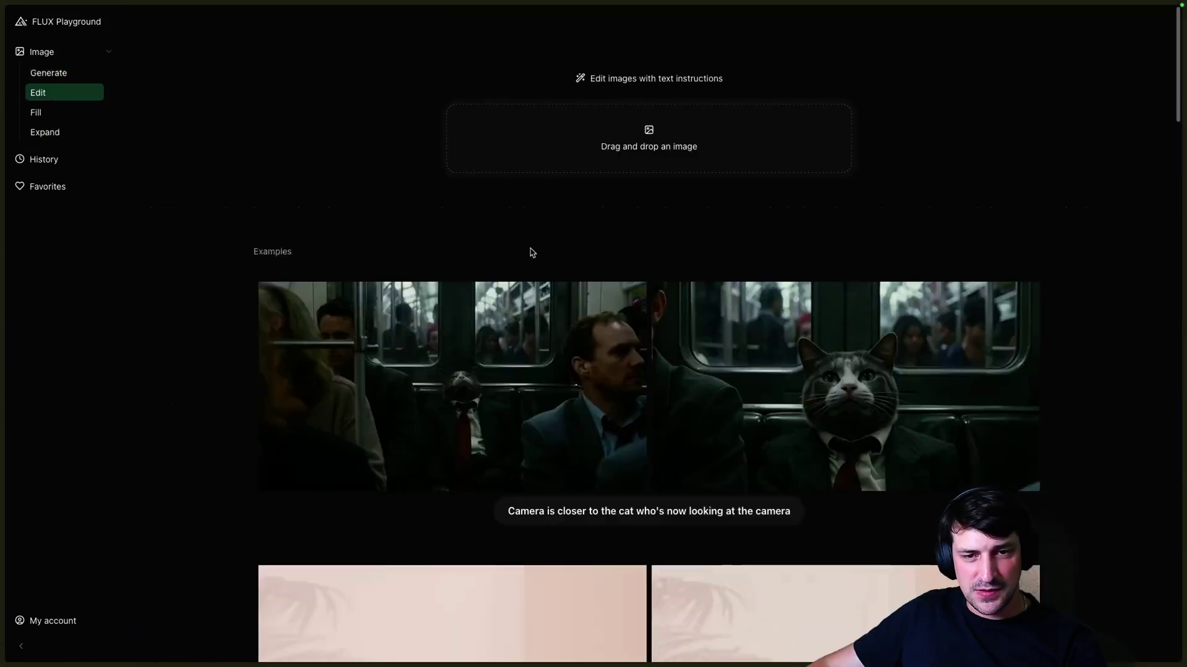
left_click(655, 158)
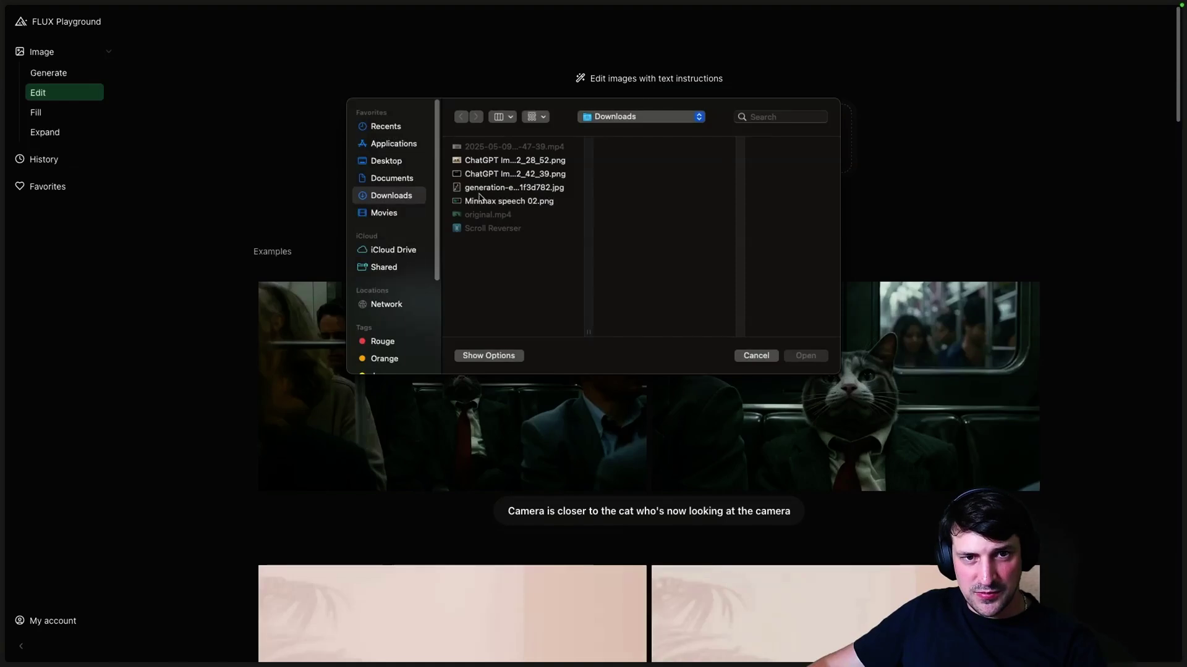
left_click(805, 356)
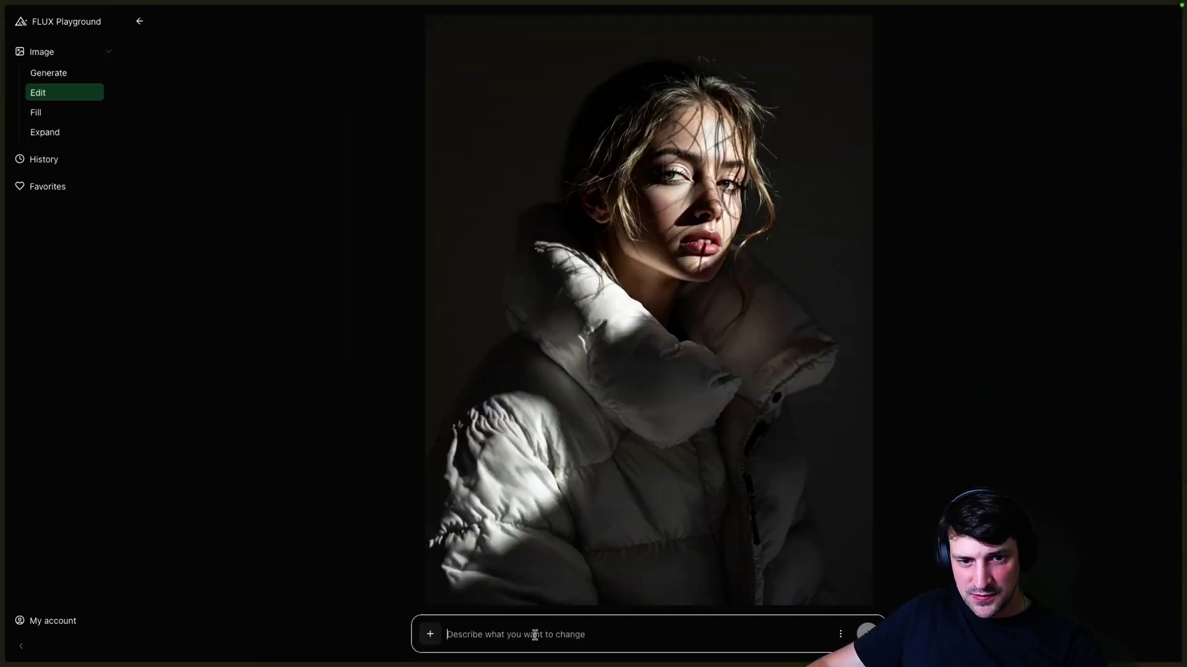
- Generate edits from "Garde le même personnage, mais change son décor : fais-le marcher dans une ruelle cyberpunk de nuit sous la pluie, reflets de néons au sol."
left_click(617, 640)
type("décor : fais-le marcher dans une ruelle cyberpunk de nuit sous la pluie, reflets de néons au sol.")
key("Return")
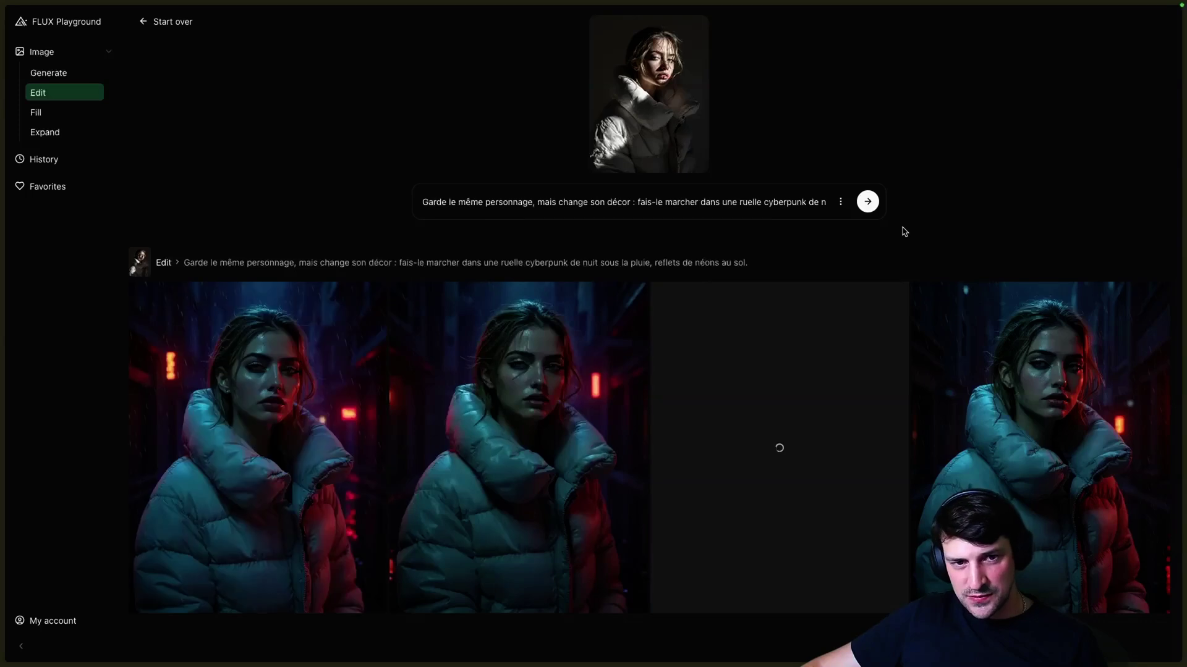
- Browse the cyberpunk alley variants of the portrait enlarged and return to the edit results
left_click(537, 381)
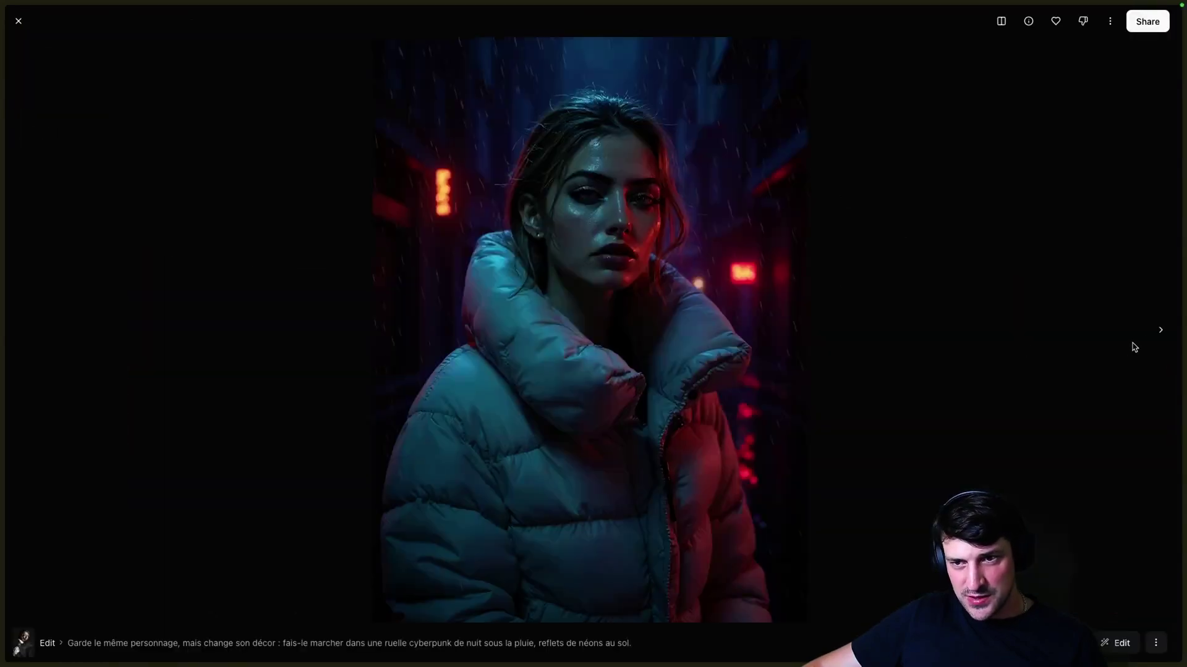
left_click(1160, 330)
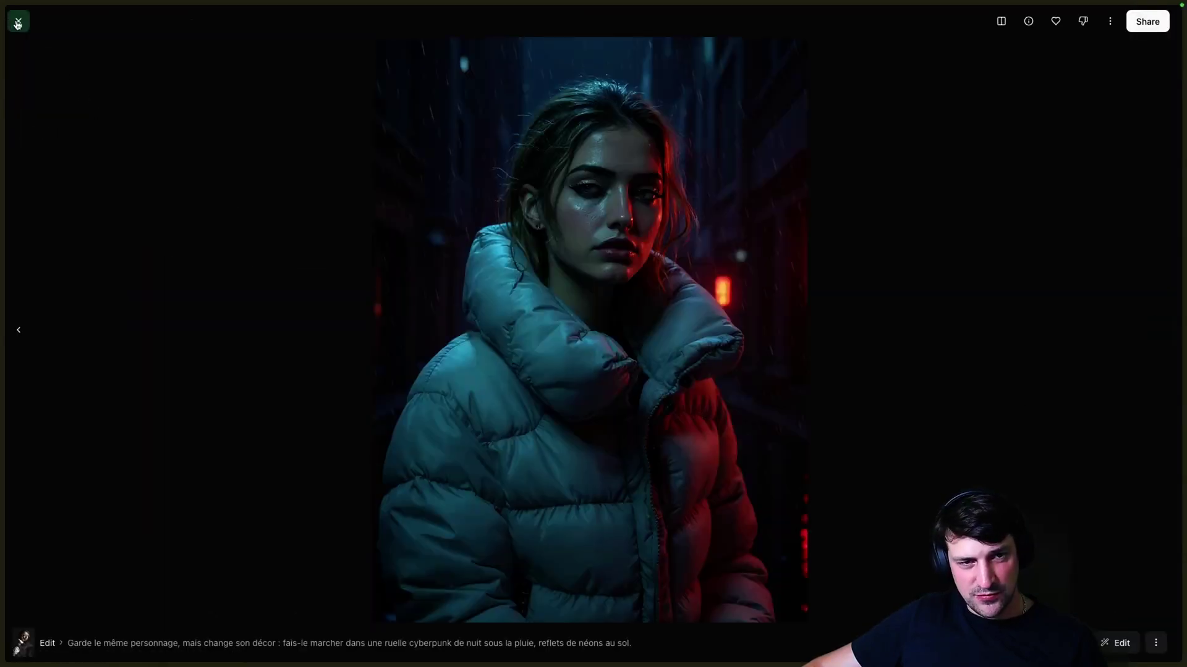
left_click(18, 21)
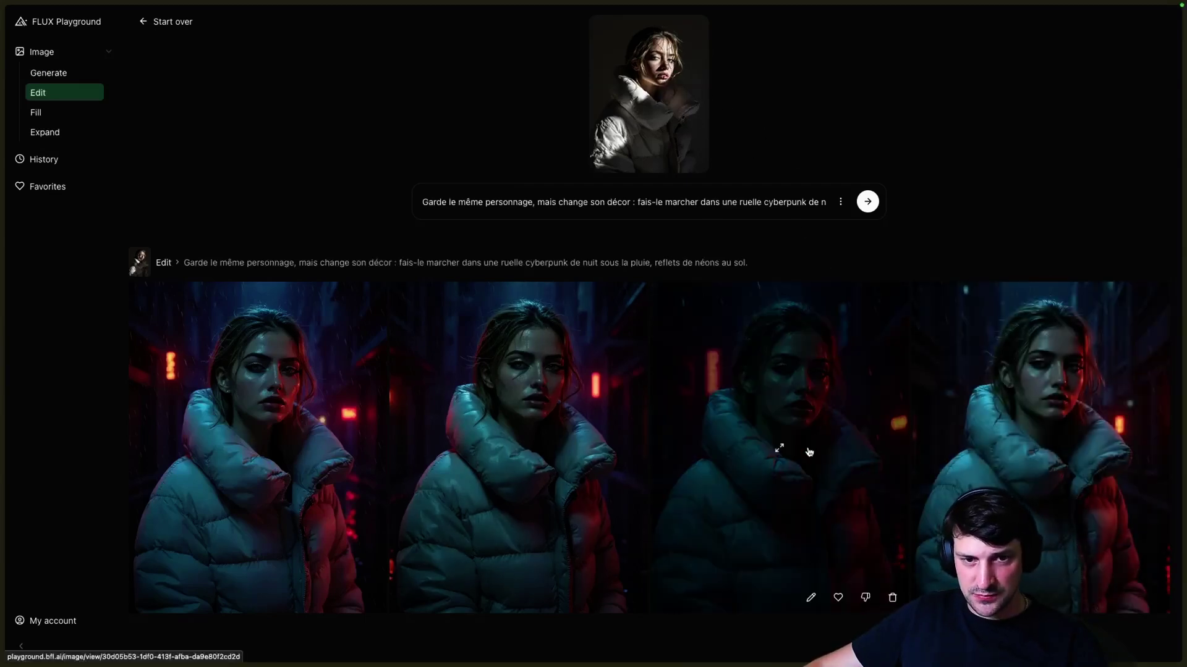
- View one more cyberpunk alley variant of the portrait enlarged and return to the edit results
left_click(1028, 445)
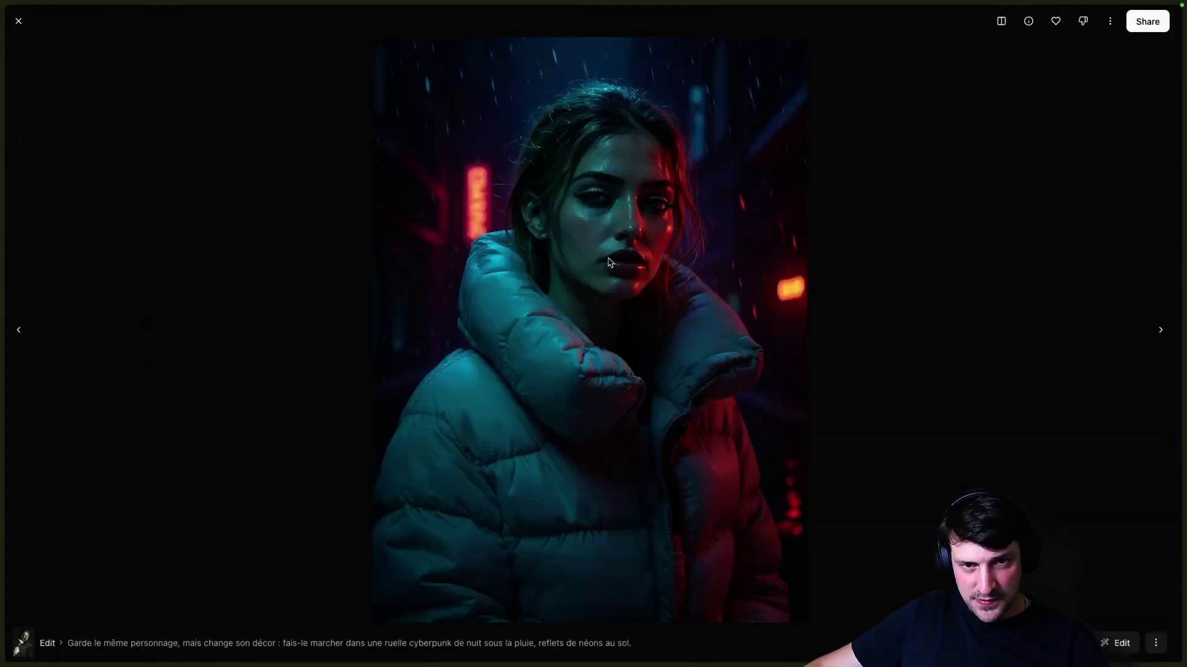
key("Escape")
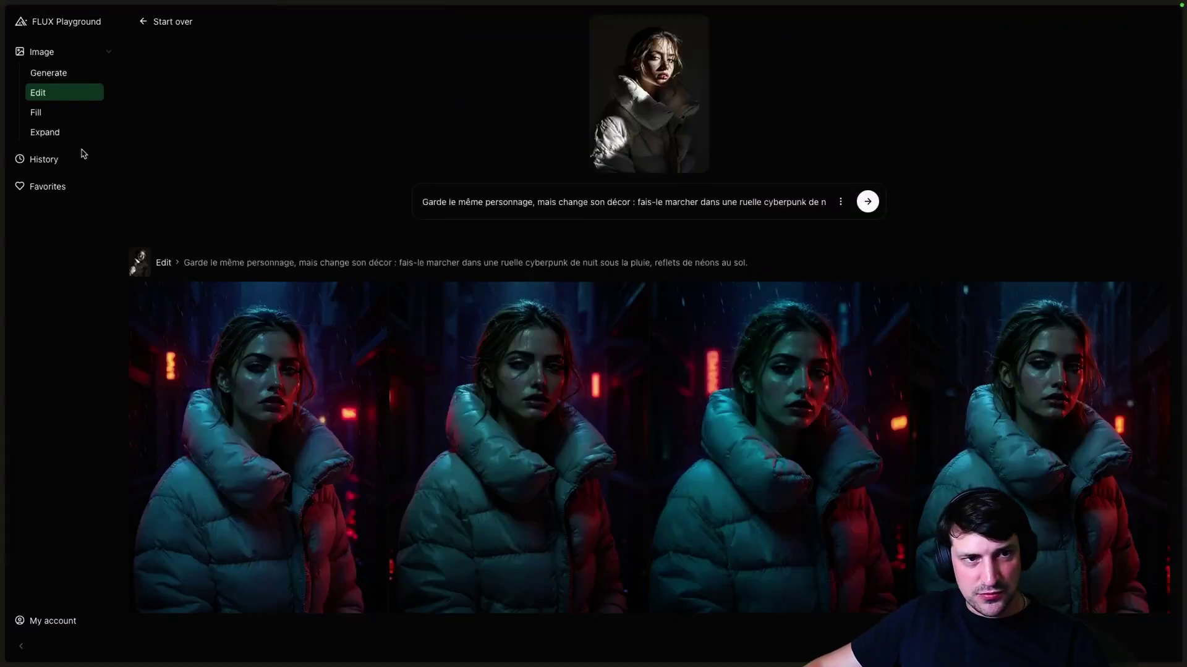
- Start over in the Edit tool and load the MINIMAX "Clonage de voix gratuit?" thumbnail image
left_click(169, 31)
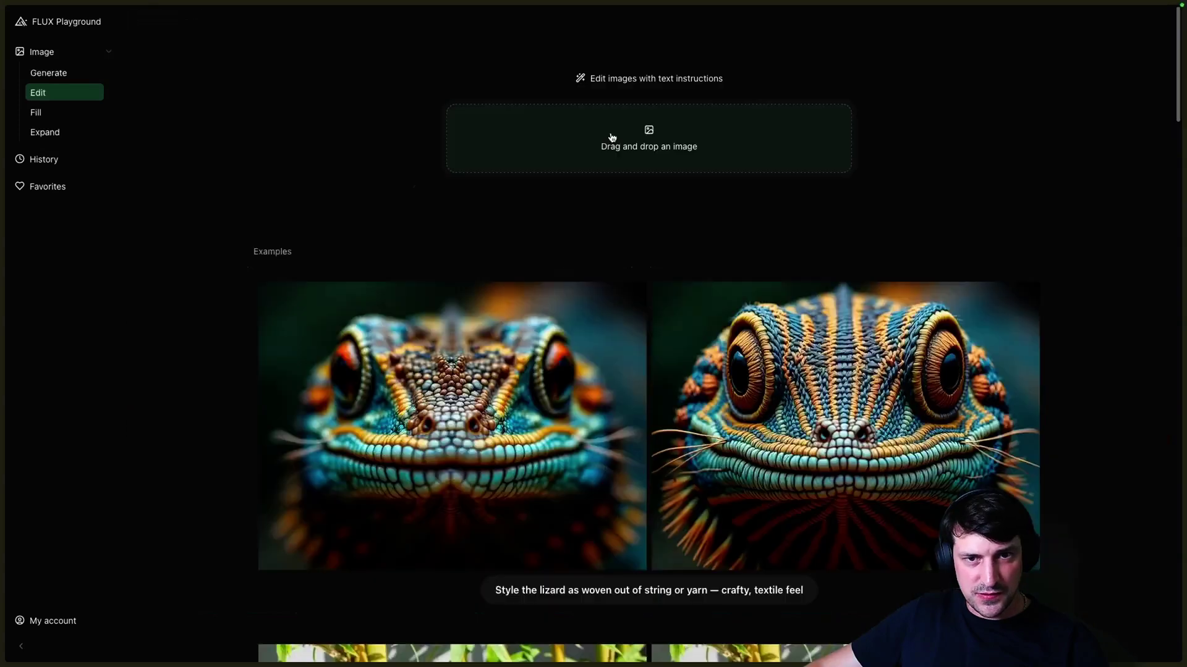
left_click(610, 132)
left_click(503, 201)
key("Return")
left_click(558, 597)
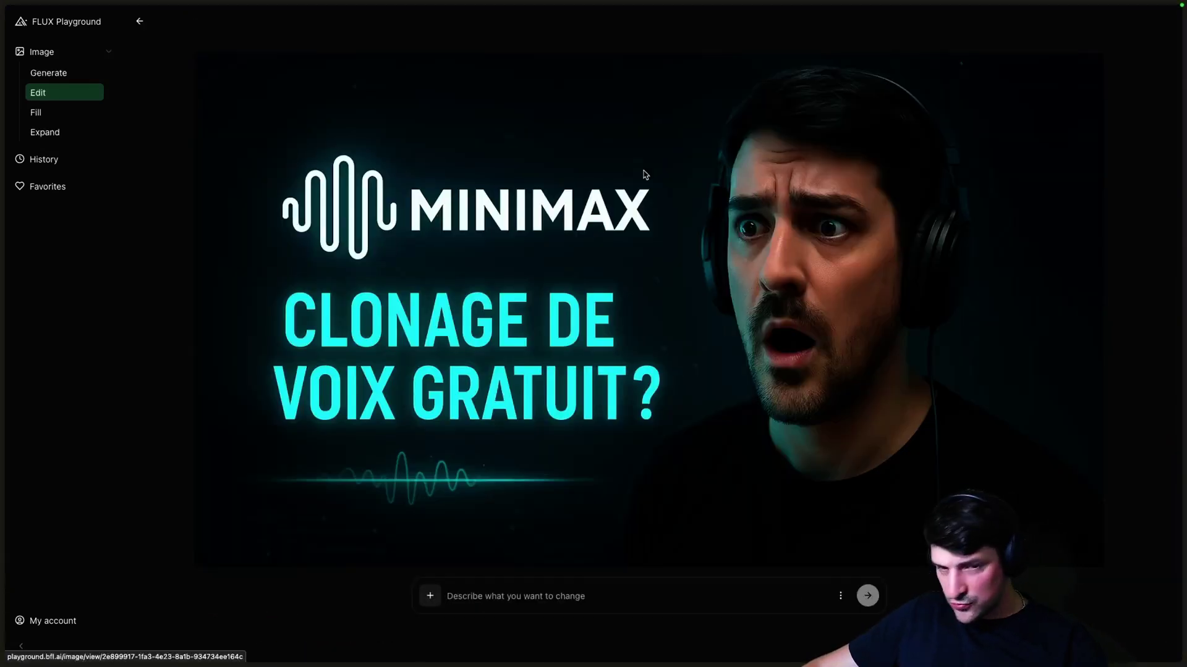
- Generate edits from the prompt: Change le texte et écrit a la place avec la même police d'écriture "Flux destroy 2025!"
left_click(585, 603)
type("Change le texte et écrit a la place avec la même police d'écriture \"Flux destroy 2025!\"")
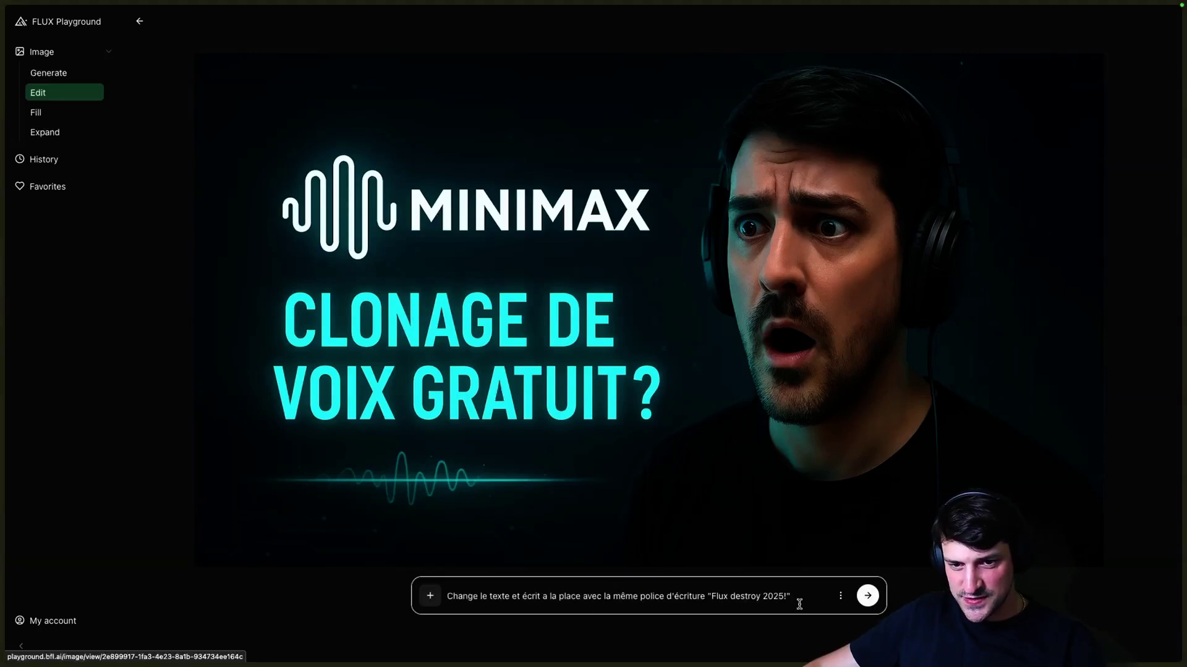
left_click(867, 596)
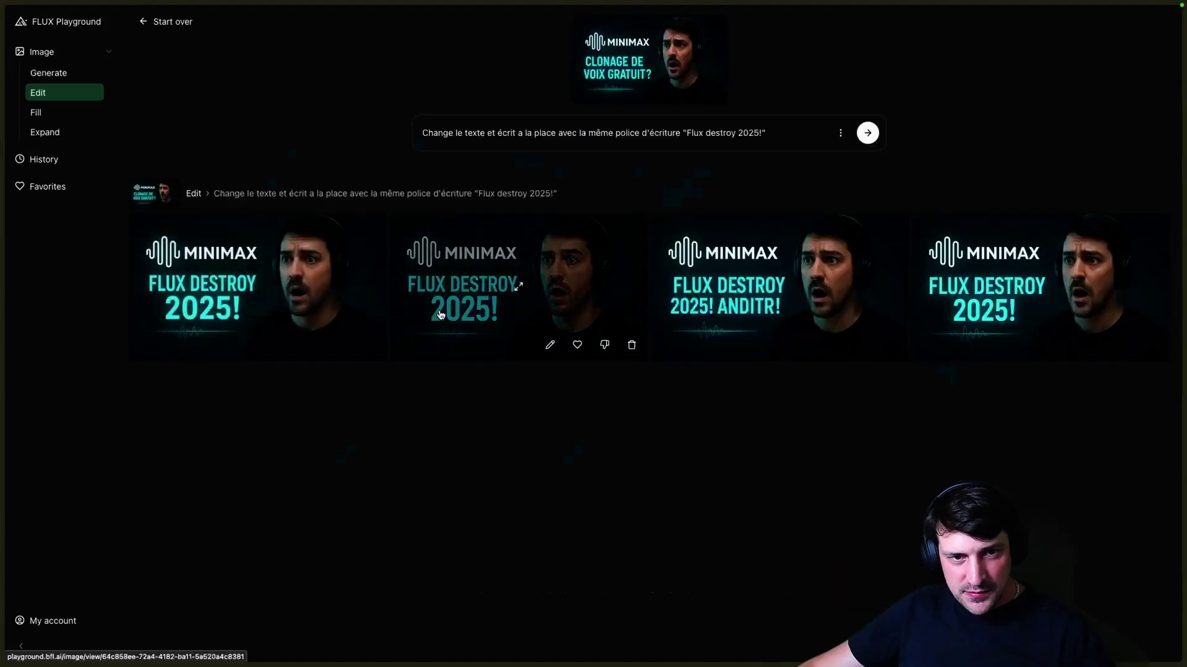
- Browse the MINIMAX thumbnail variants enlarged, compare their replaced lettering, and return to the edit results
left_click(256, 334)
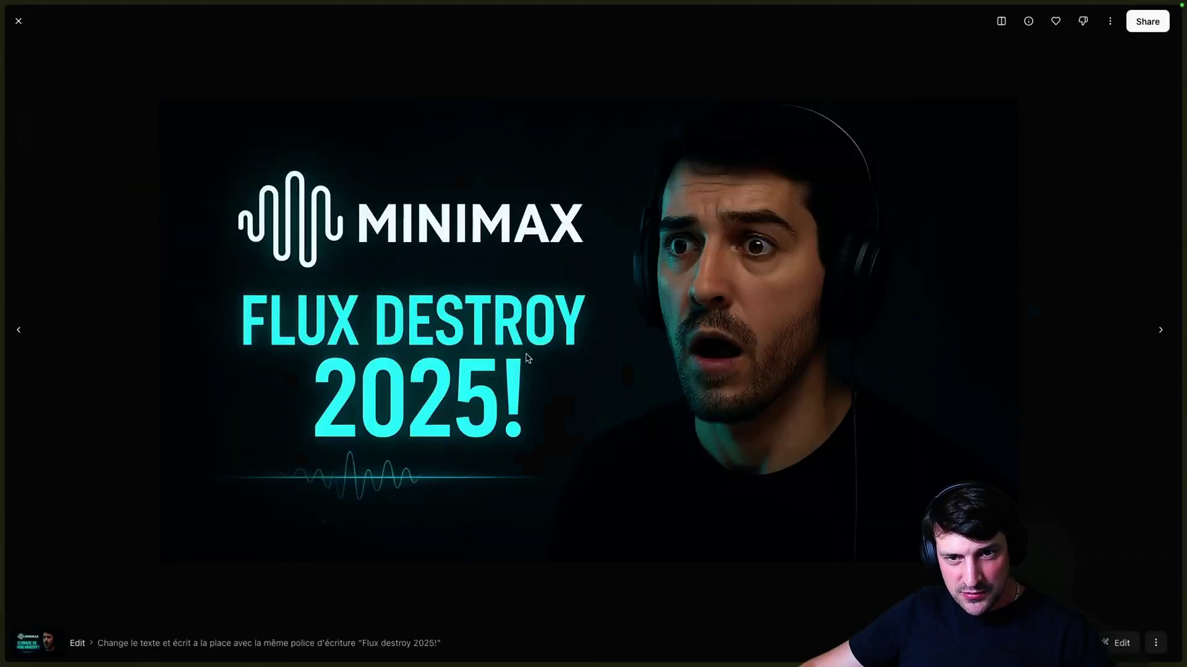
left_click(1160, 330)
left_click(1161, 330)
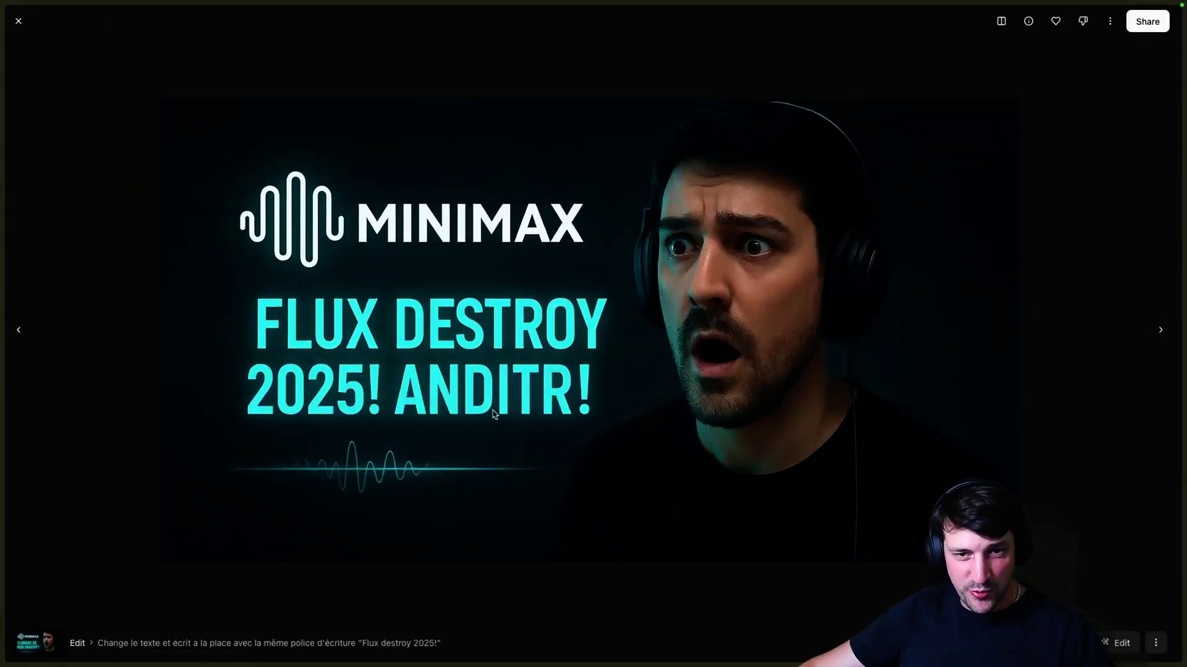
left_click(1161, 330)
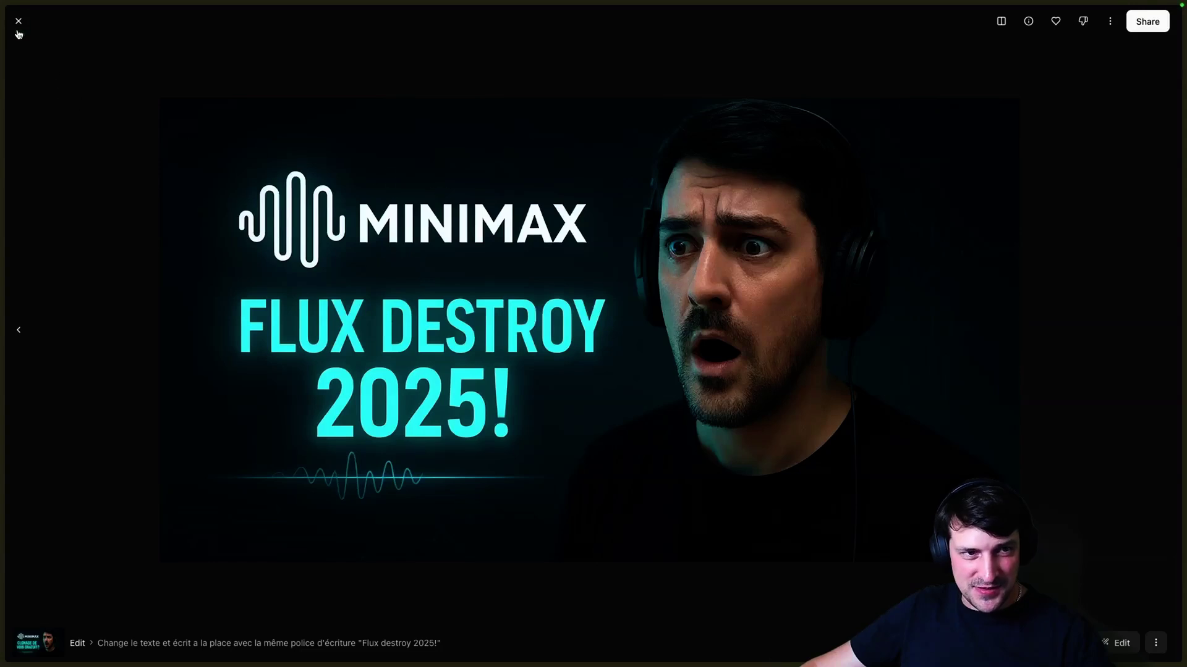
left_click(18, 31)
left_click(989, 266)
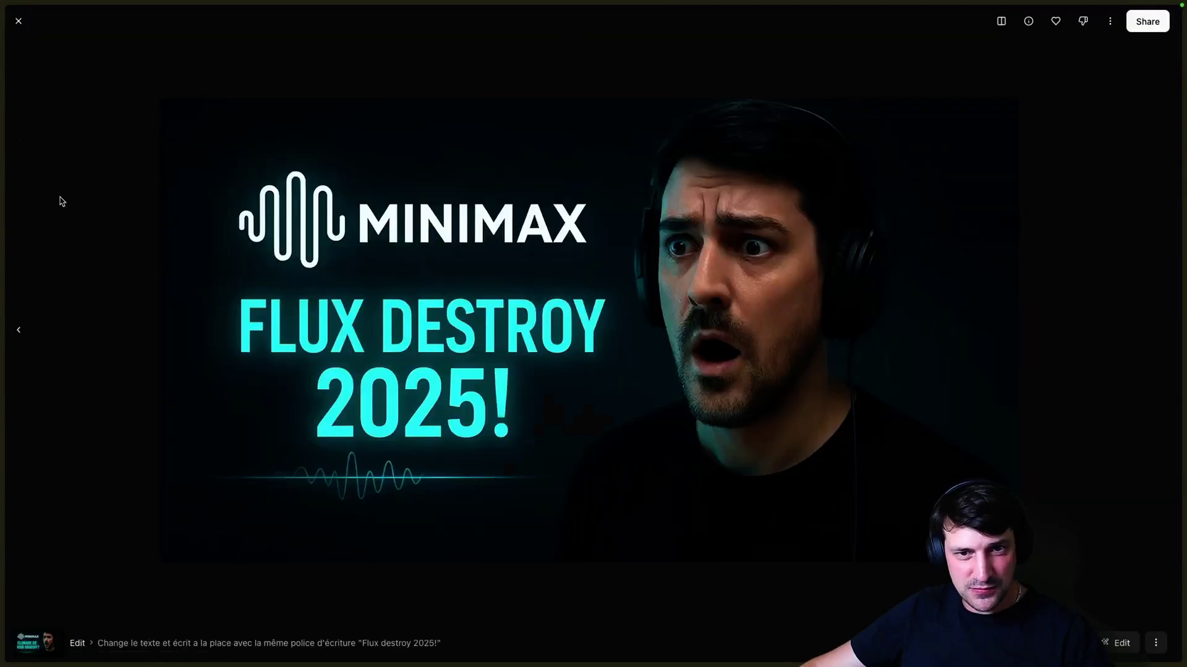
key("Escape")
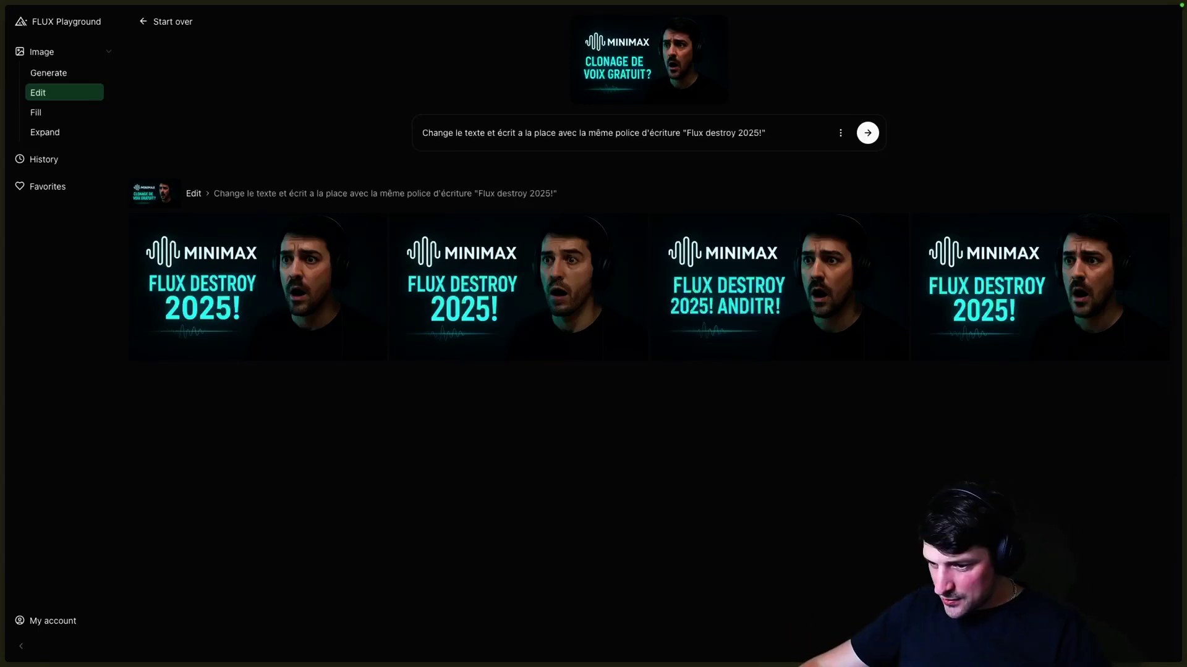
- Generate an image from "Un orchestre symphonique de chats anthropomorphes joue d'instruments transparents dans une salle baroque inondée d'eau claire."
left_click(57, 621)
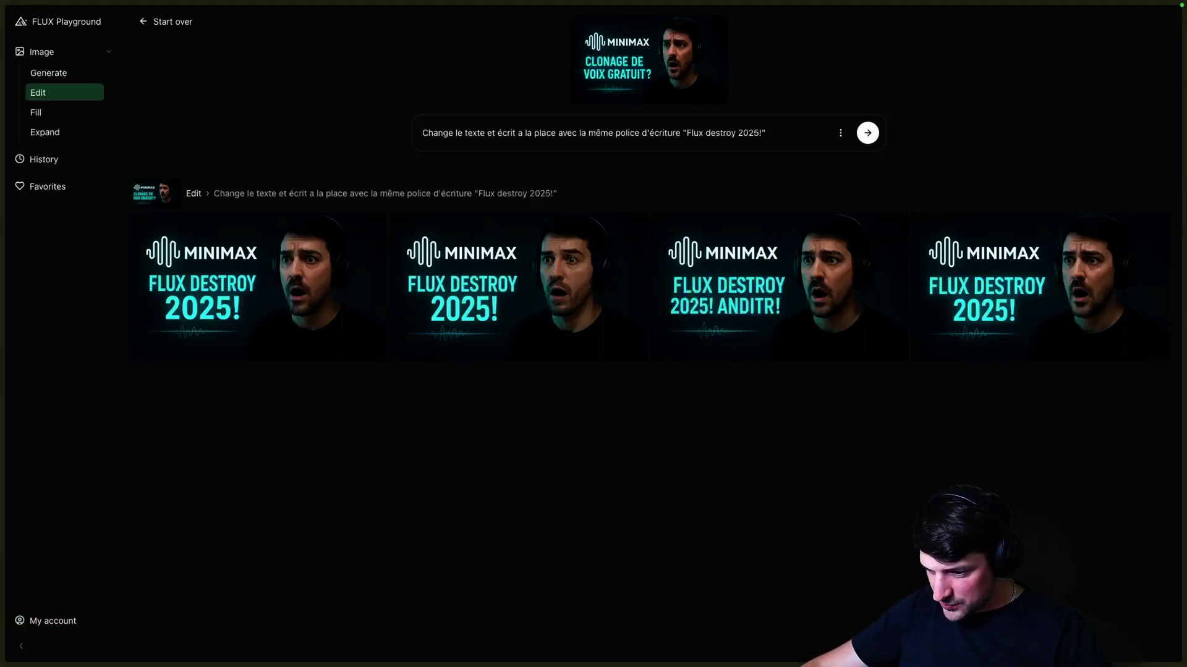
left_click(55, 73)
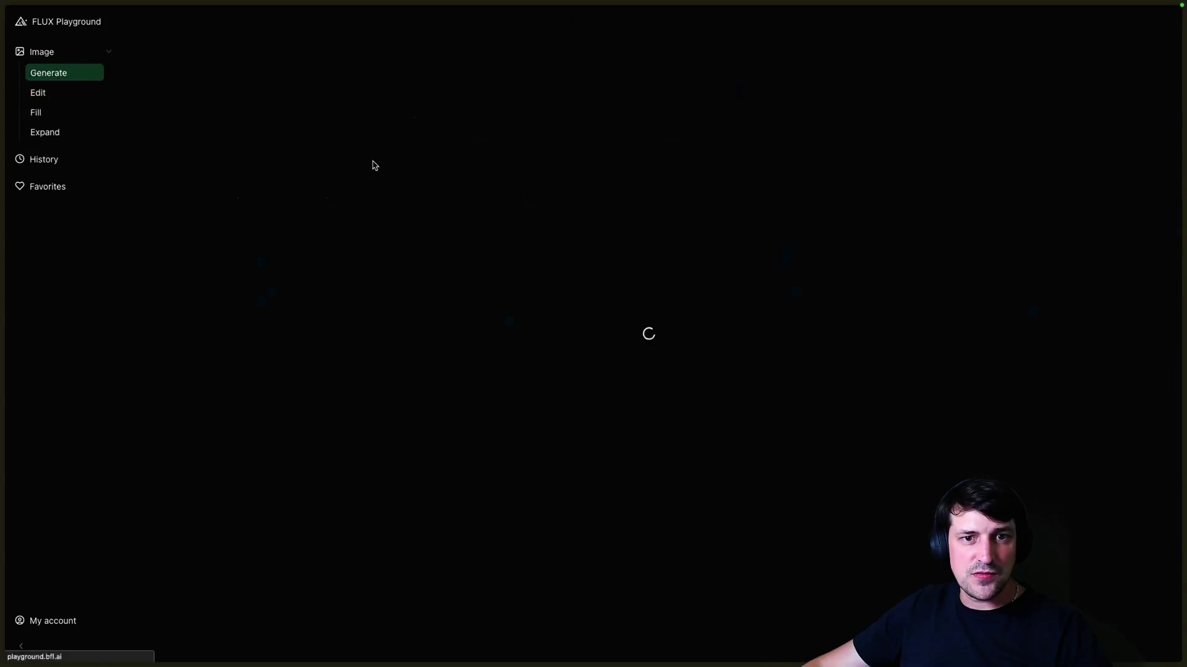
type("Un orchestre symphonique de chats anthropomorphes joue d'instruments transparents dans une salle baroque inondée d'eau claire.")
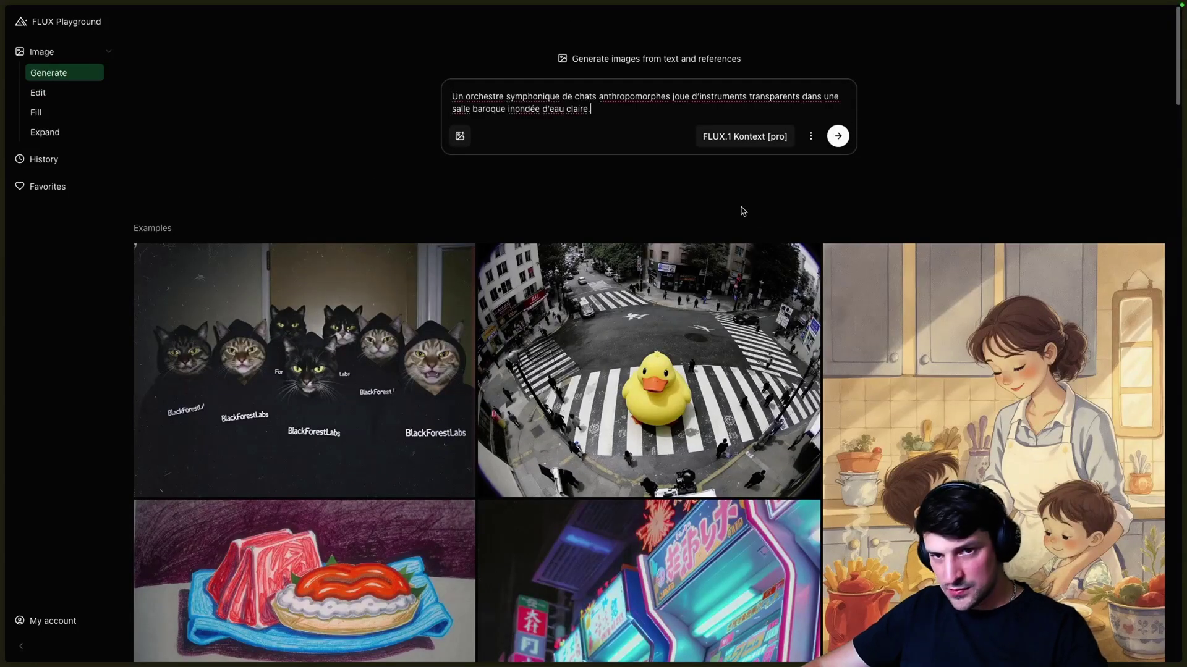
left_click(838, 136)
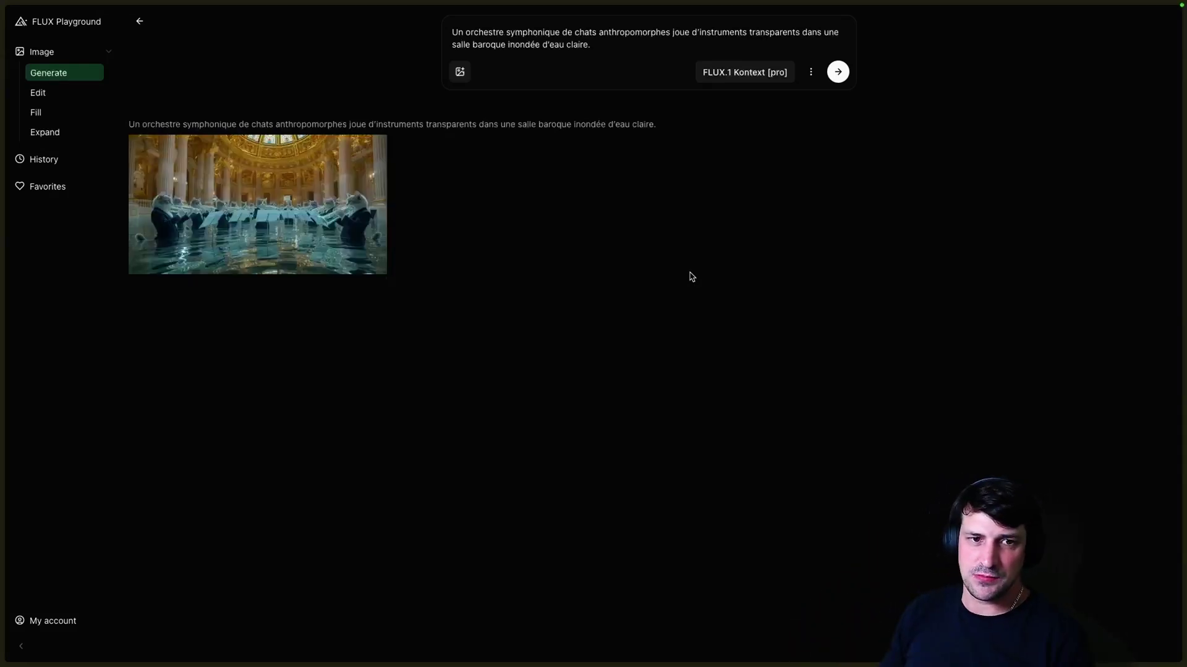
- Review the cat orchestra prompt against its generated image enlarged, and close the enlarged view
double_click(491, 36)
left_click(629, 50)
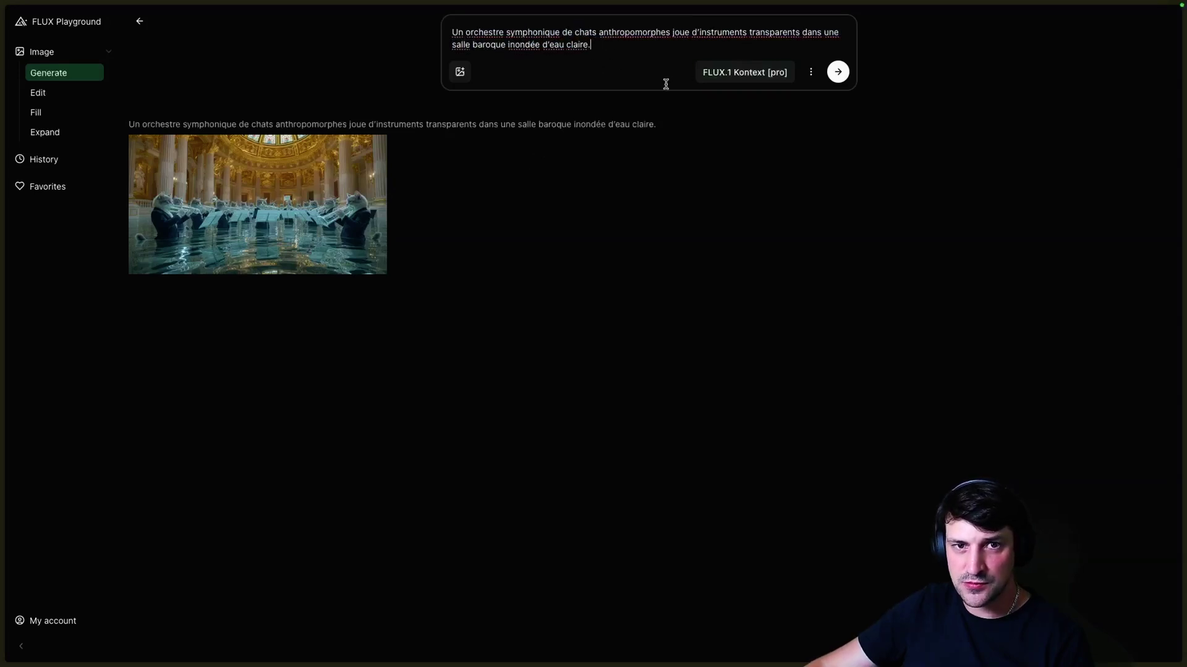
left_click(329, 218)
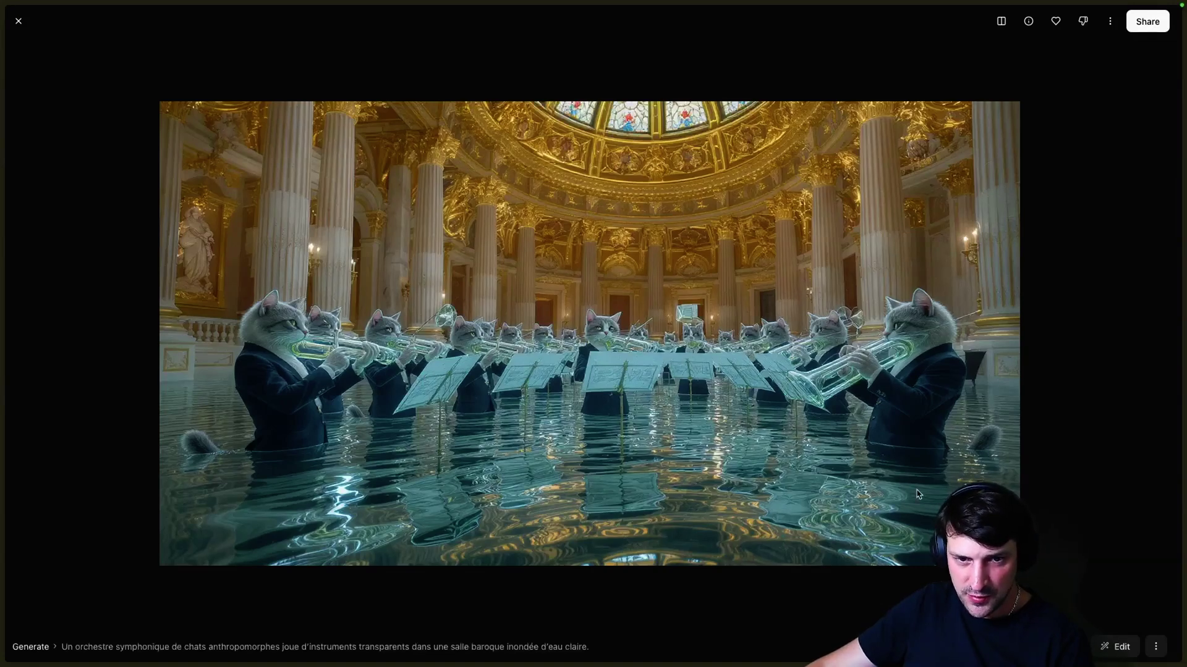
left_click(19, 21)
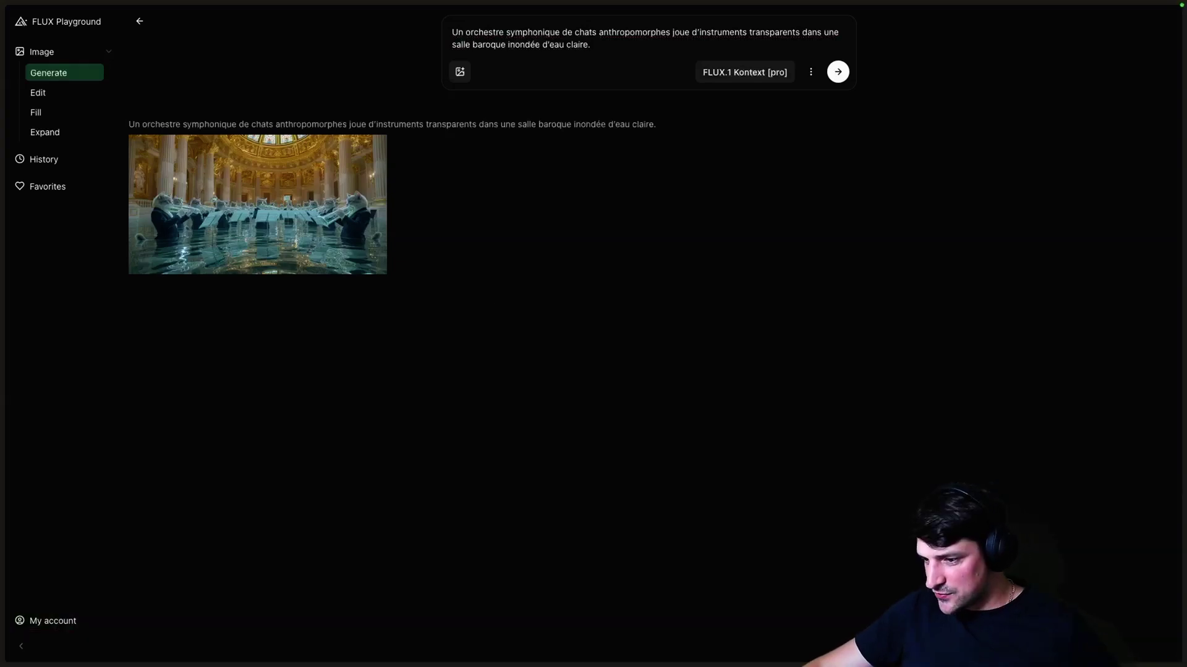
- Generate an image from "Génère un gros plan hyper-détaillé d'une libellule aux ailes translucides irisées, posée sur un micro-processeur brillant."
left_click(703, 34)
key("ctrl+a")
type("Génère un gros plan hyper-détaillé d'une libellule aux ailes translucides irisées, posée sur un micro-processeur brillant.")
key("Return")
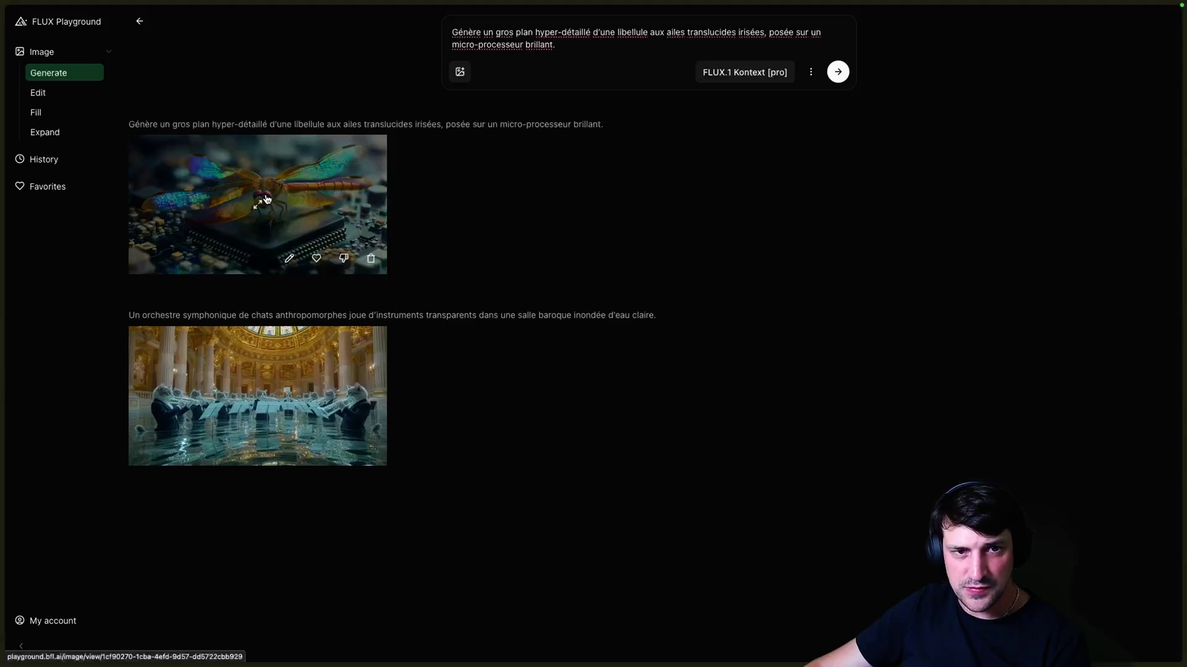
- View the dragonfly image enlarged and check which further tools can be applied to it
left_click(258, 203)
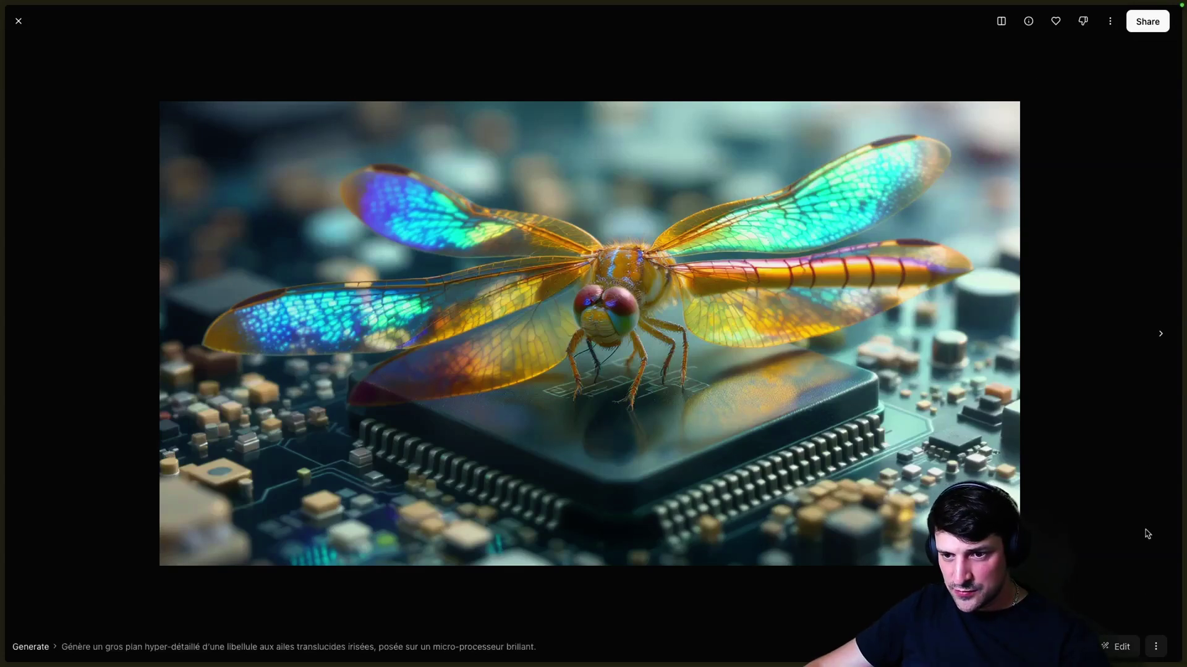
left_click(1155, 647)
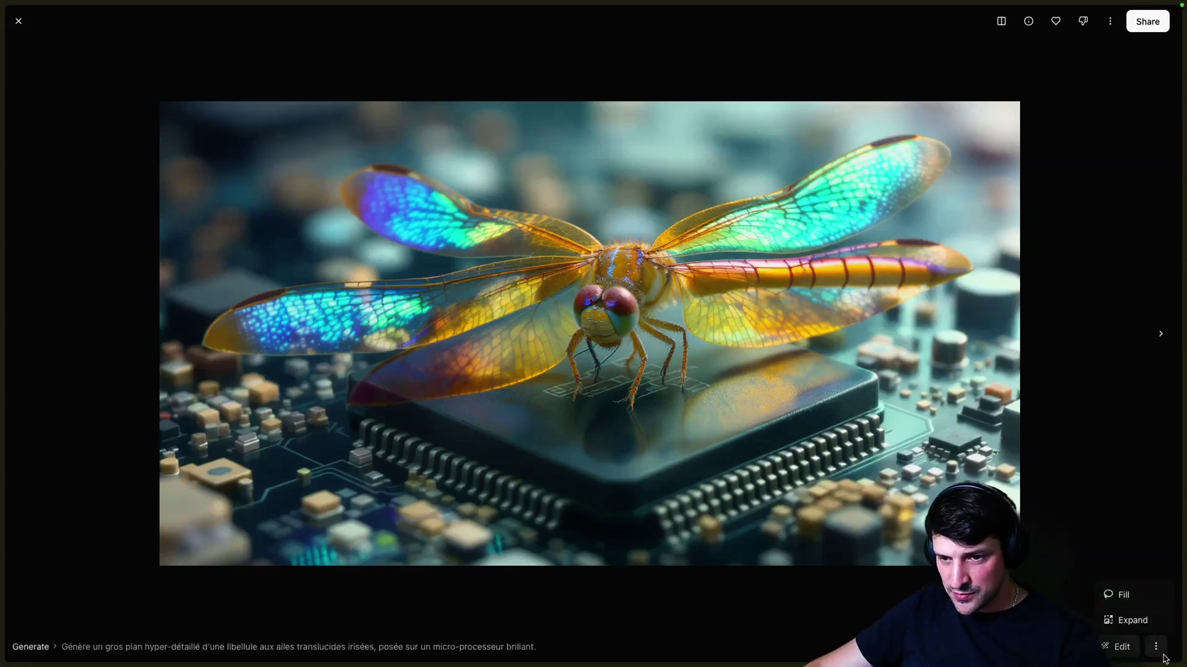
left_click(1156, 647)
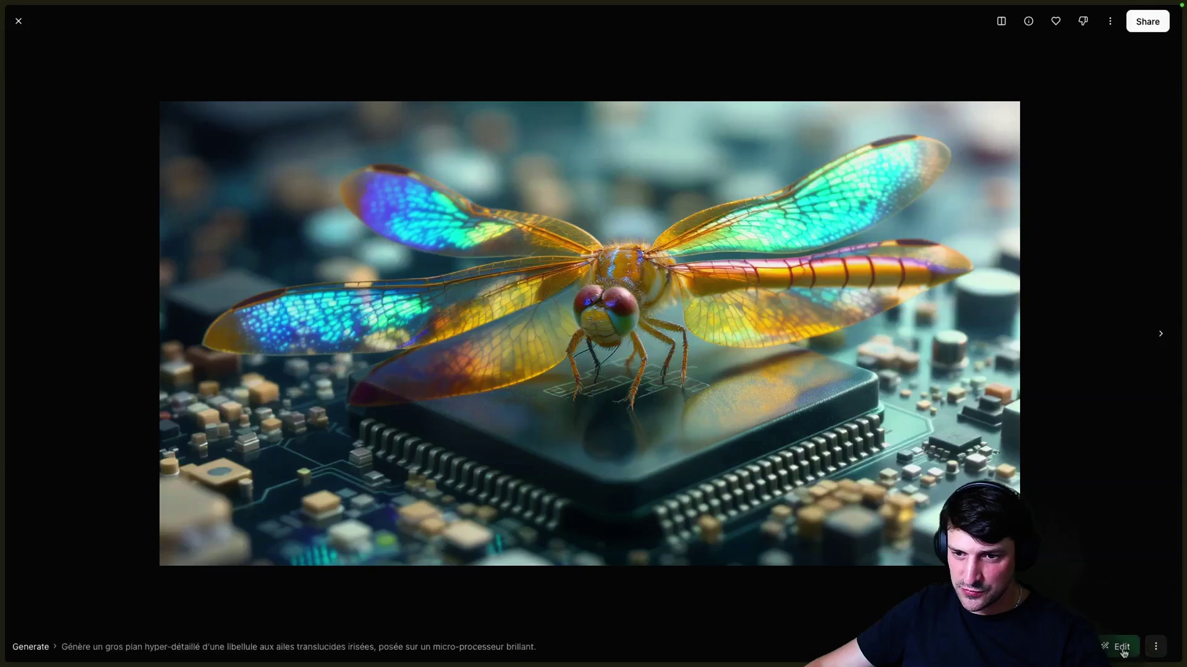
left_click(1155, 646)
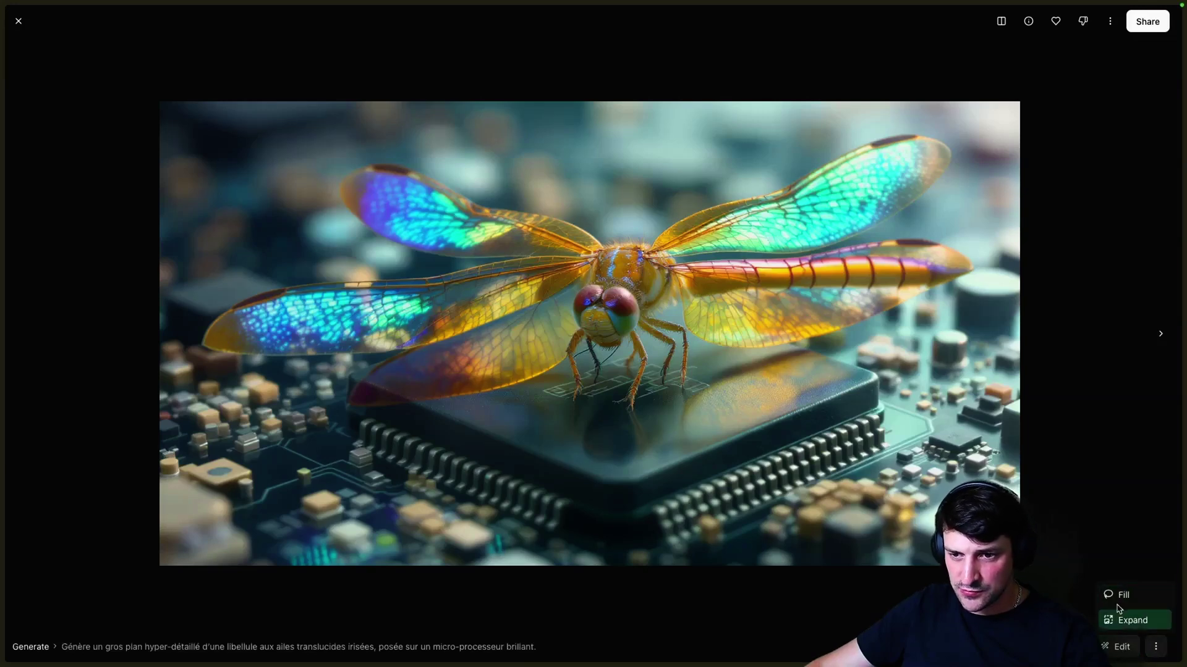
- Send the dragonfly image to the Edit tool and generate edits from "Change la libellule en hérisson tout mignon"
left_click(1125, 642)
type("c")
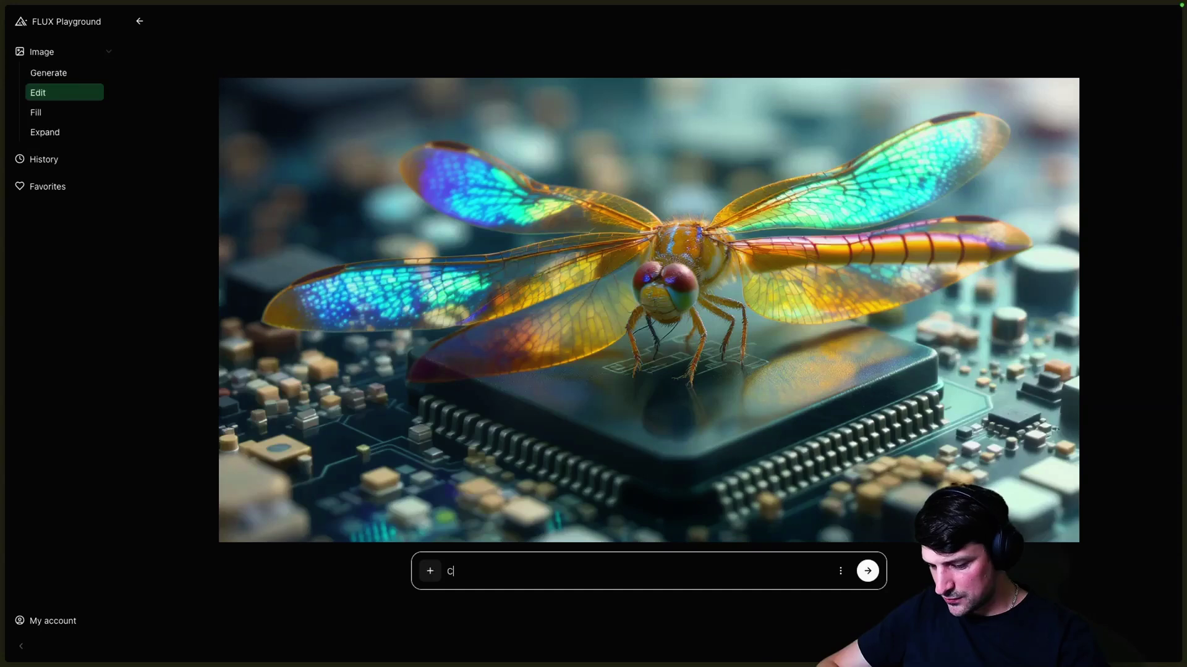
type("hange")
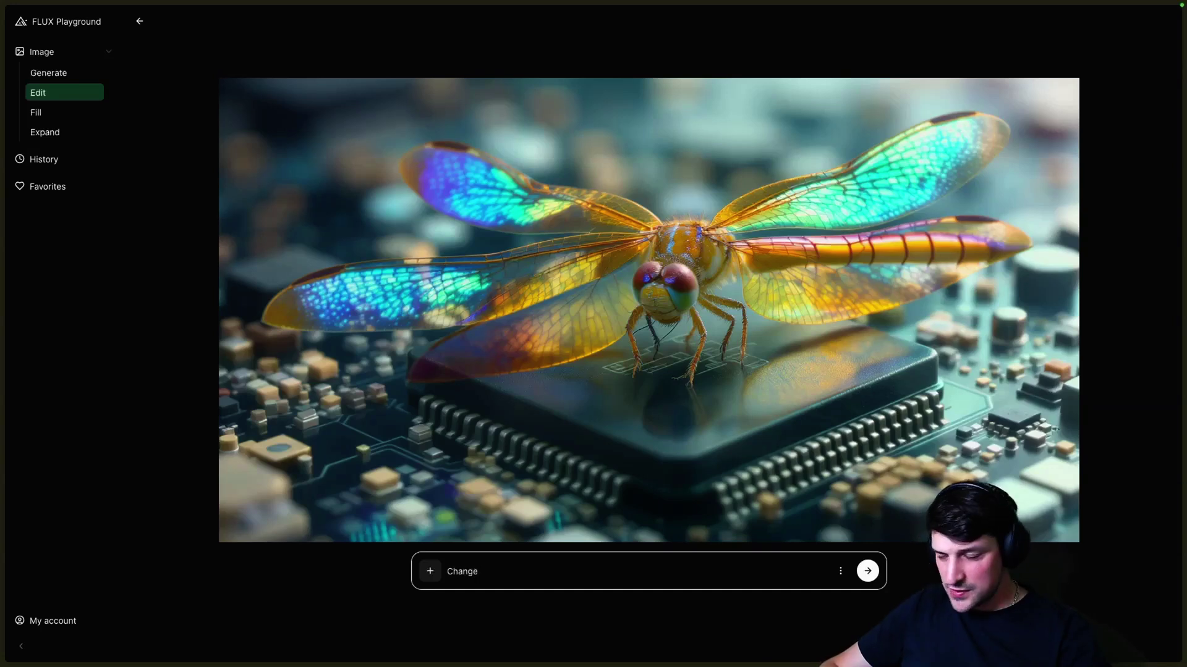
type(" la libellule enhérisson tout mignon")
key("Return")
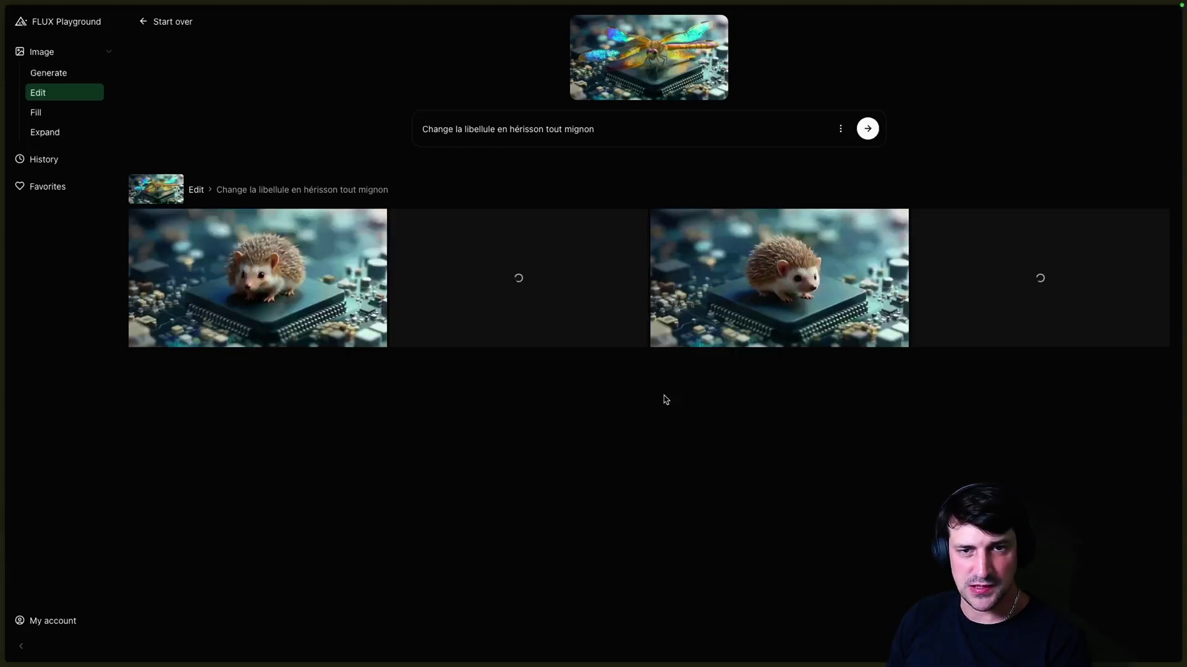
- Browse the hedgehog variants enlarged, comparing them back and forth, and return to the edit results
left_click(537, 334)
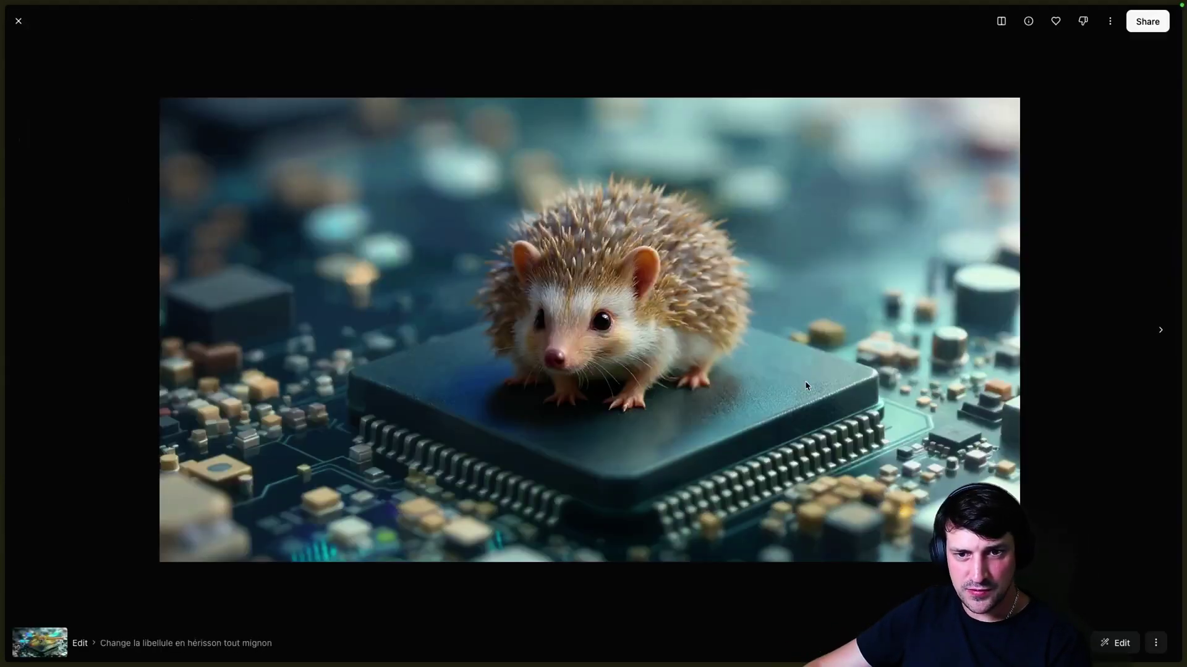
left_click(1162, 332)
left_click(1162, 332)
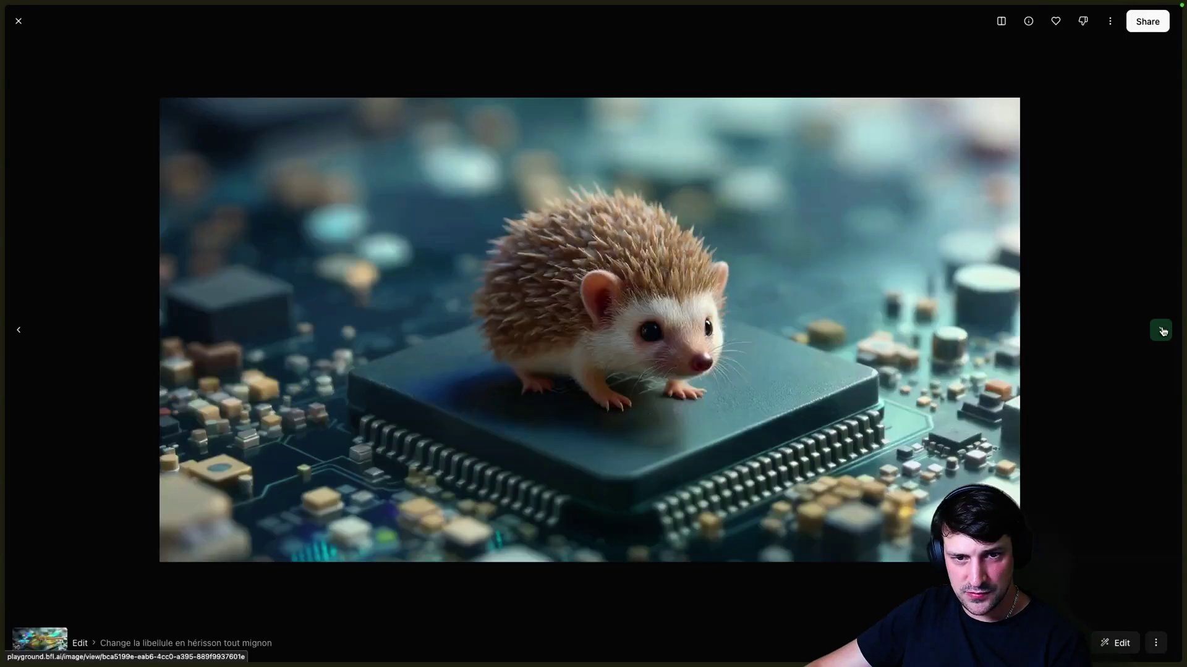
left_click(21, 331)
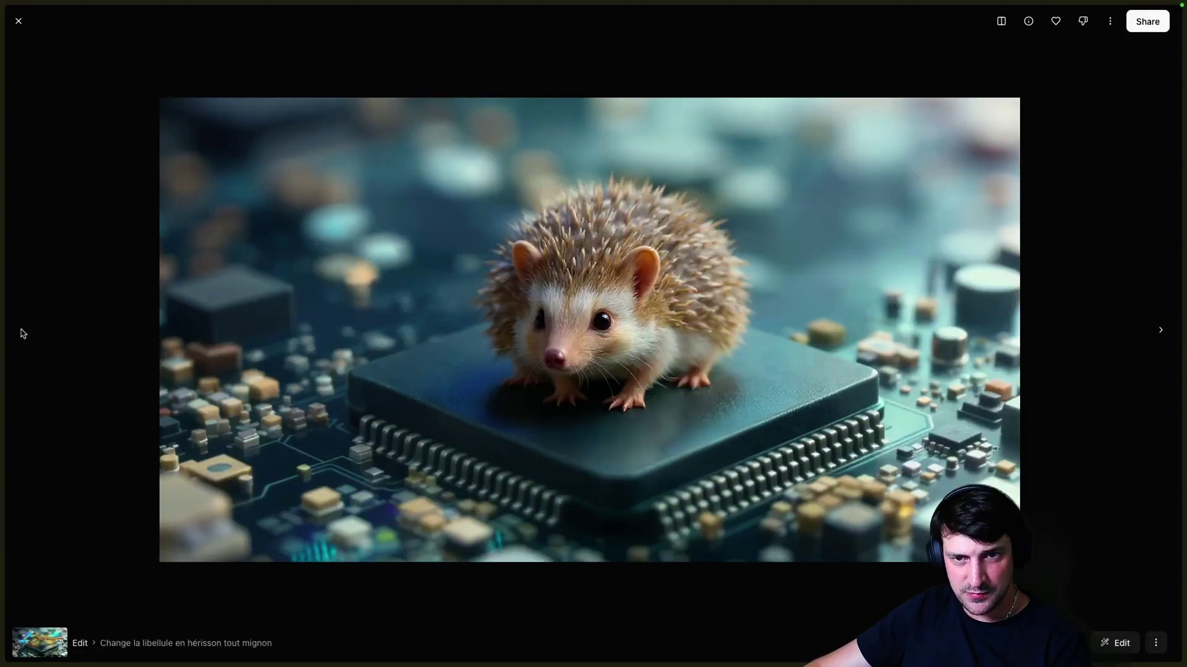
left_click(1160, 329)
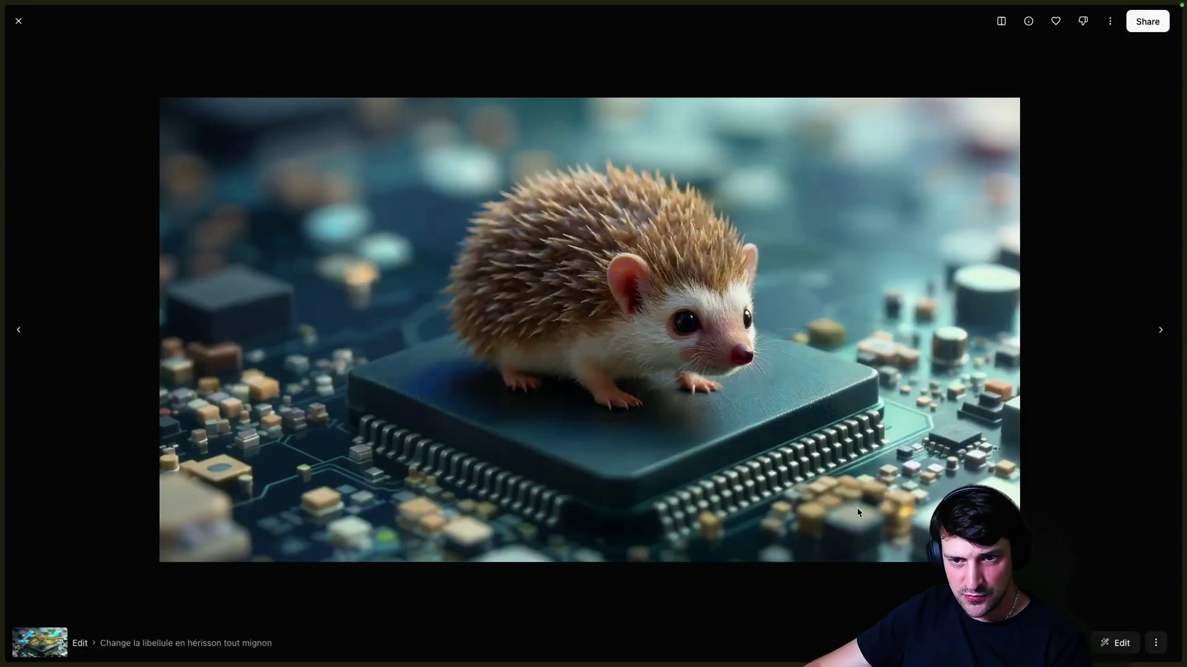
left_click(1160, 329)
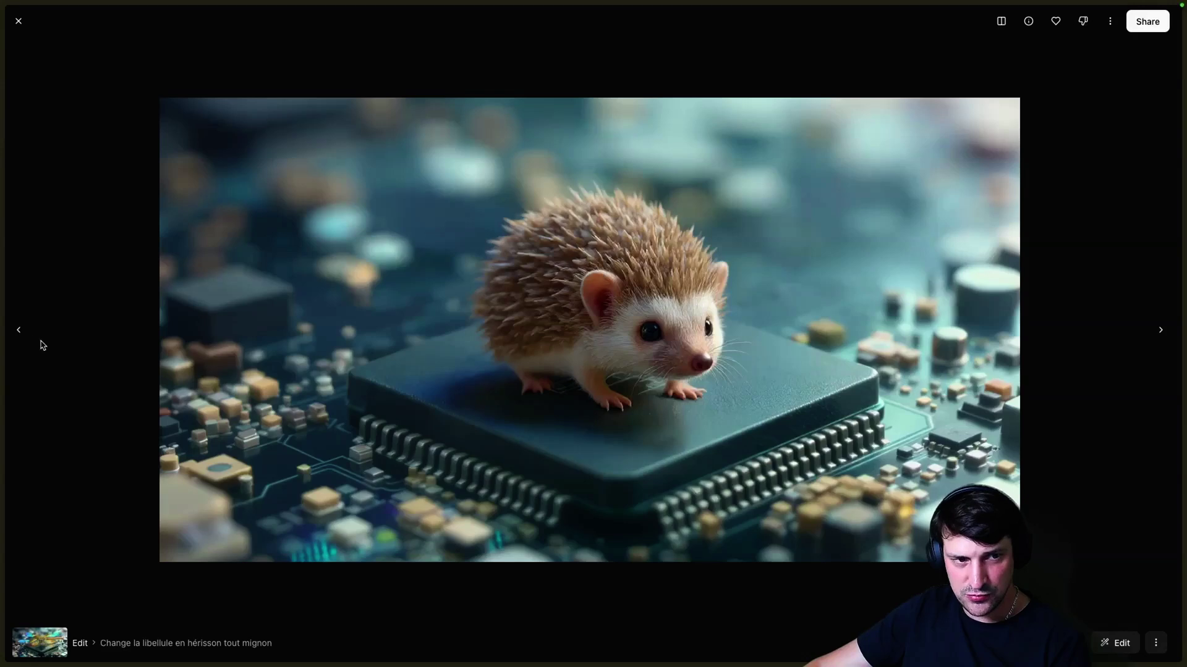
left_click(18, 330)
key("Left")
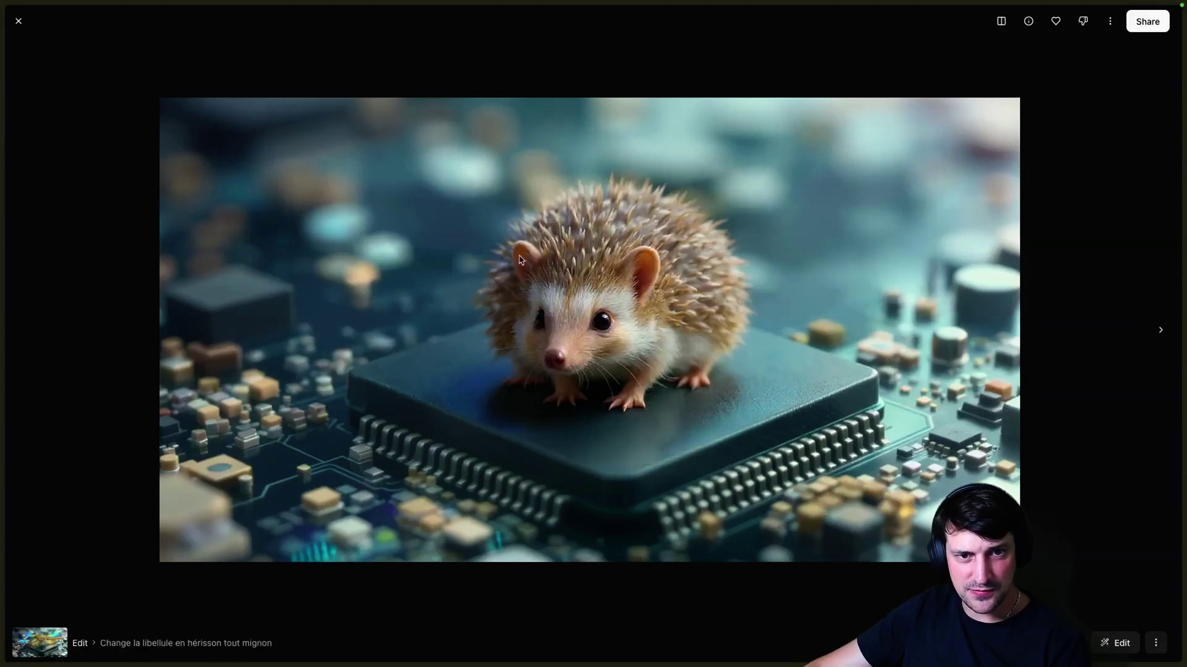
left_click(1155, 332)
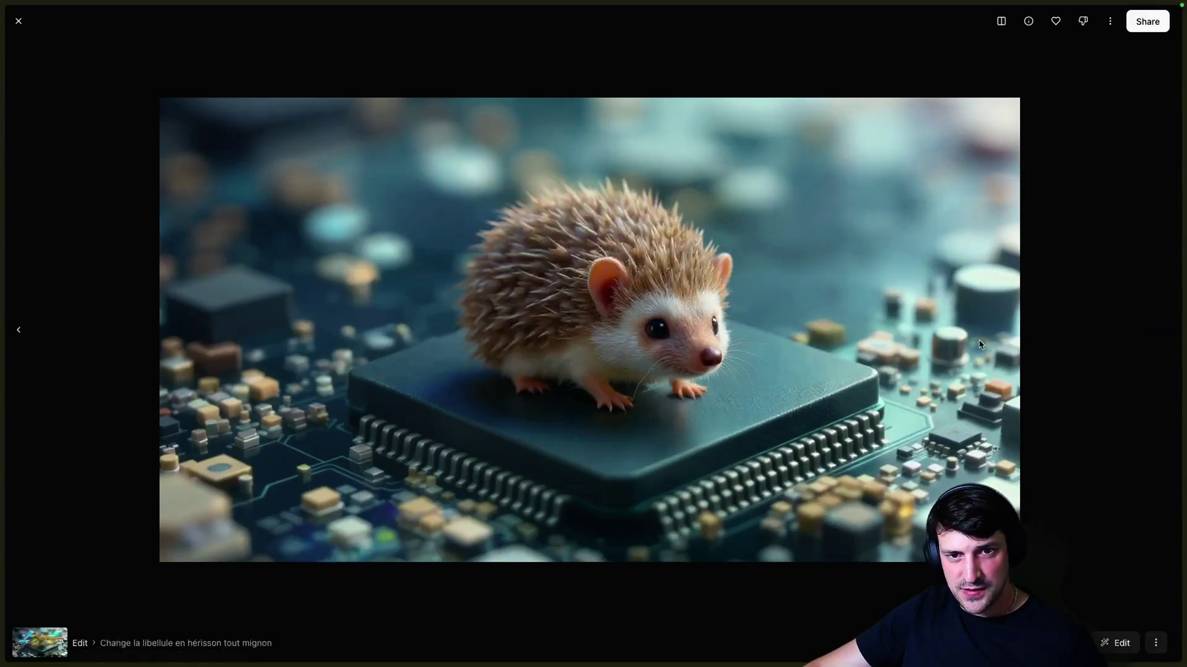
key("Escape")
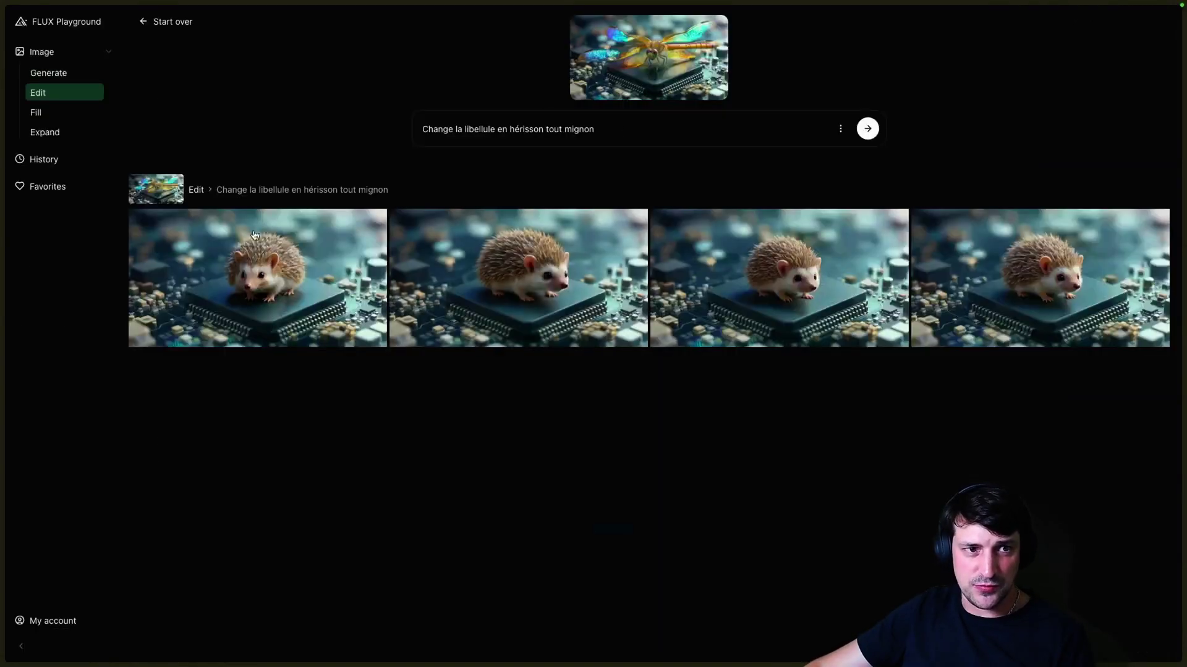
- Open the generation history, view a "Flux destroy 2025!" thumbnail variant enlarged, and close it
left_click(43, 159)
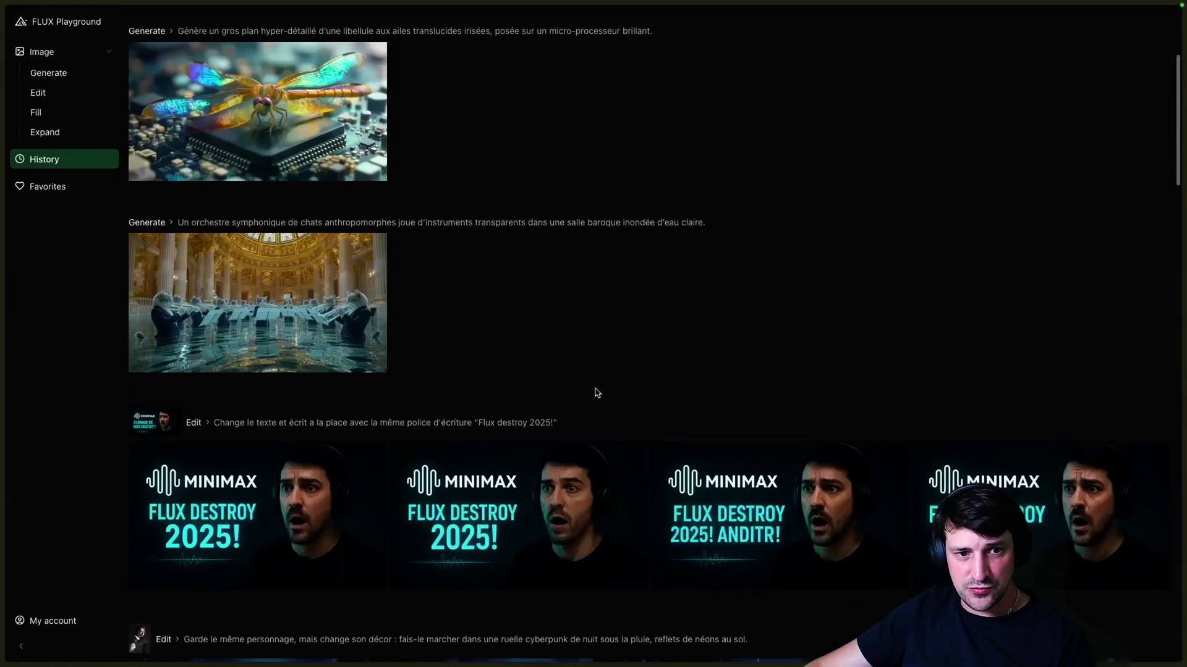
scroll(420, 383, "down", 2)
scroll(618, 383, "down", 1)
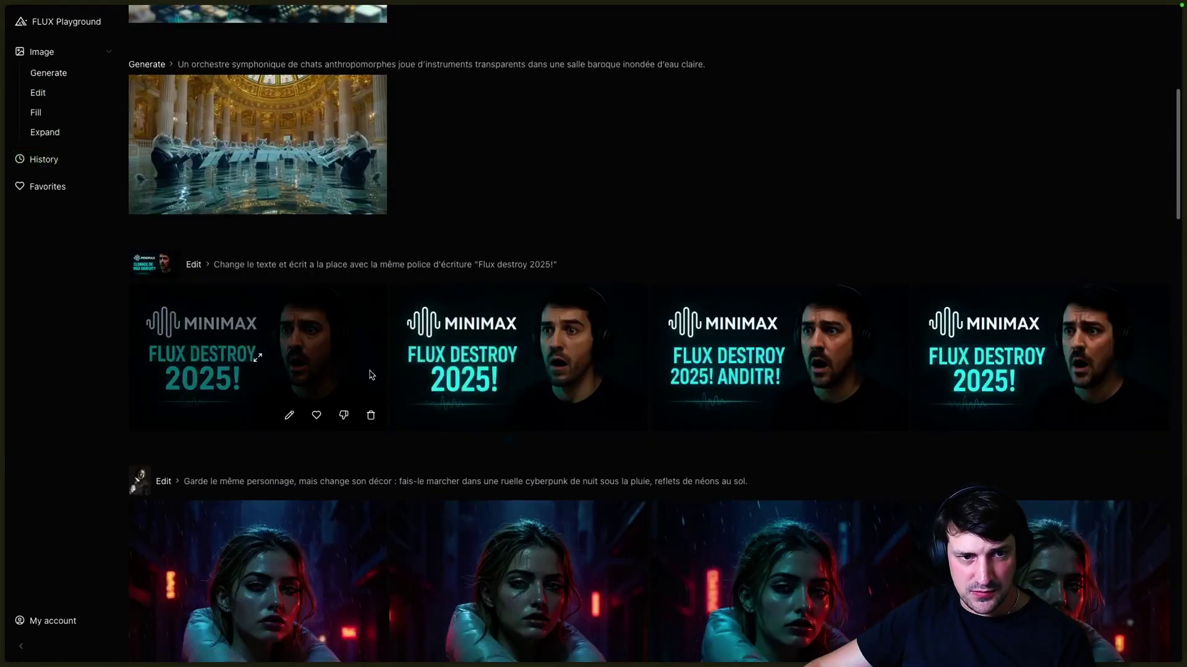
left_click(260, 420)
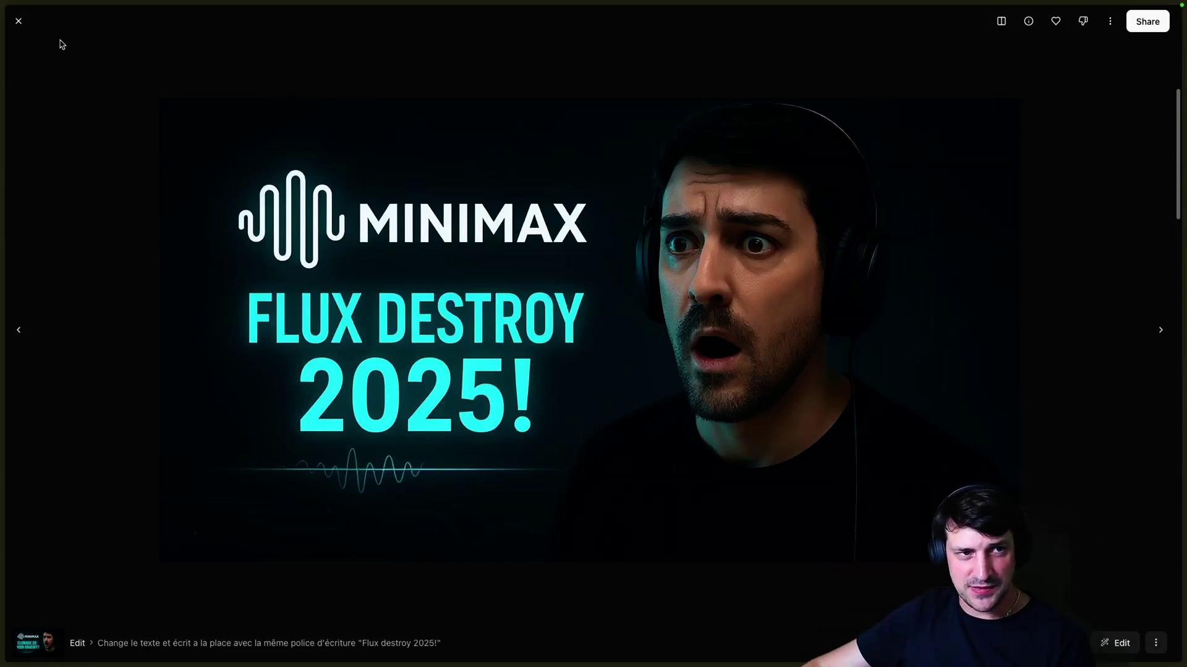
left_click(19, 21)
- Look through the earlier generations in the history, from the art deco poster to the comic page
scroll(691, 447, "down", 15)
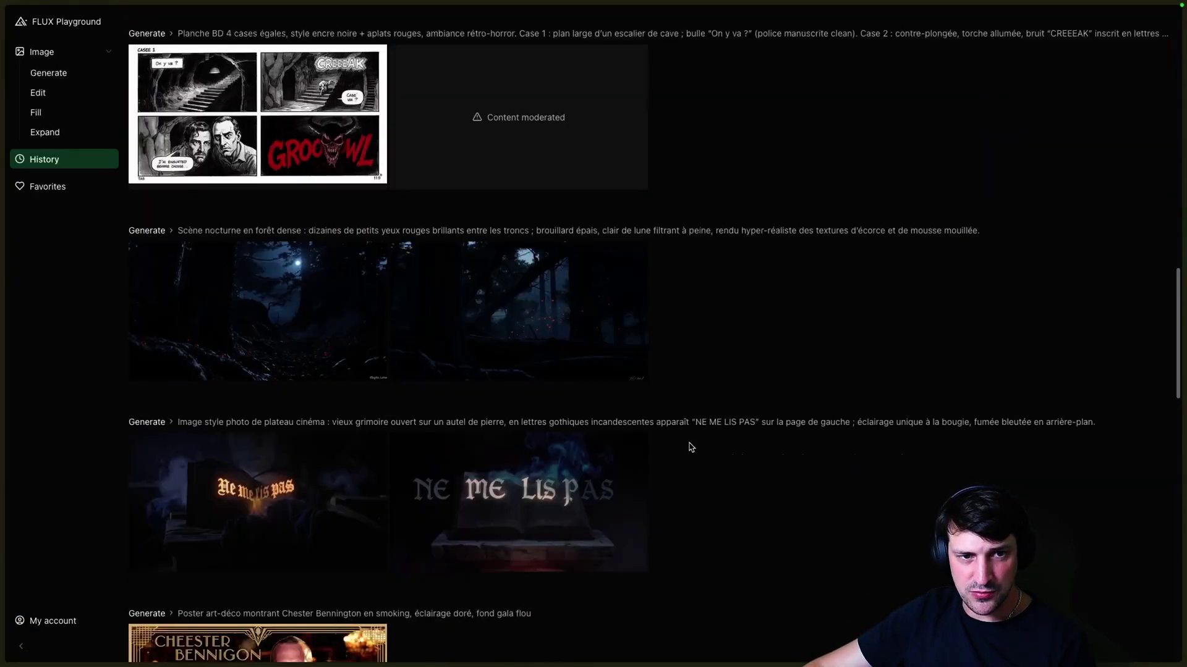
scroll(686, 442, "down", 2)
scroll(689, 442, "up", 5)
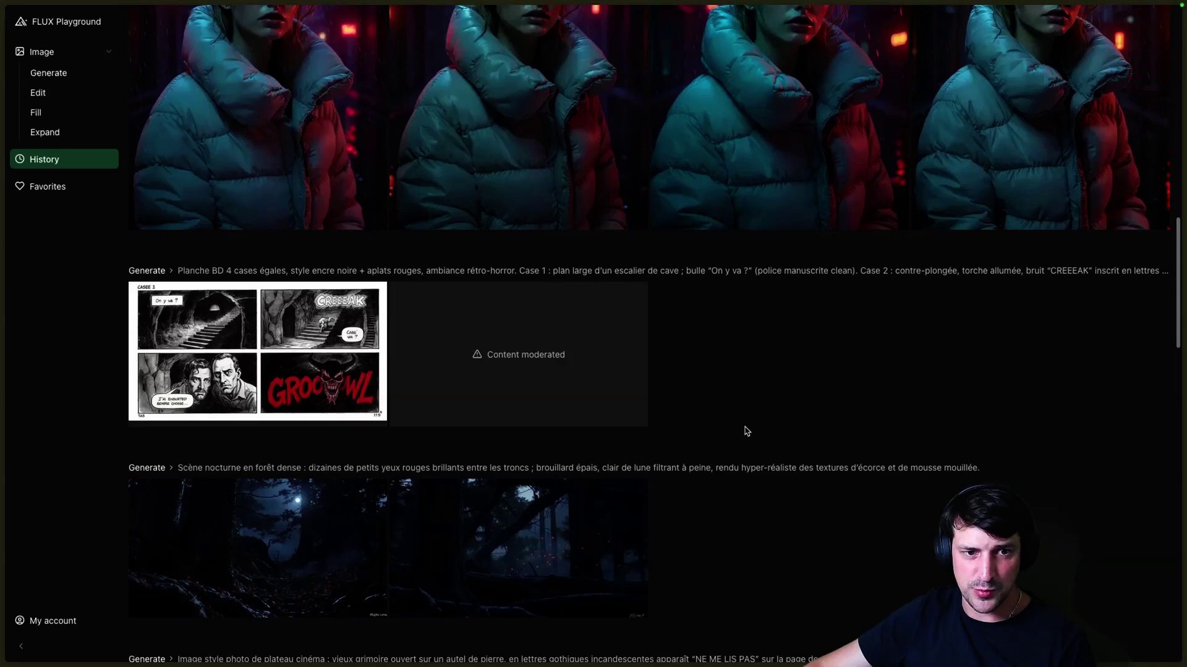